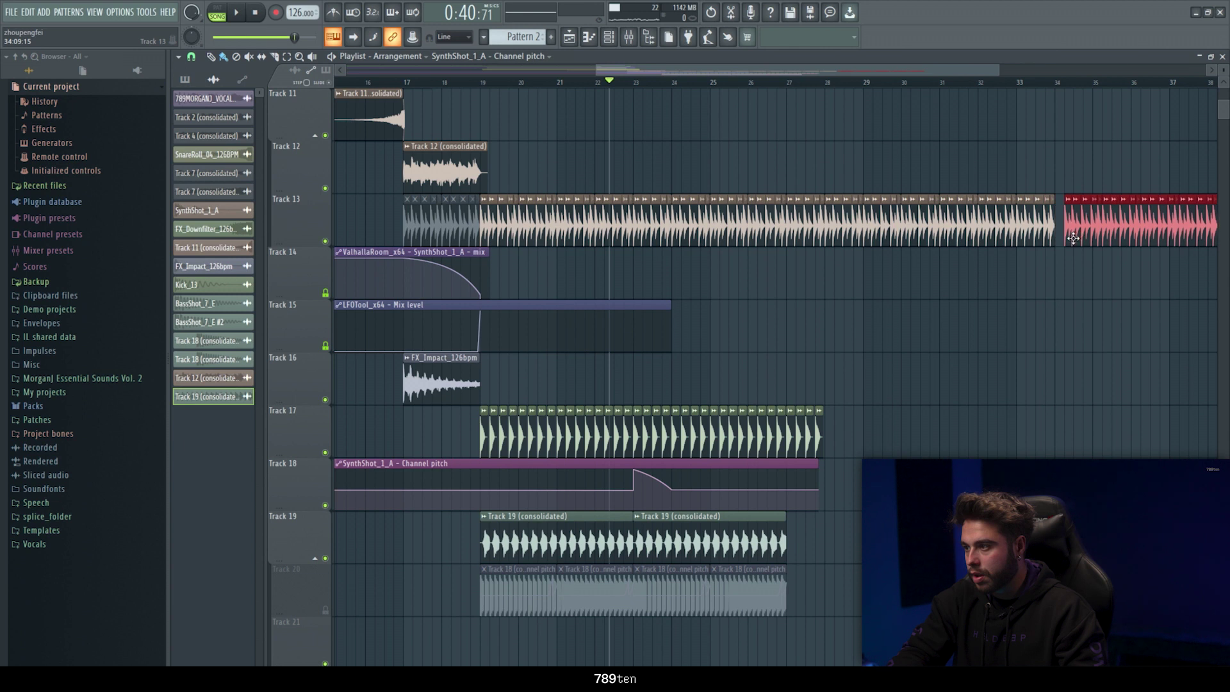
# Repeat the Track 13 synth clips, Track 17 kicks and Track 19 clips up to bar 35, deleting the copies beyond it
pyautogui.click(947, 398)
pyautogui.click(817, 427)
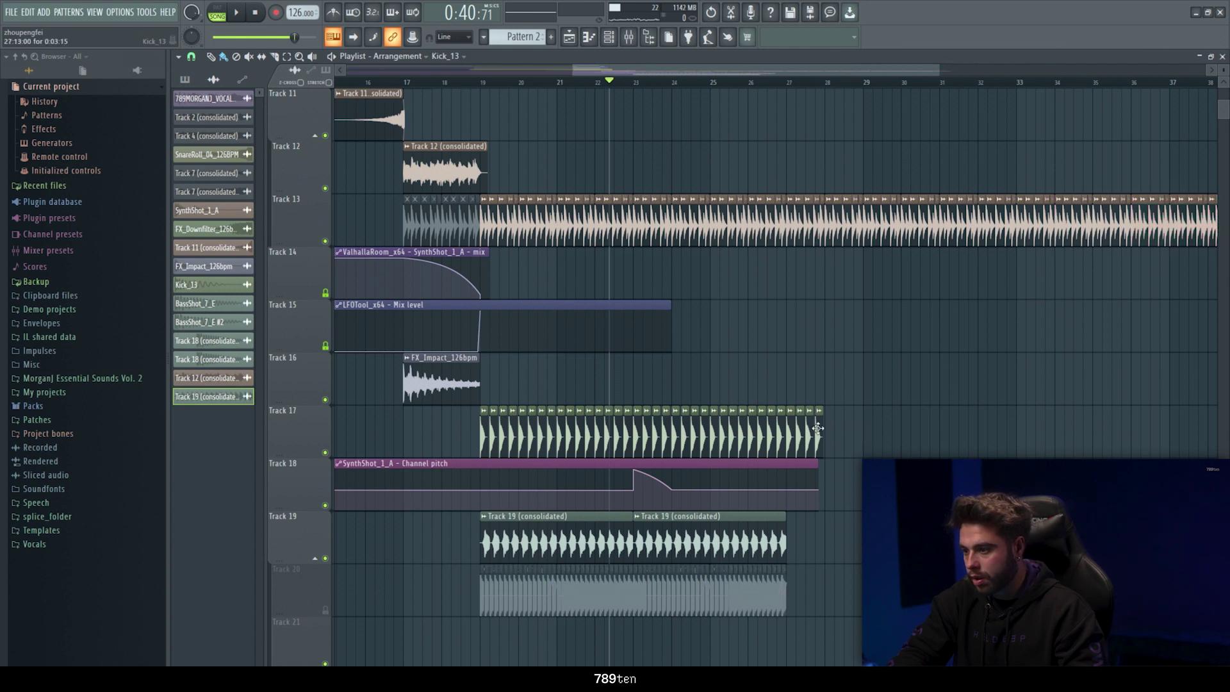
pyautogui.hotkey('ctrl', 'b')
pyautogui.click(767, 530)
pyautogui.click(780, 533)
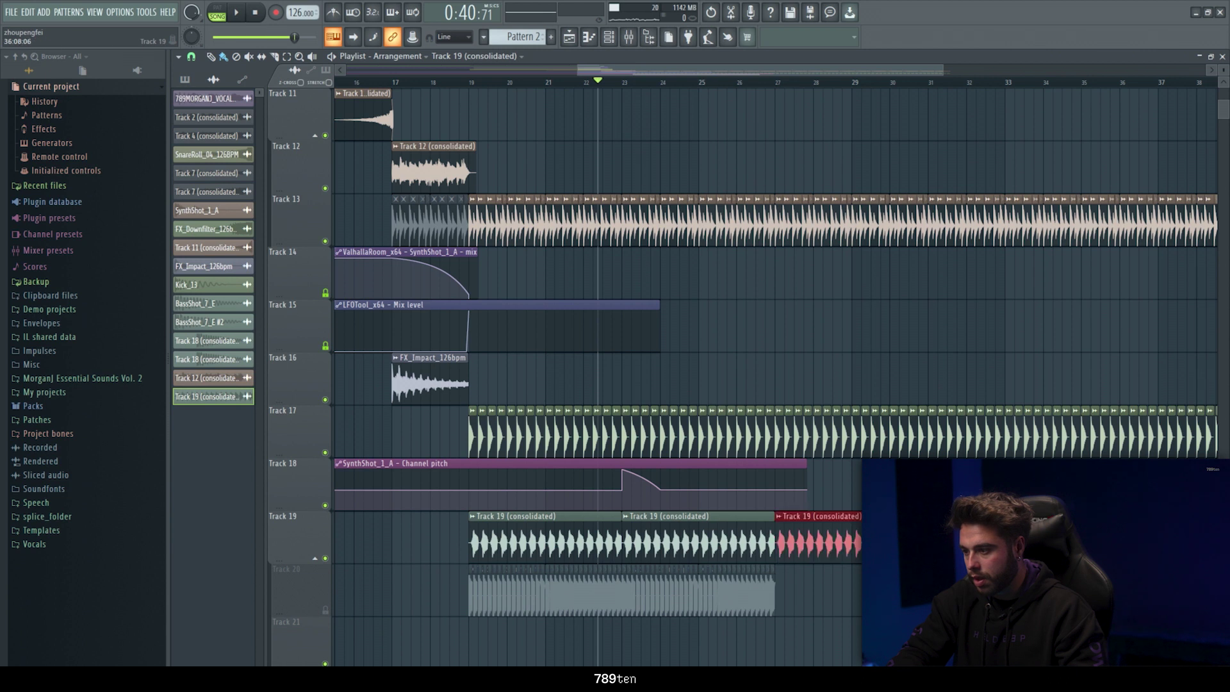
pyautogui.rightClick(1093, 454)
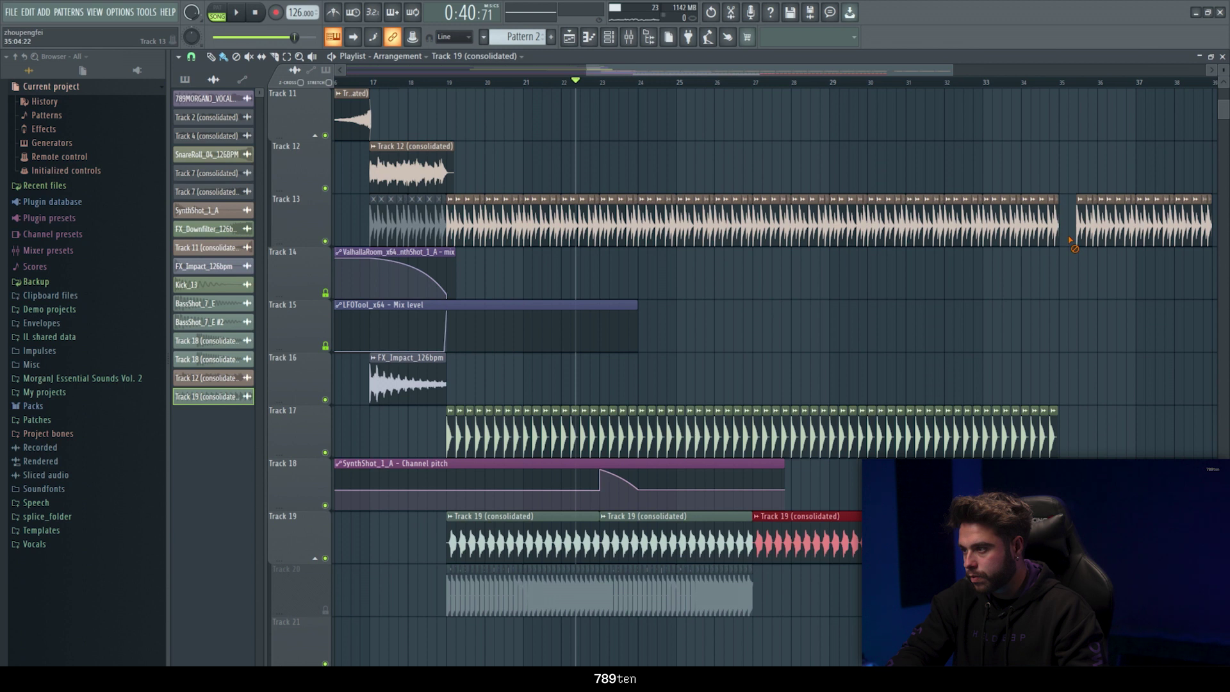
pyautogui.rightClick(1083, 238)
# Play the arrangement from bar 17 and lower the SnareRoll_04_126BPM volume in the mixer
pyautogui.click(360, 82)
pyautogui.press('space')
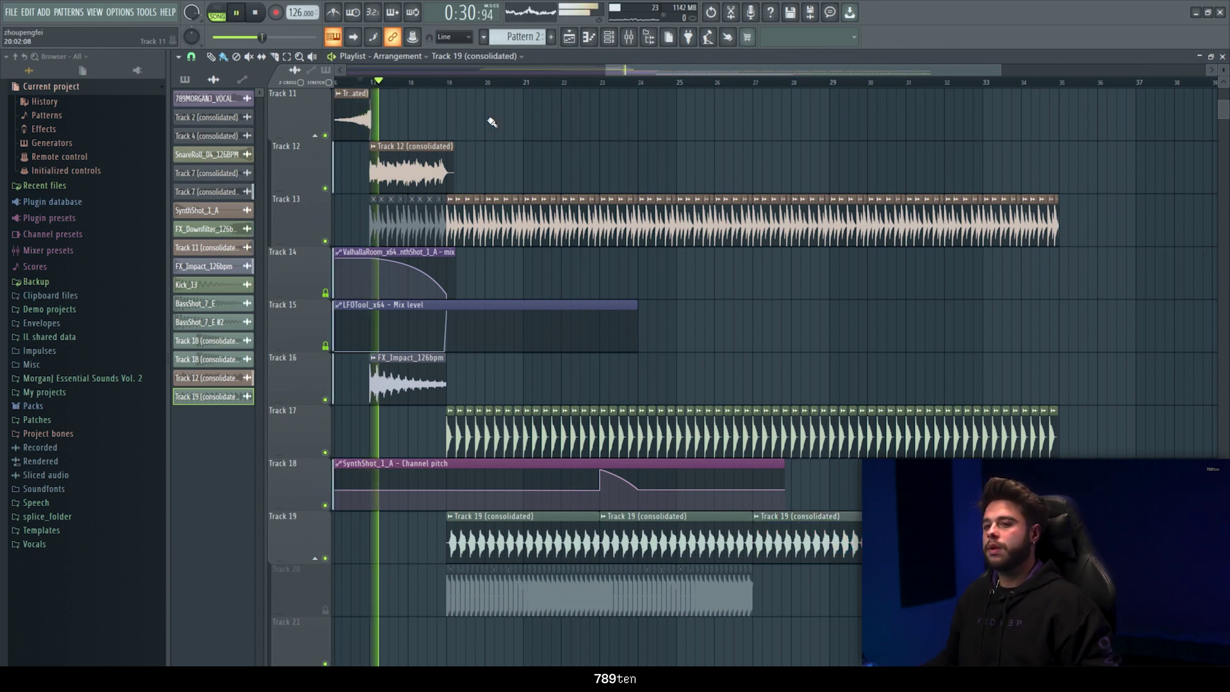
pyautogui.press('space')
pyautogui.scroll(-2, 494, 119)
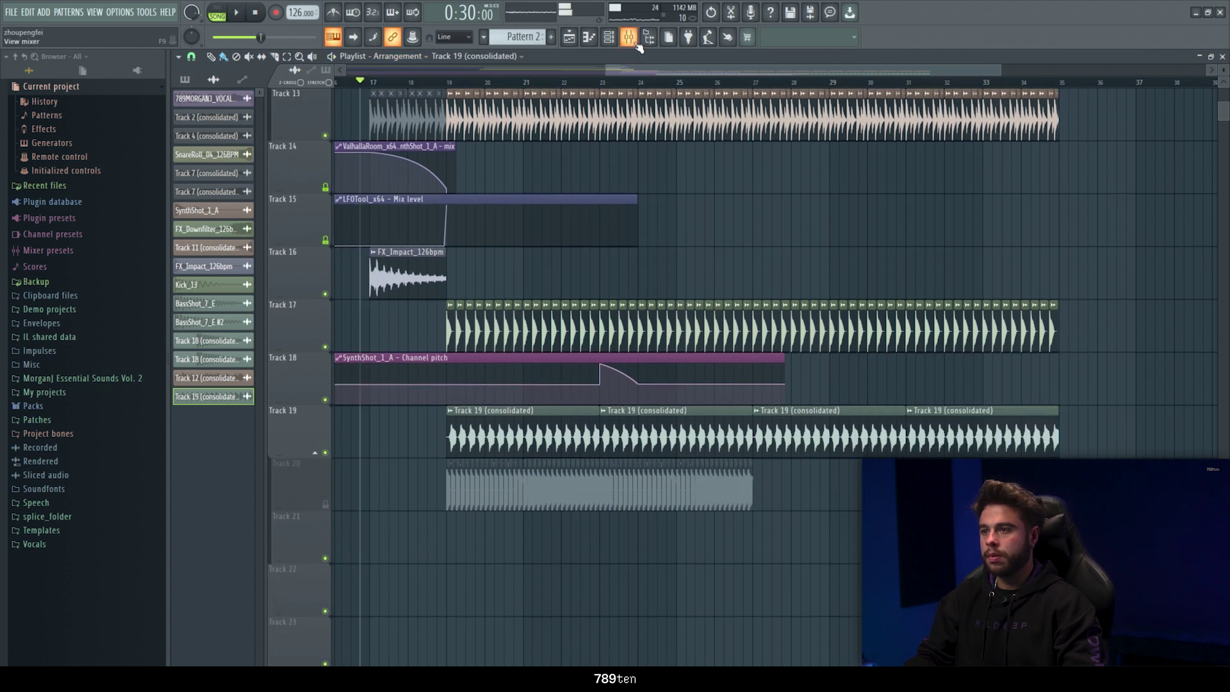
pyautogui.click(629, 36)
pyautogui.click(810, 81)
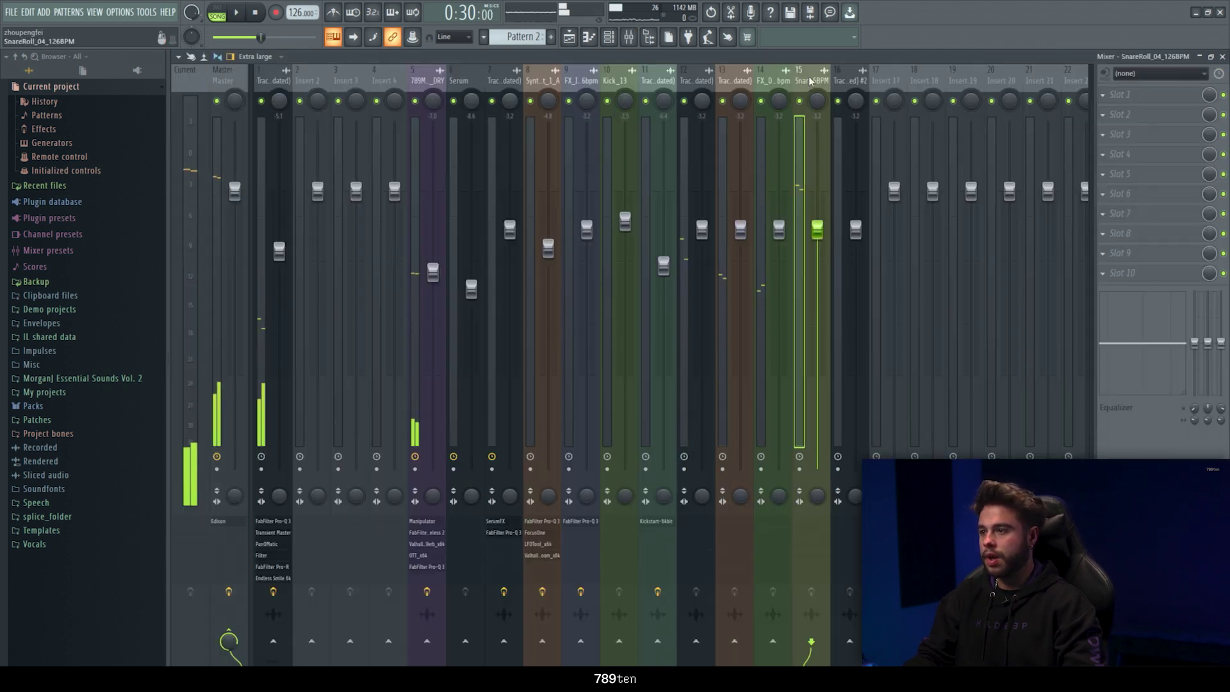
pyautogui.press('space')
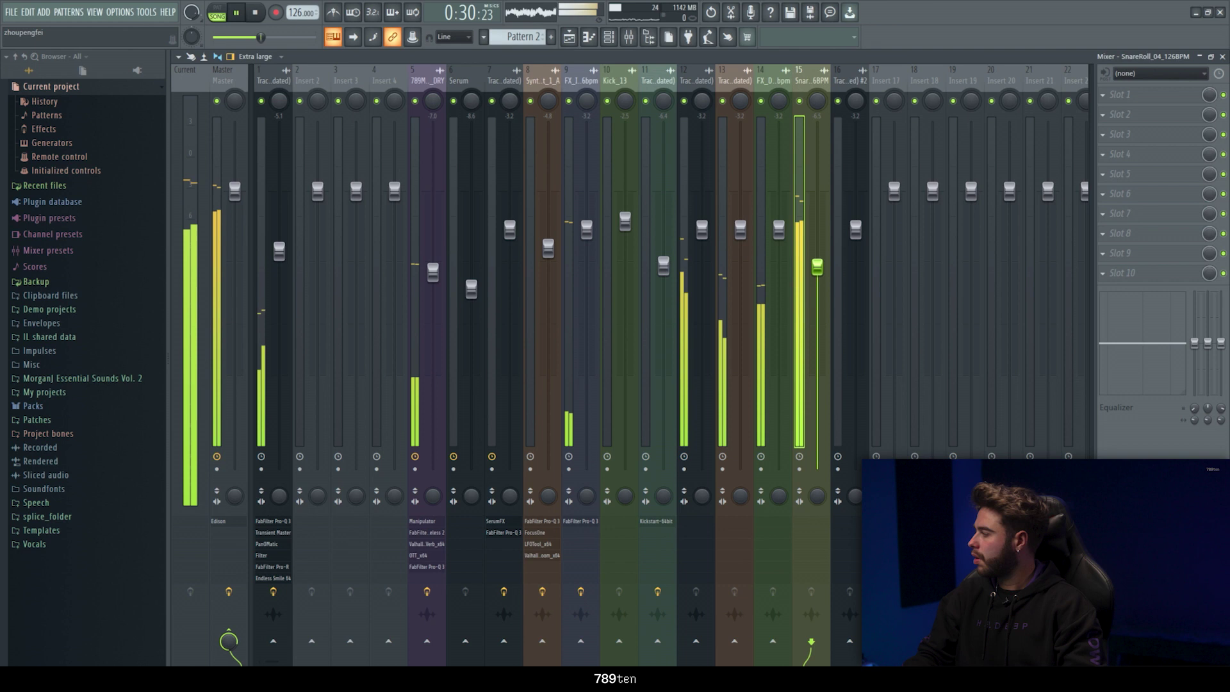
pyautogui.click(570, 37)
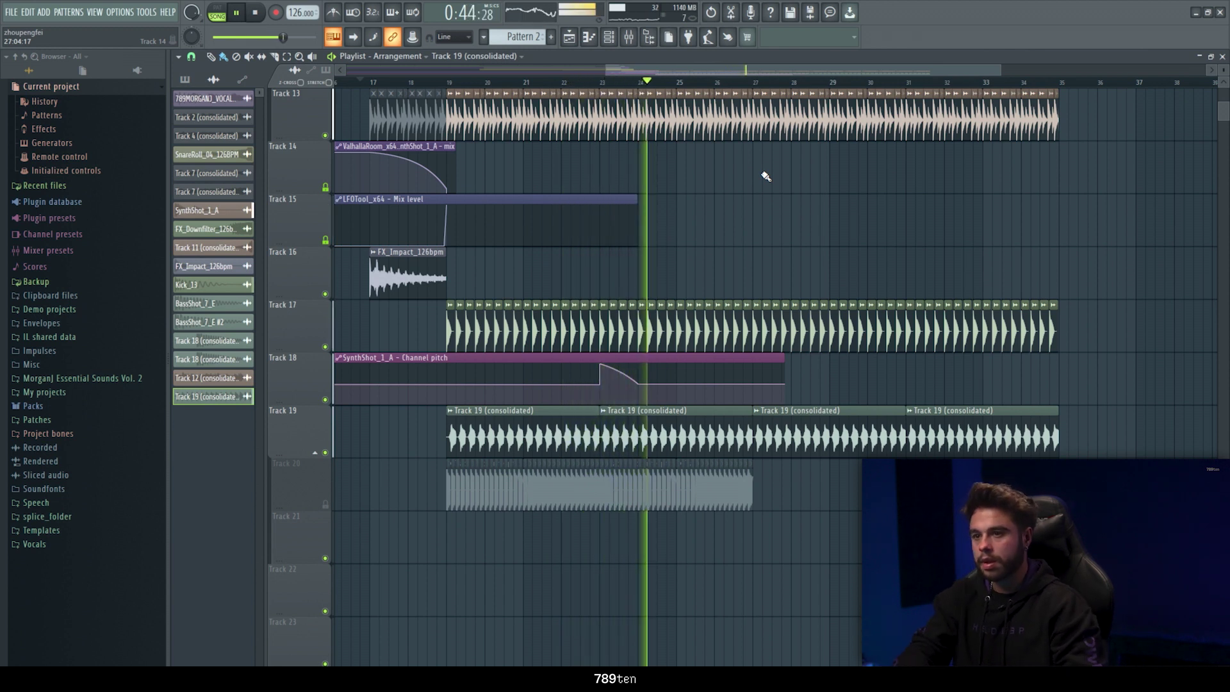
# Slice the SynthShot_1_A channel pitch automation at bars 19 and 27, and repeat that section from bar 27 to 35
pyautogui.click(283, 58)
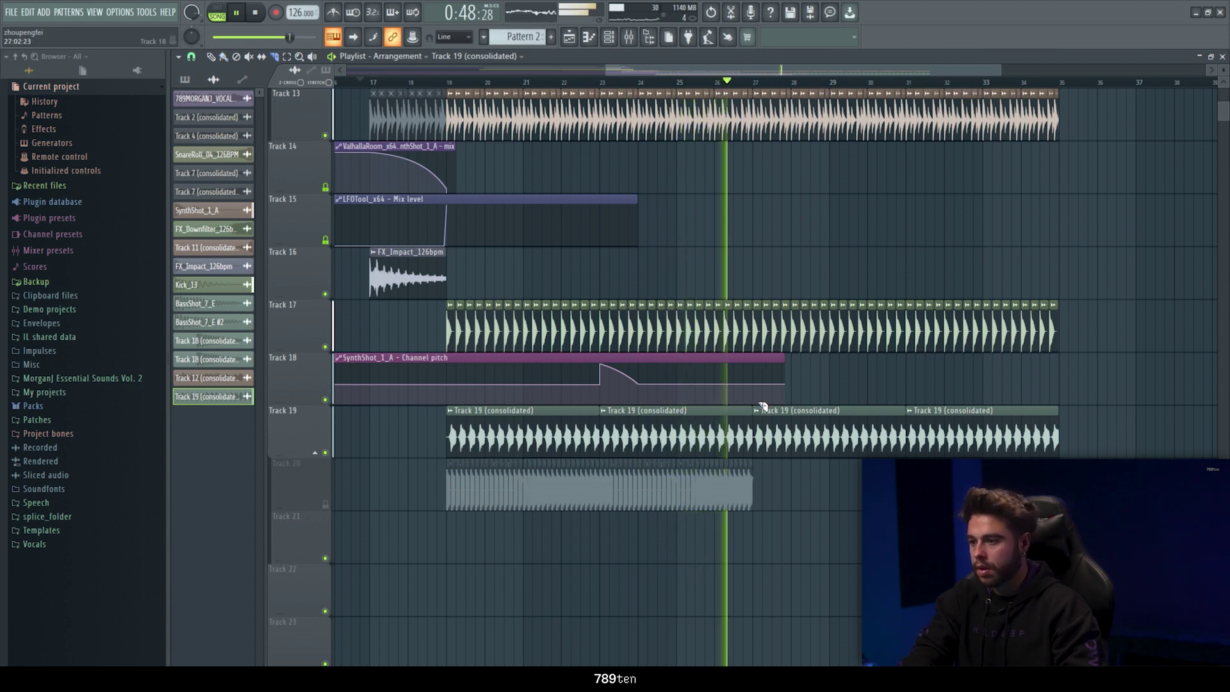
pyautogui.press('space')
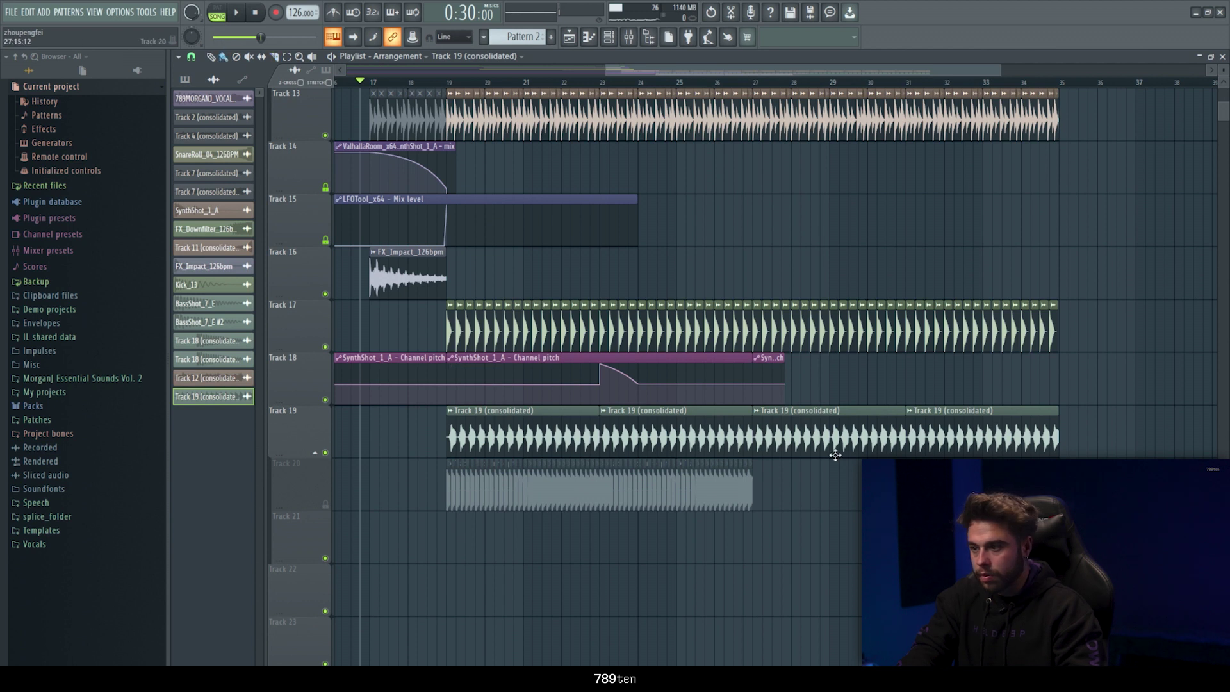
pyautogui.click(527, 357)
pyautogui.click(749, 362)
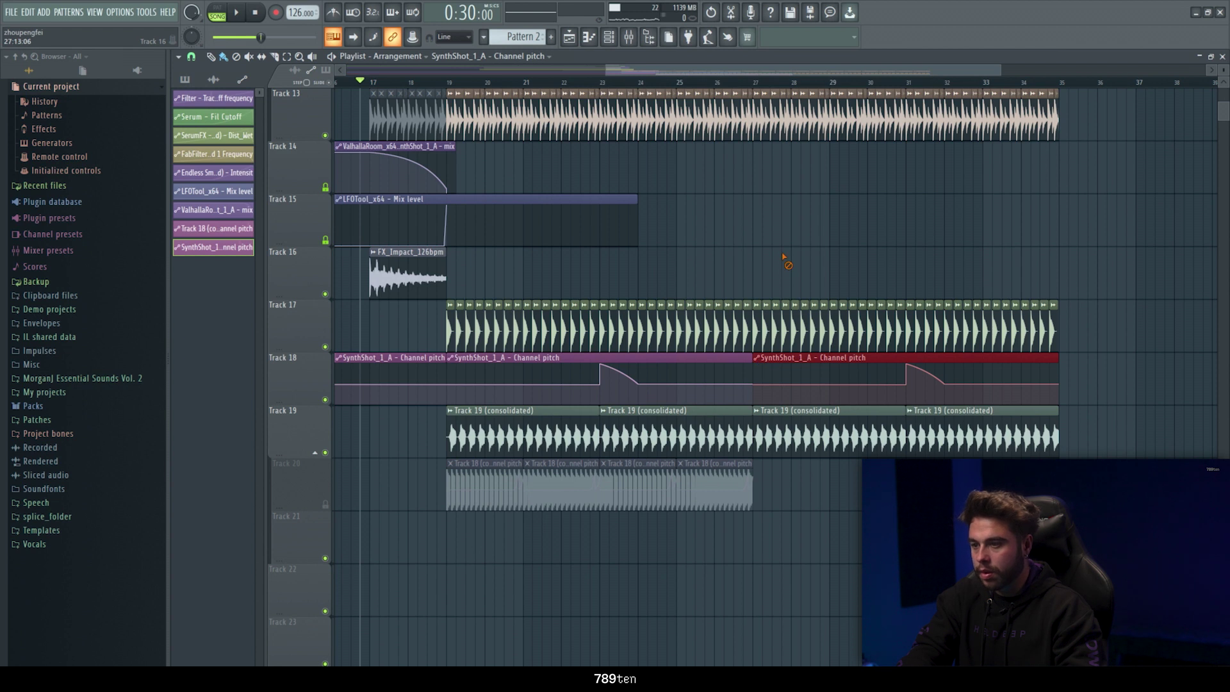
# Browse the FX samples of MorganJ Essential Sounds Vol. 2 and place FX_ReverseSynth_C on Track 16, ending at bar 27
pyautogui.click(58, 377)
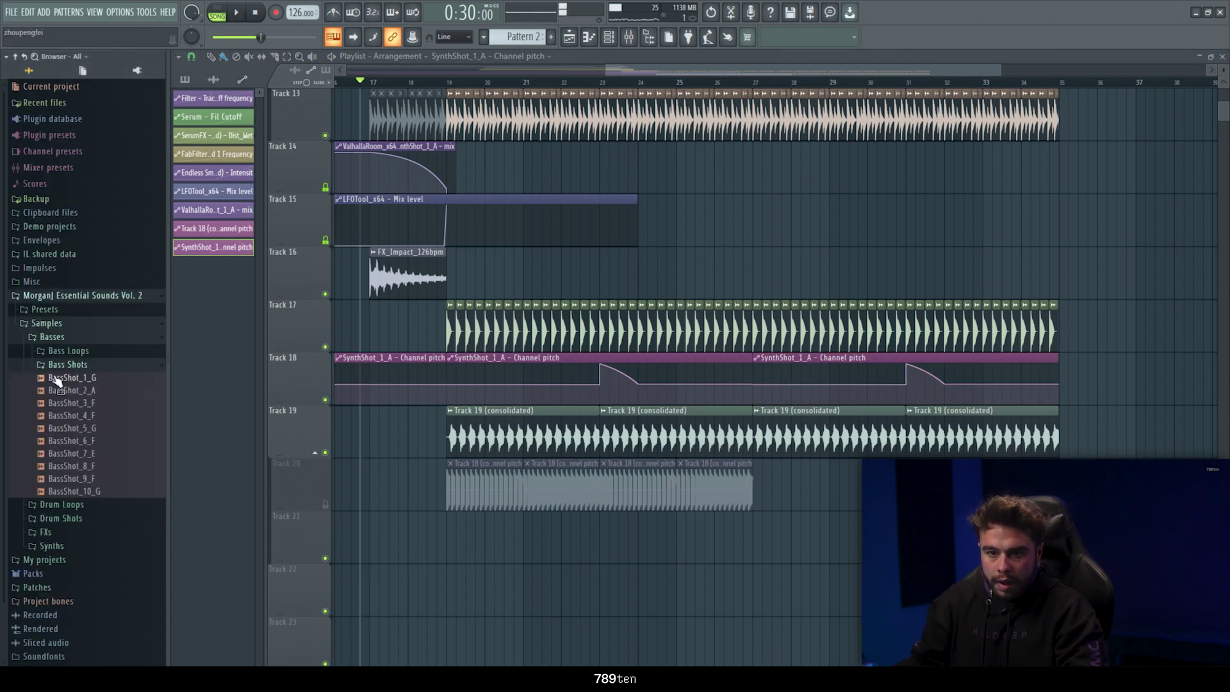
pyautogui.click(49, 365)
pyautogui.click(69, 408)
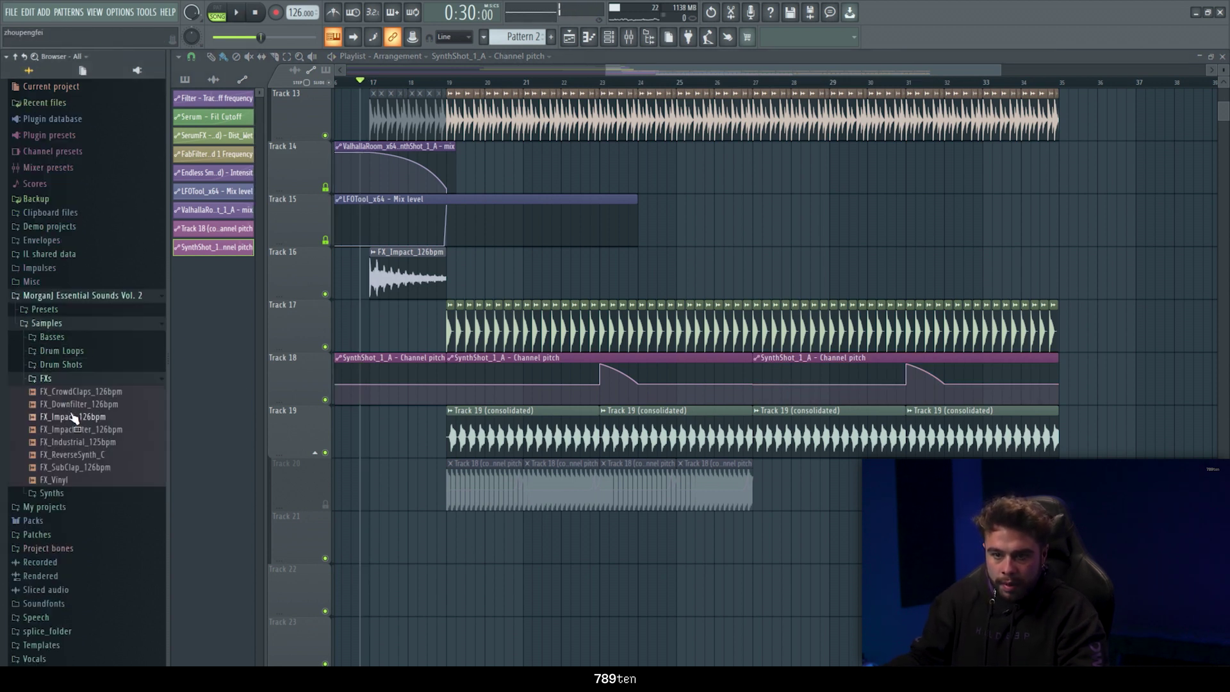
pyautogui.click(62, 395)
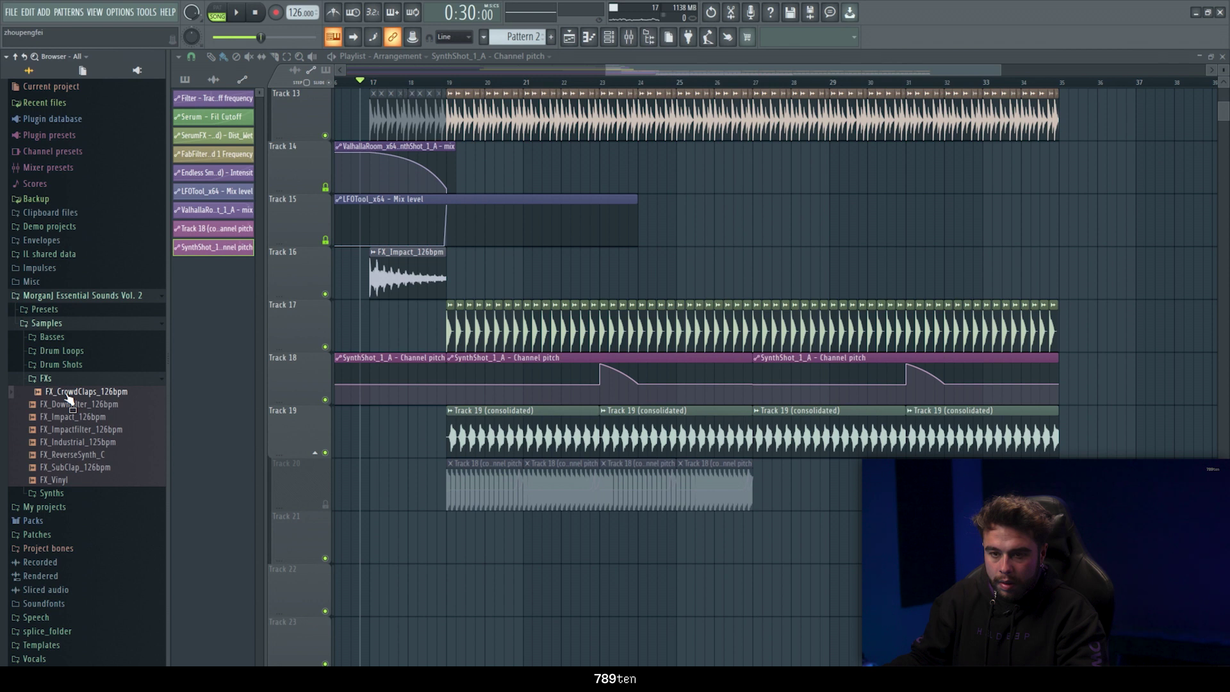
pyautogui.click(76, 454)
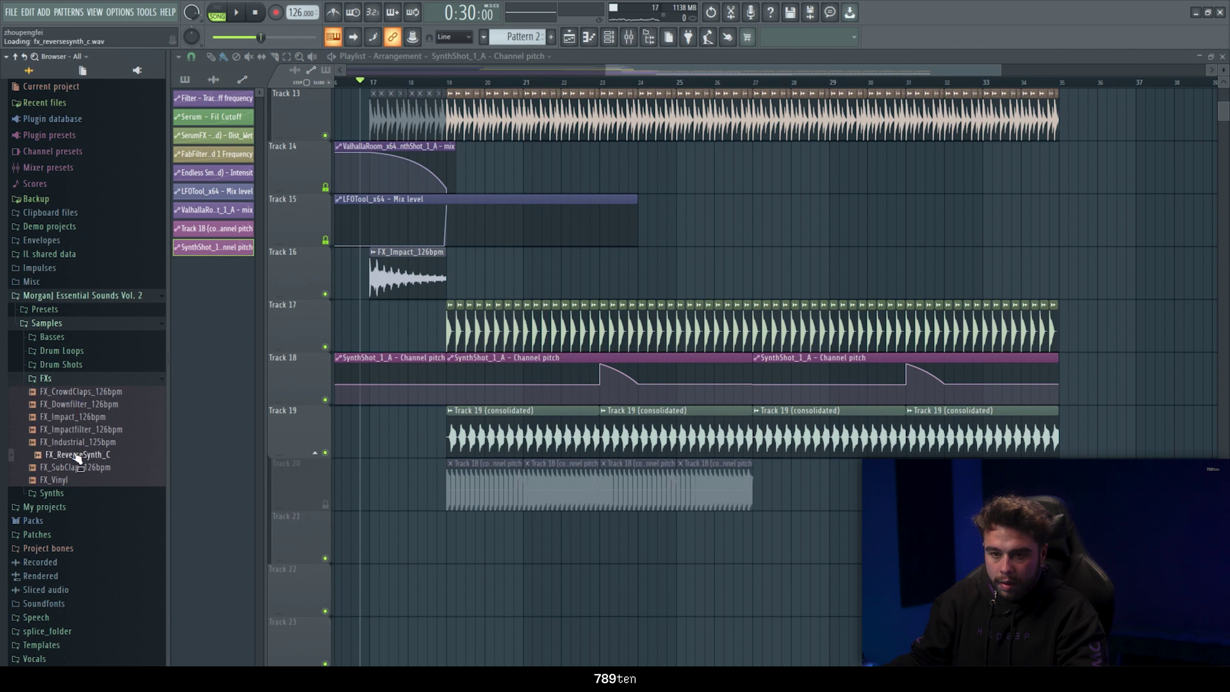
pyautogui.moveTo(76, 454); pyautogui.dragTo(598, 272)
# Pitch-shift FX_ReverseSynth_C by +200 cents and audition it from bar 26
pyautogui.click(715, 82)
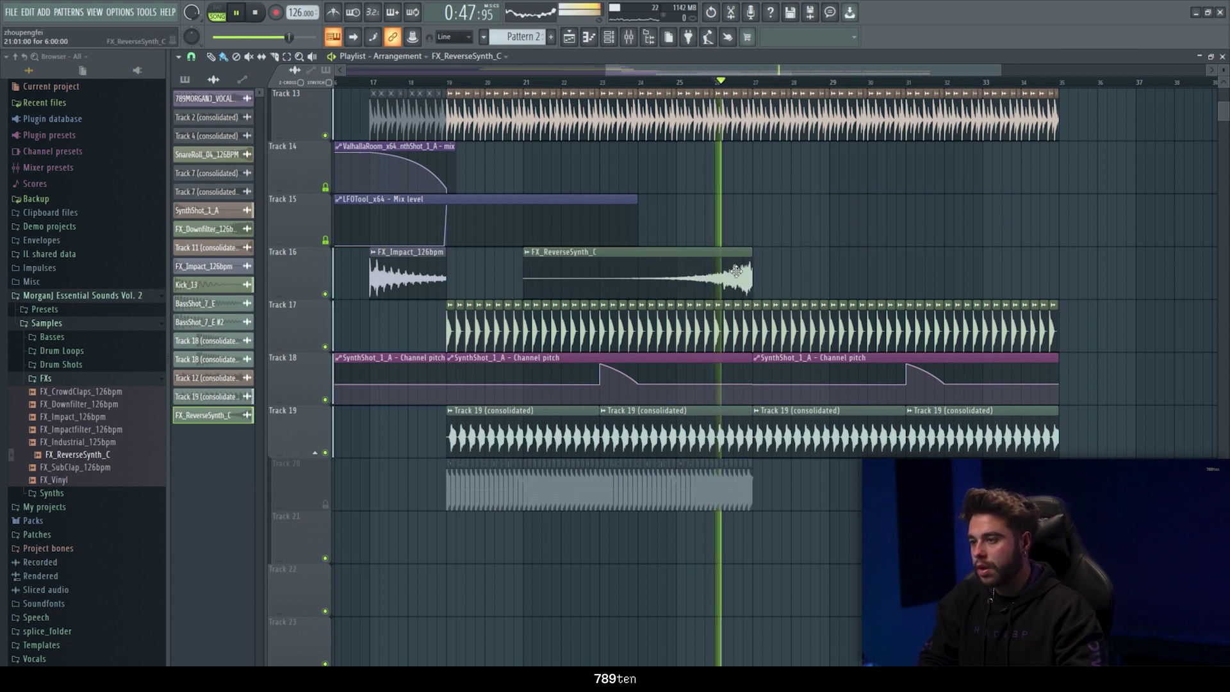
pyautogui.doubleClick(531, 263)
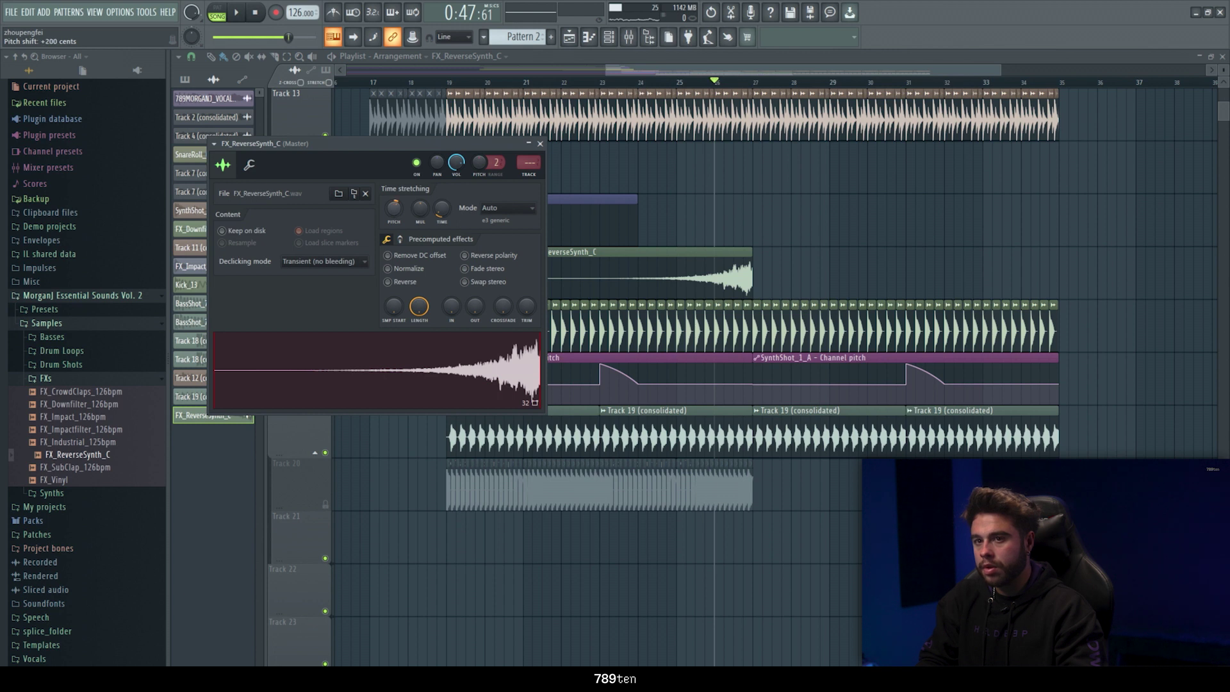
pyautogui.press('space')
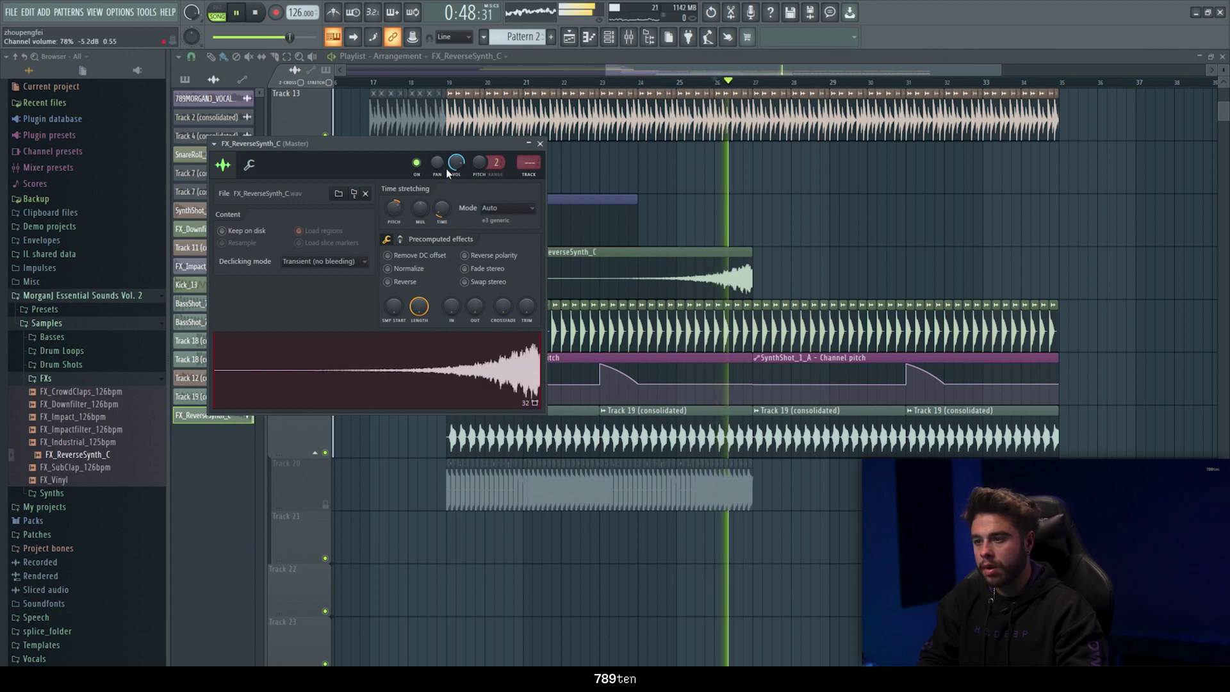
pyautogui.press('space')
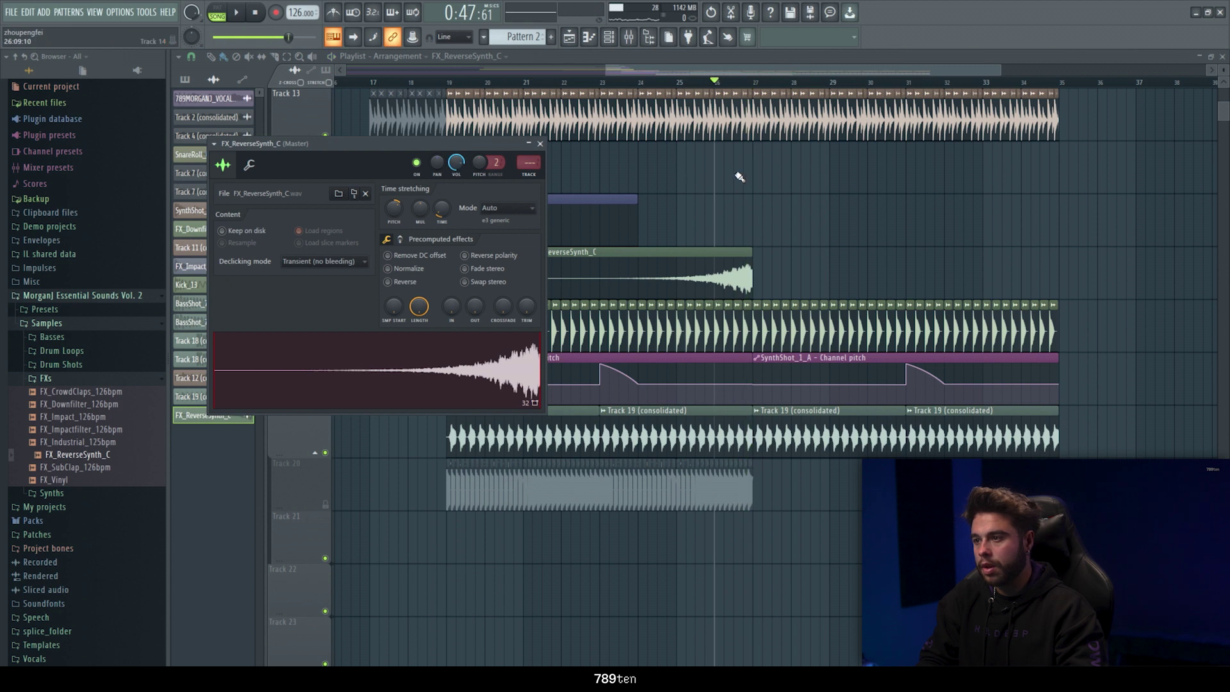
pyautogui.press('Escape')
# Route FX_ReverseSynth_C to mixer track 17 and load LFOTool_x64 into its second effect slot
pyautogui.doubleClick(729, 273)
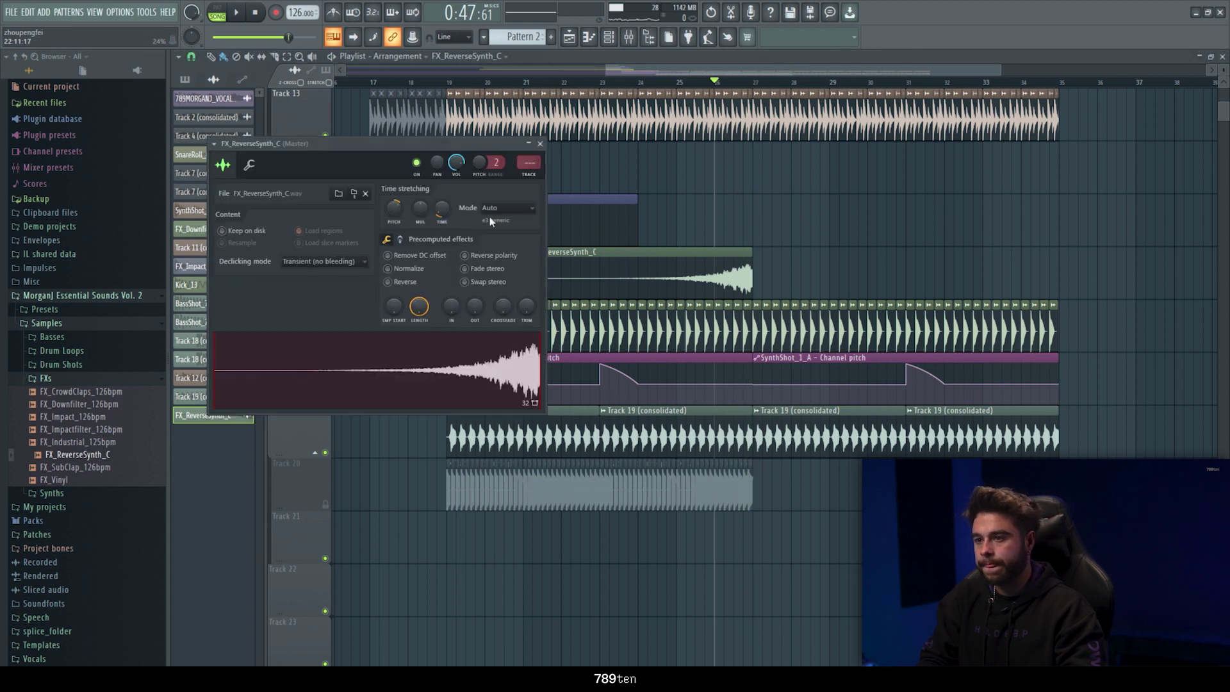
pyautogui.click(529, 167)
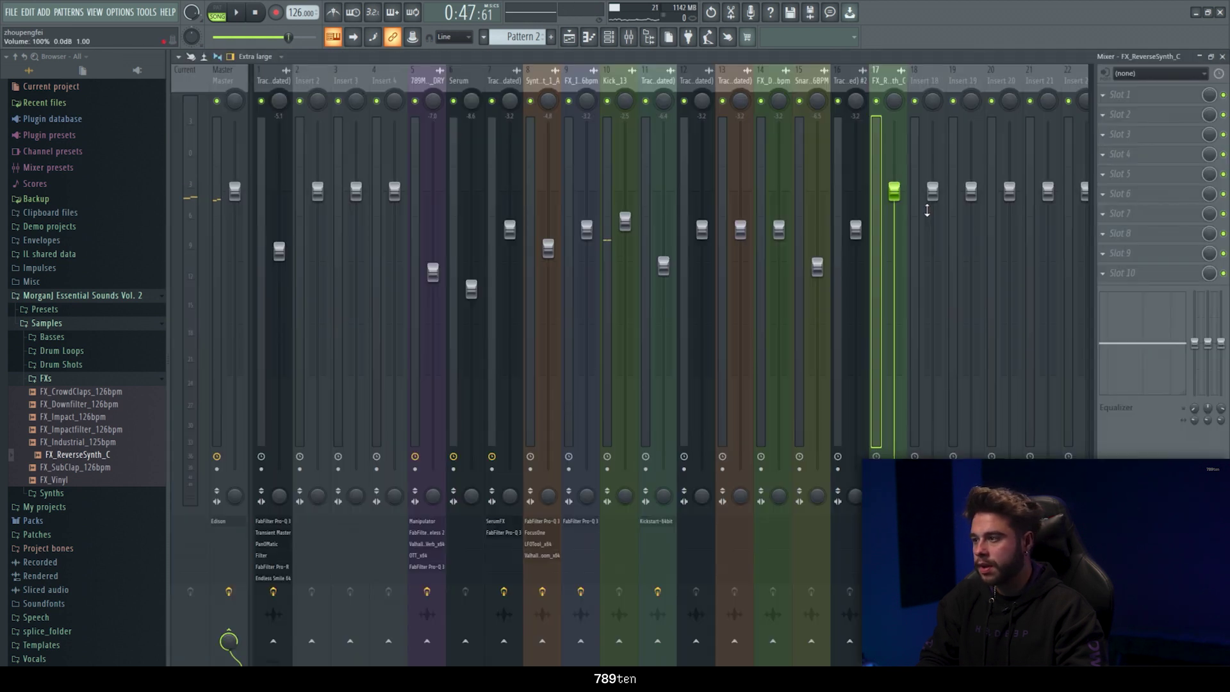
pyautogui.click(1103, 136)
pyautogui.click(841, 348)
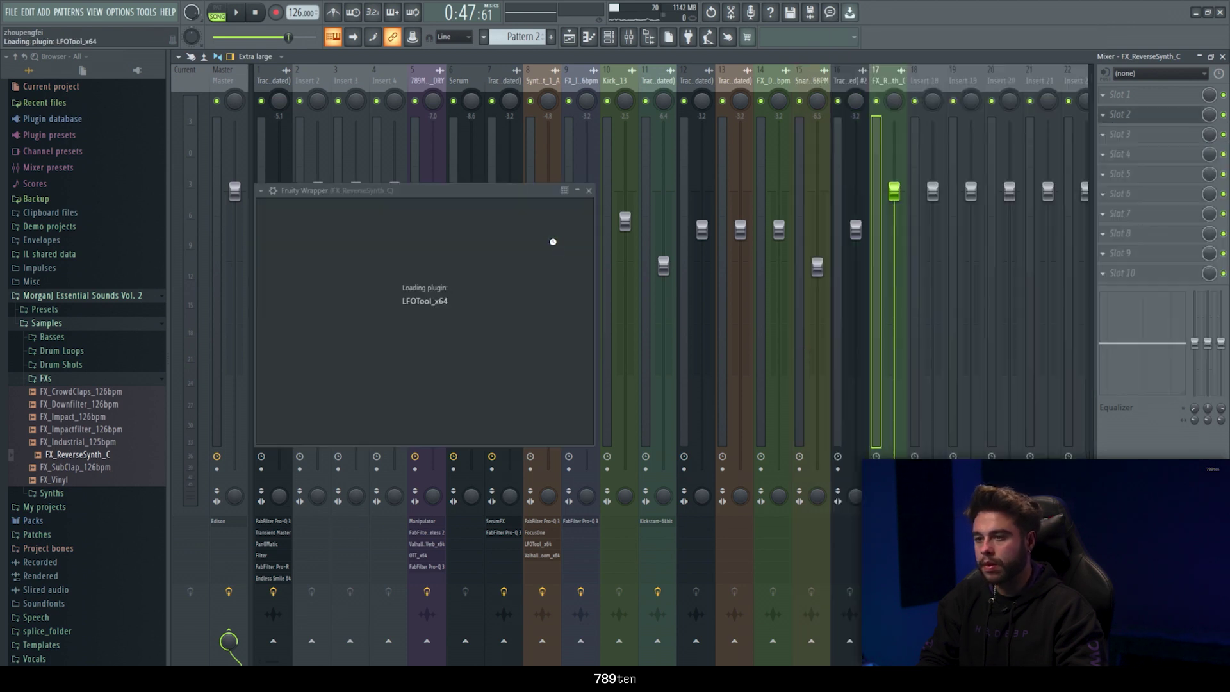
# Shape the LFOTool volume curve as a straight ramp rising from 0% at the start to full level
pyautogui.moveTo(458, 239); pyautogui.dragTo(459, 263)
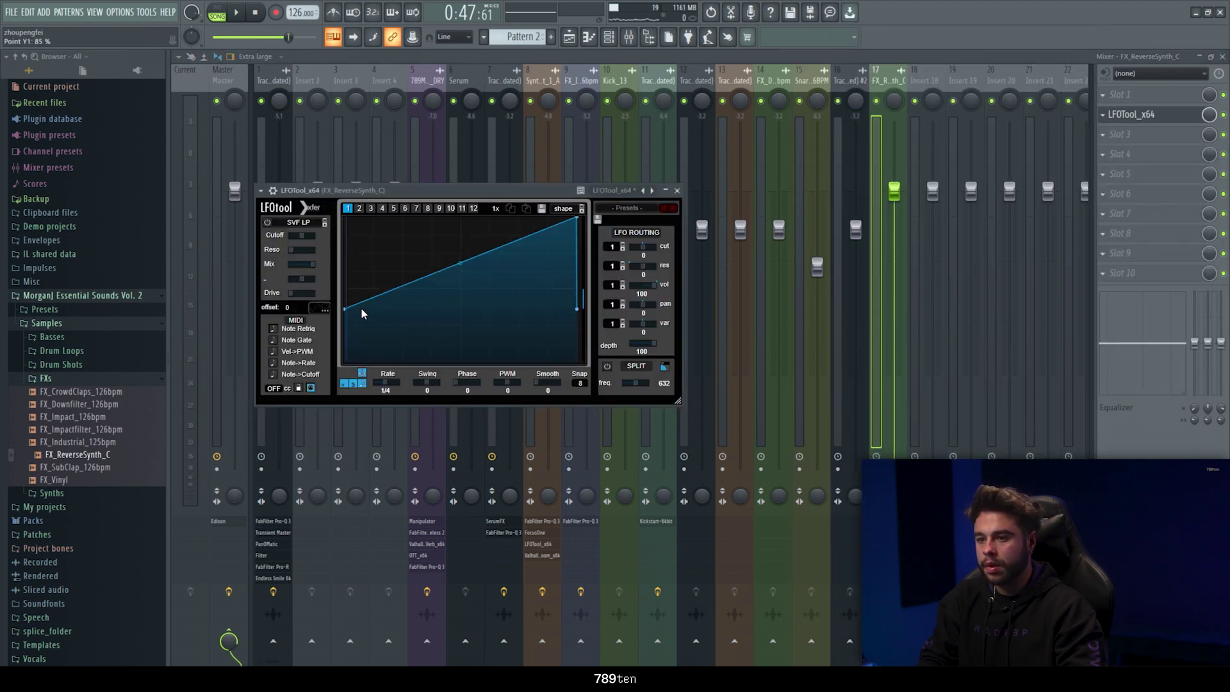
pyautogui.moveTo(349, 315); pyautogui.dragTo(346, 362)
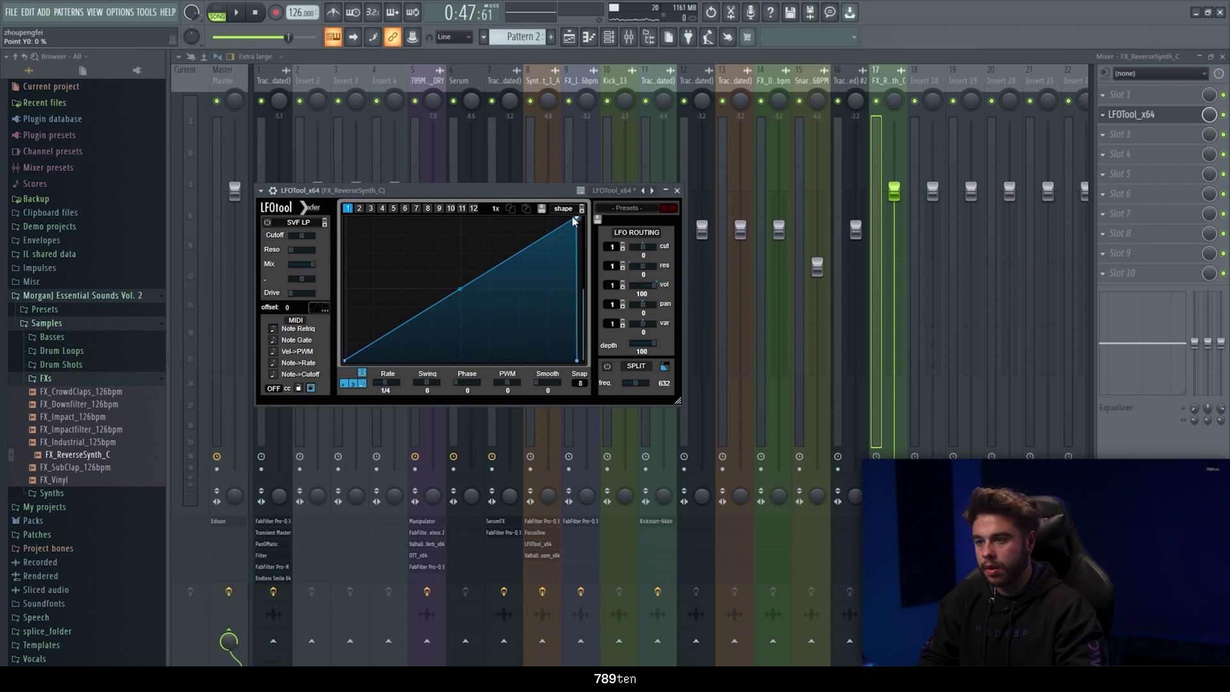
pyautogui.click(676, 191)
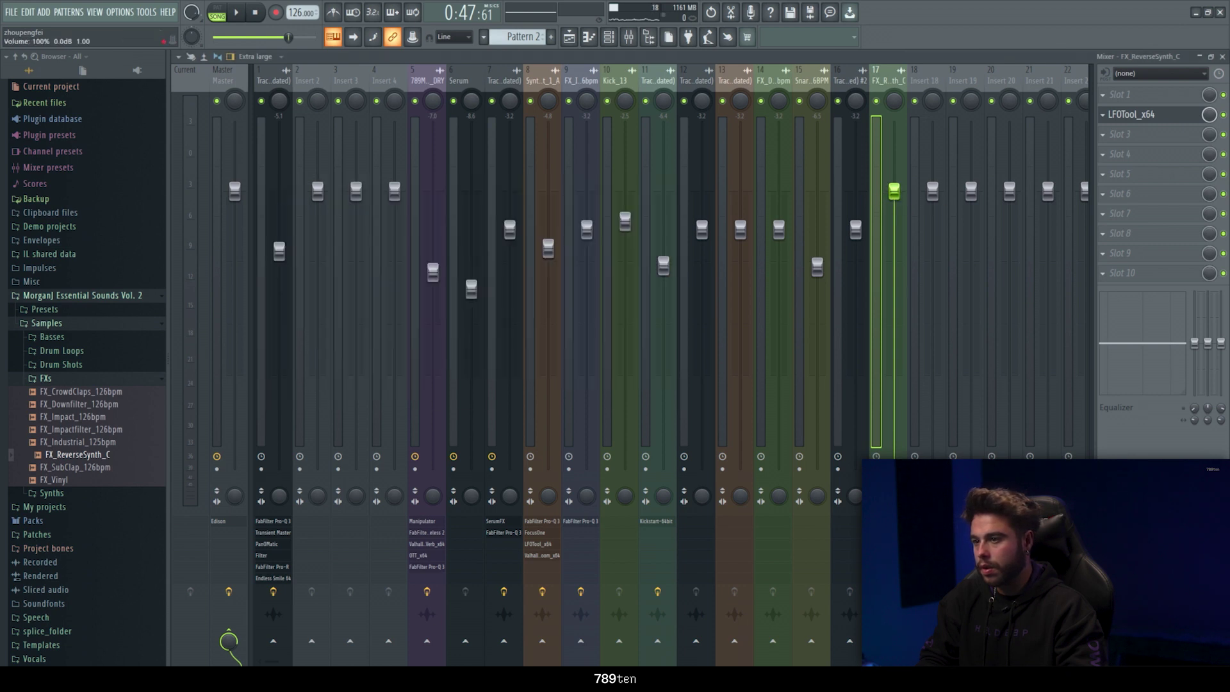
# Lower the FX_ReverseSynth_C mixer volume to 71% (-6.9 dB) during playback and return to the playlist
pyautogui.press('space')
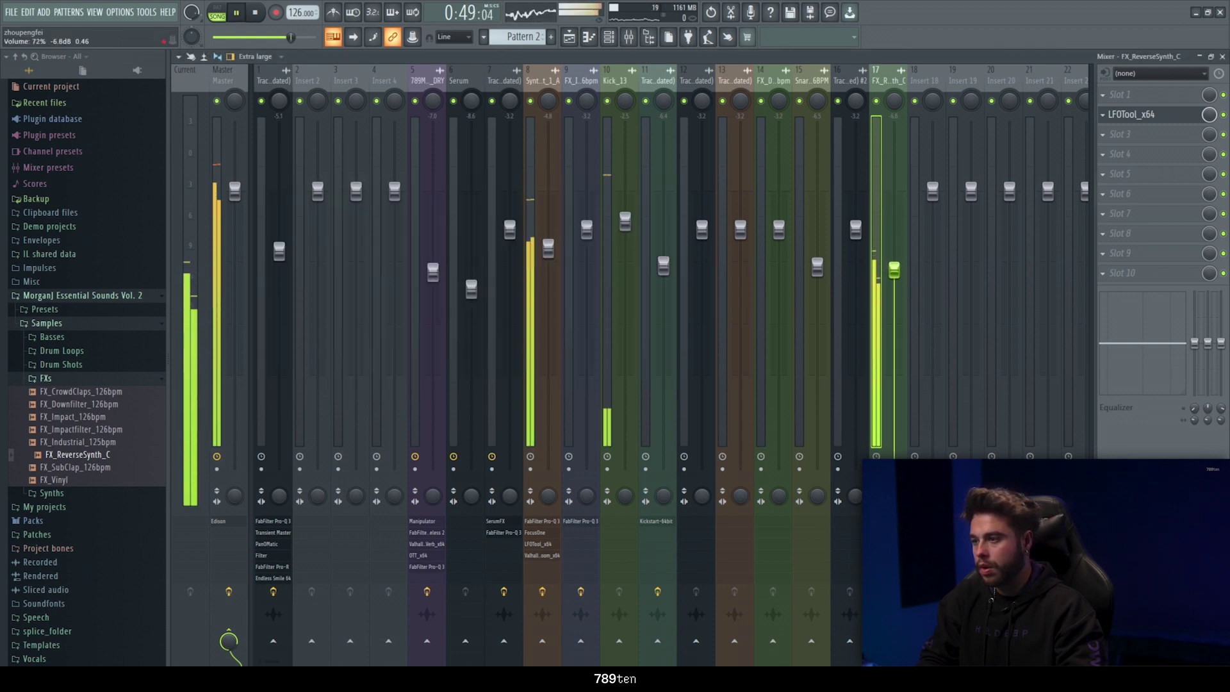
pyautogui.press('space')
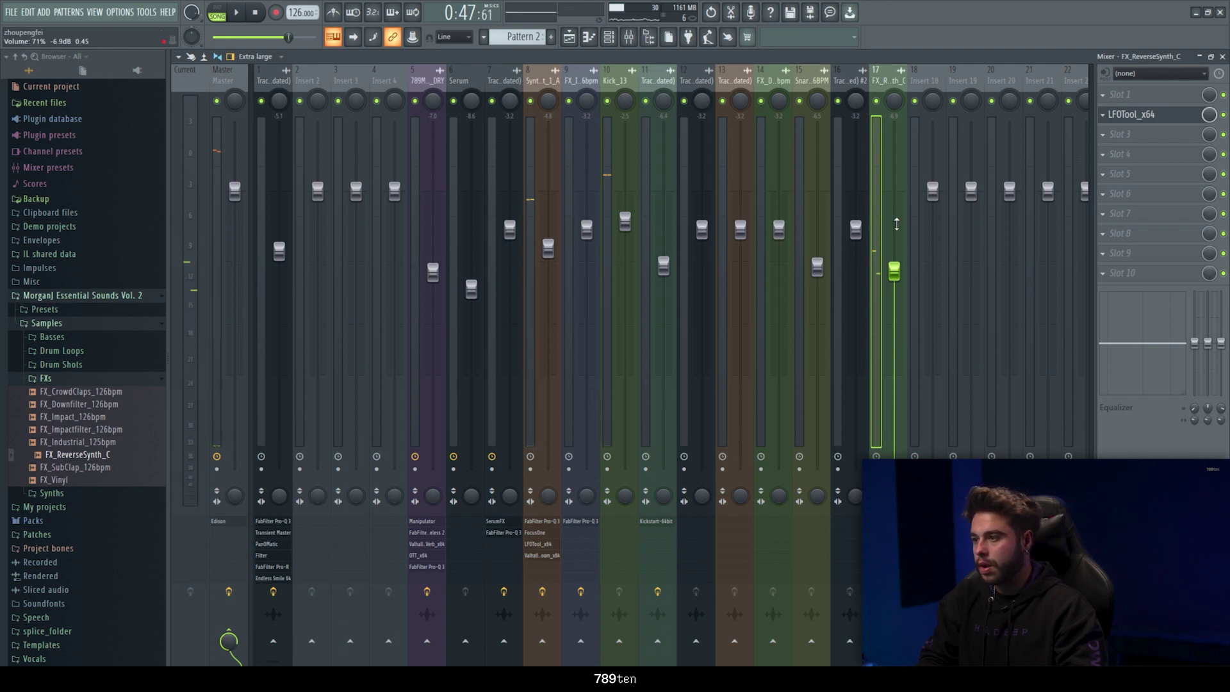
pyautogui.click(567, 41)
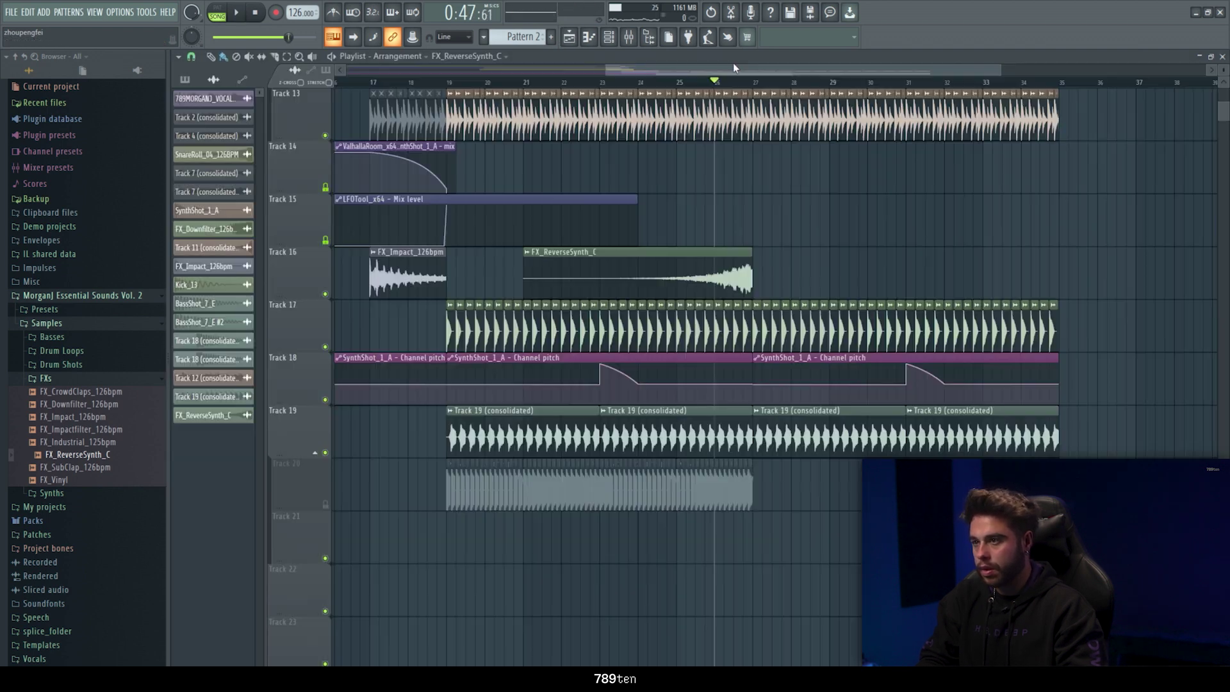
# Remove the last Track 17 kick before bar 27 and shorten the Track 19 clip by one beat to leave a gap
pyautogui.scroll(3, 767, 84)
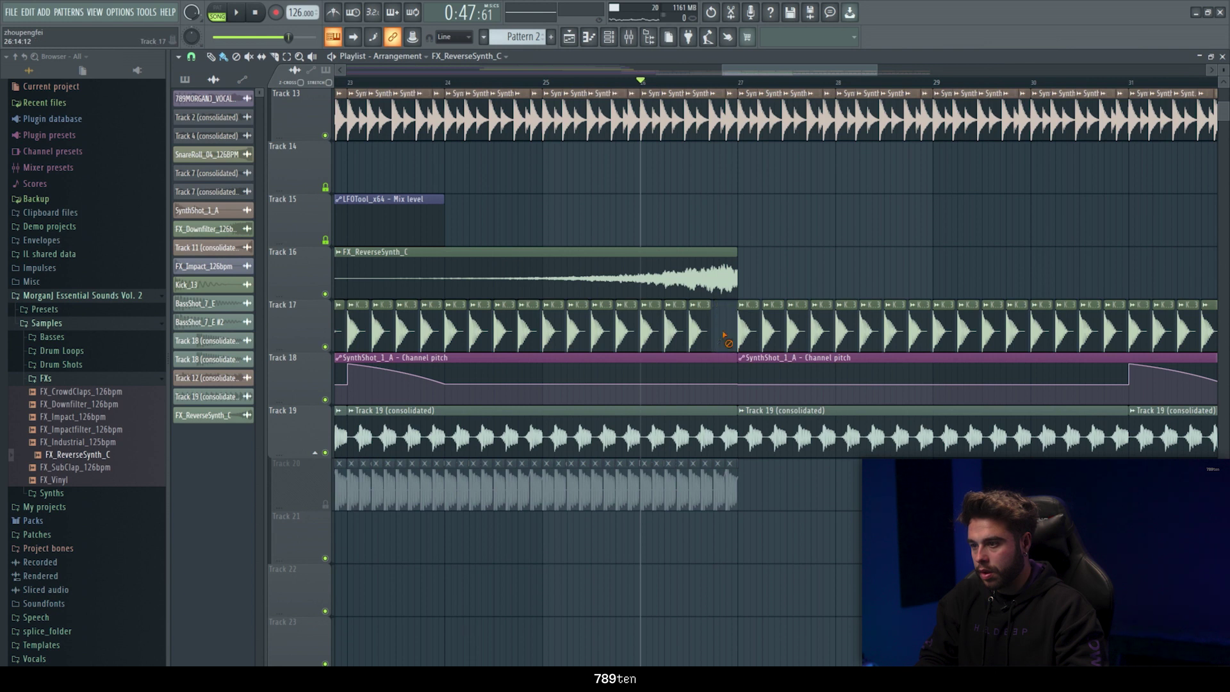
pyautogui.moveTo(734, 415); pyautogui.dragTo(718, 415)
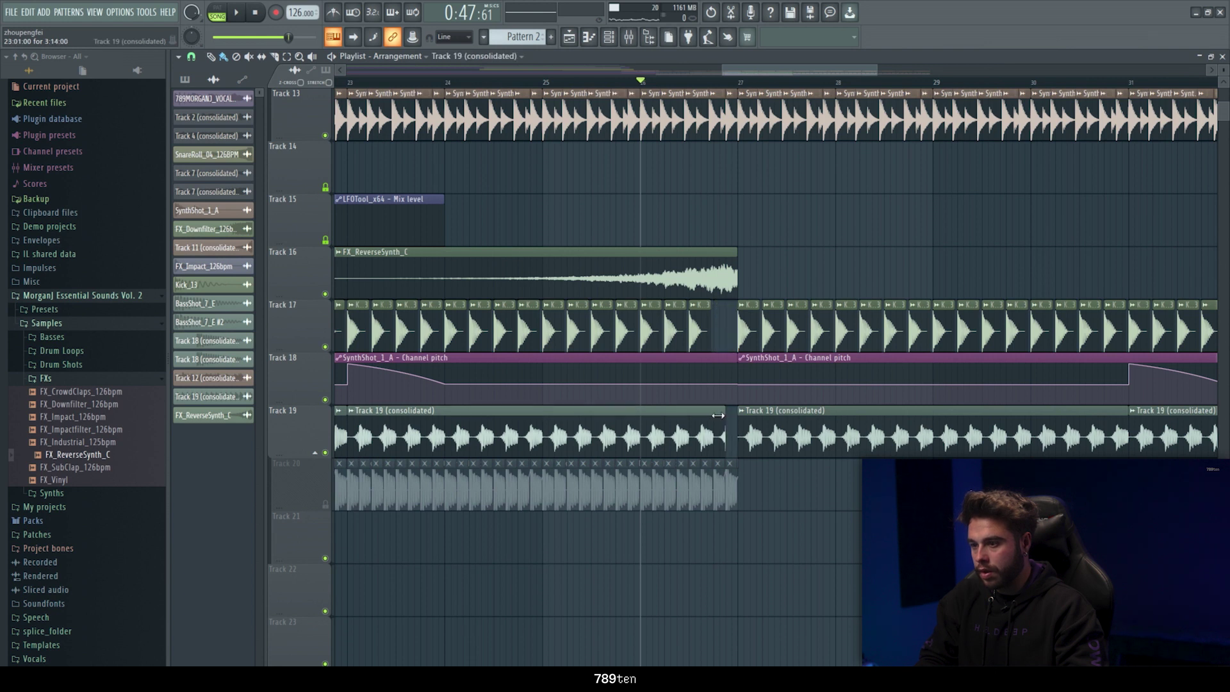
# Copy a Kick_13 clip to Track 15 just before bar 27 and make the copy unique
pyautogui.moveTo(744, 322); pyautogui.dragTo(739, 205)
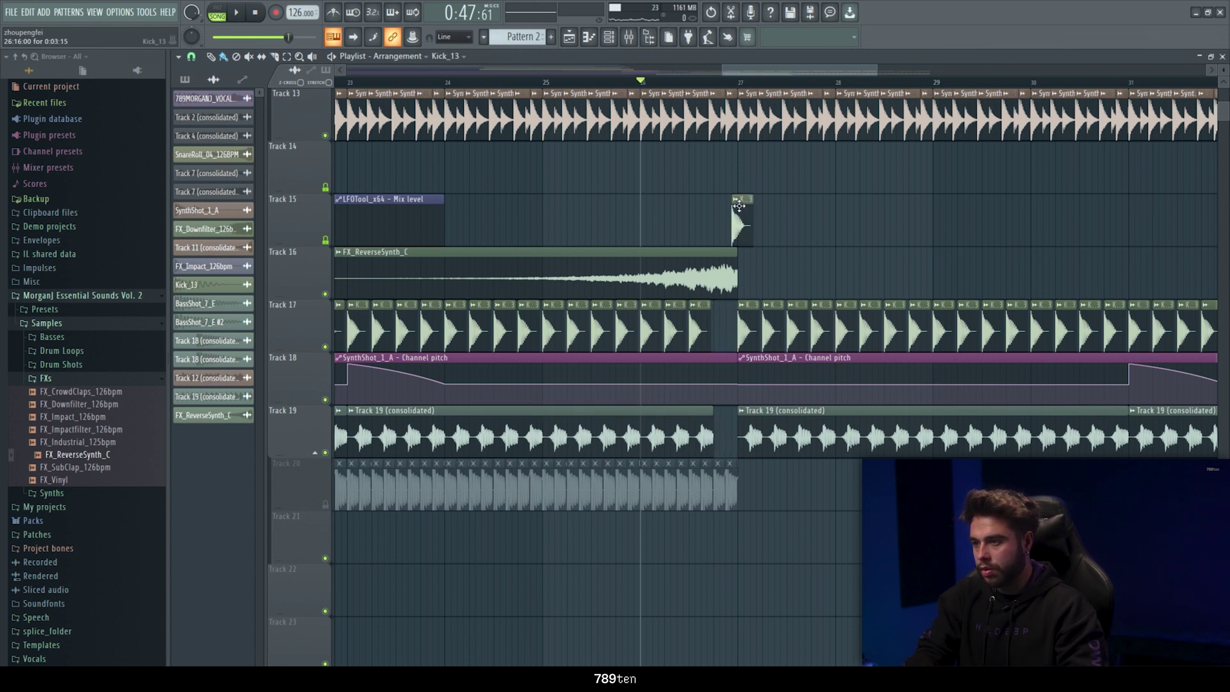
pyautogui.click(728, 200)
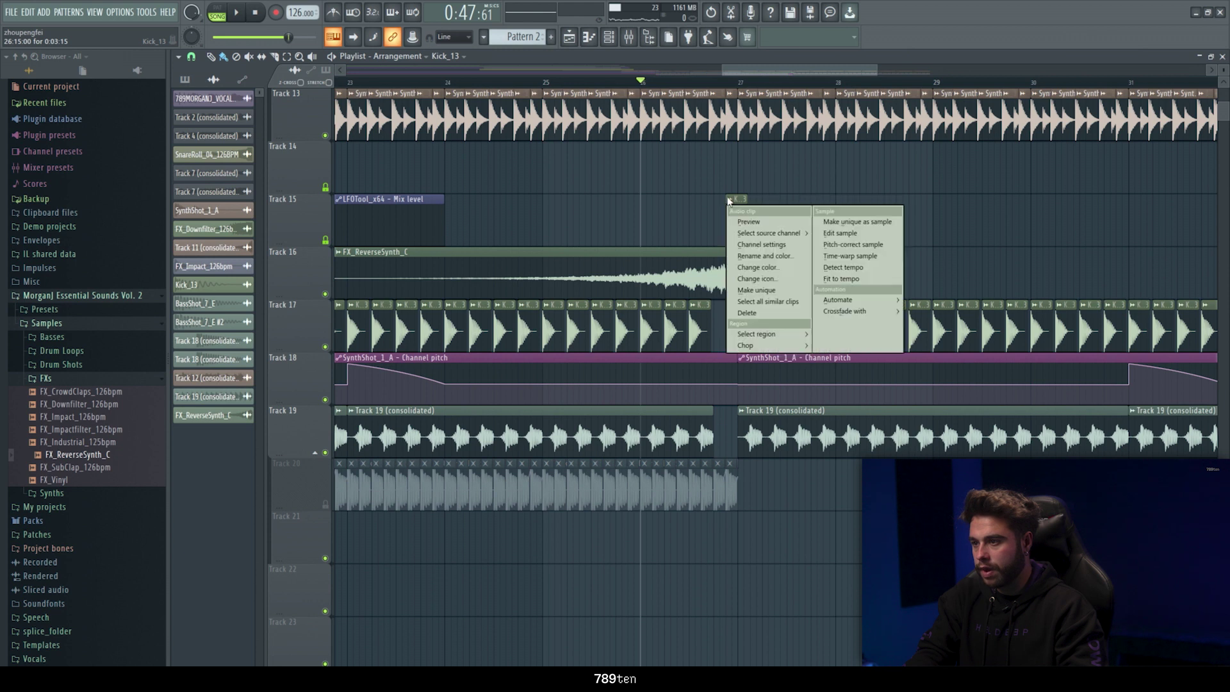
pyautogui.click(759, 291)
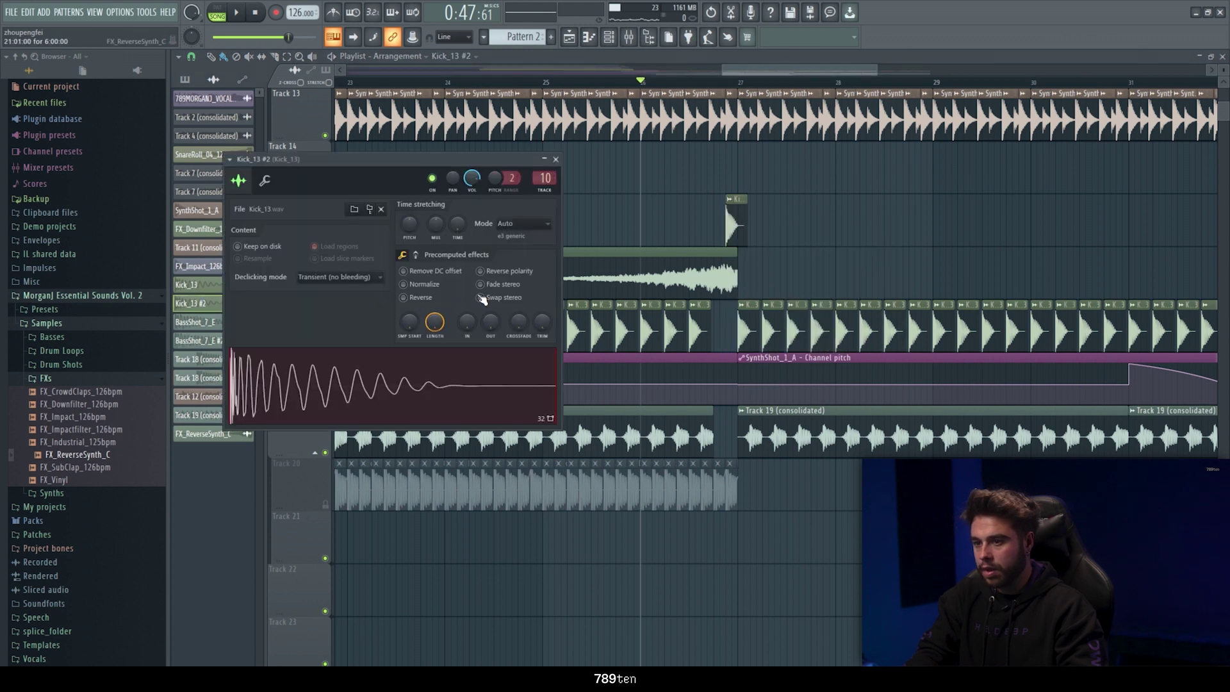
# Reverse the copied kick sample and set its declicking mode to Transient (bleeding)
pyautogui.click(404, 297)
pyautogui.click(367, 279)
pyautogui.click(355, 312)
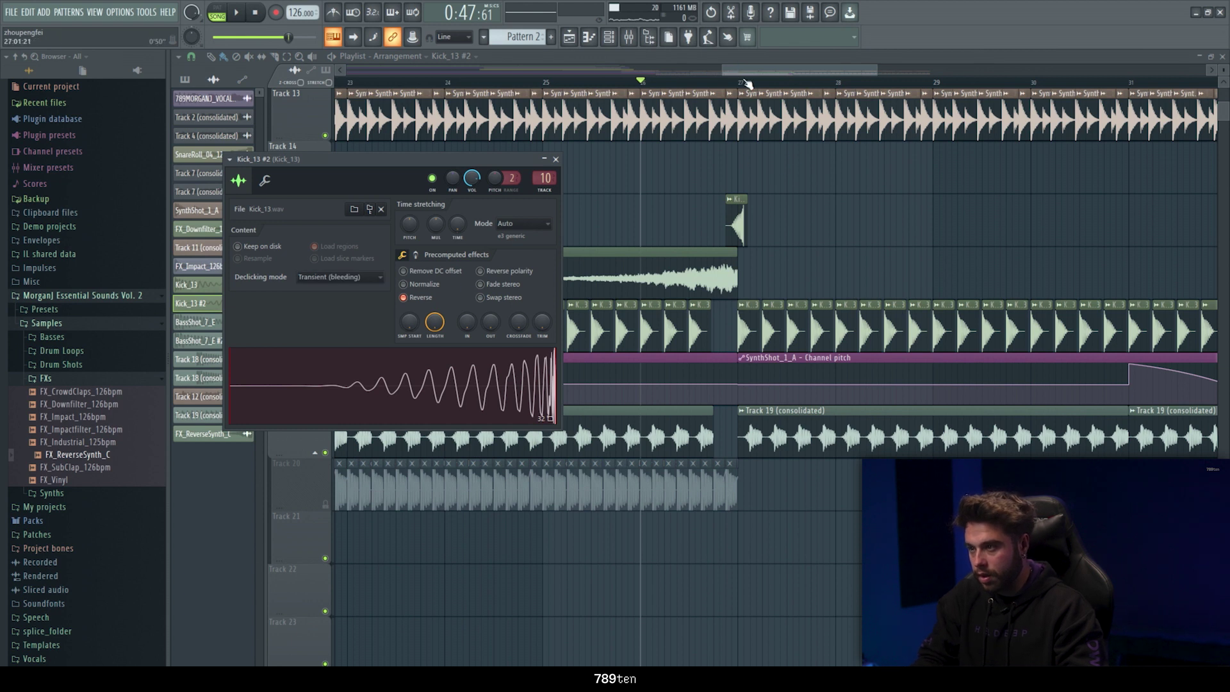
pyautogui.press('Escape')
pyautogui.scroll(5, 747, 83)
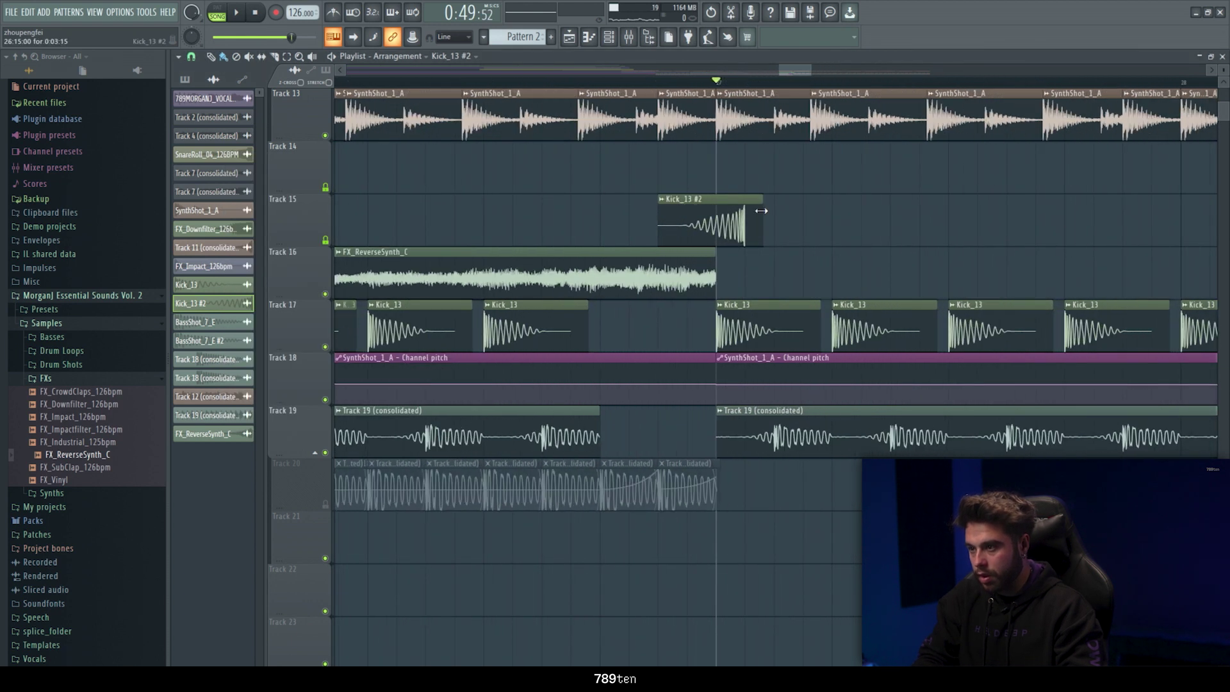
# Move the reversed kick on Track 15 to end at 26:15, add a Kick_13 clip on Track 17 there, and play it back
pyautogui.moveTo(727, 206); pyautogui.dragTo(634, 208)
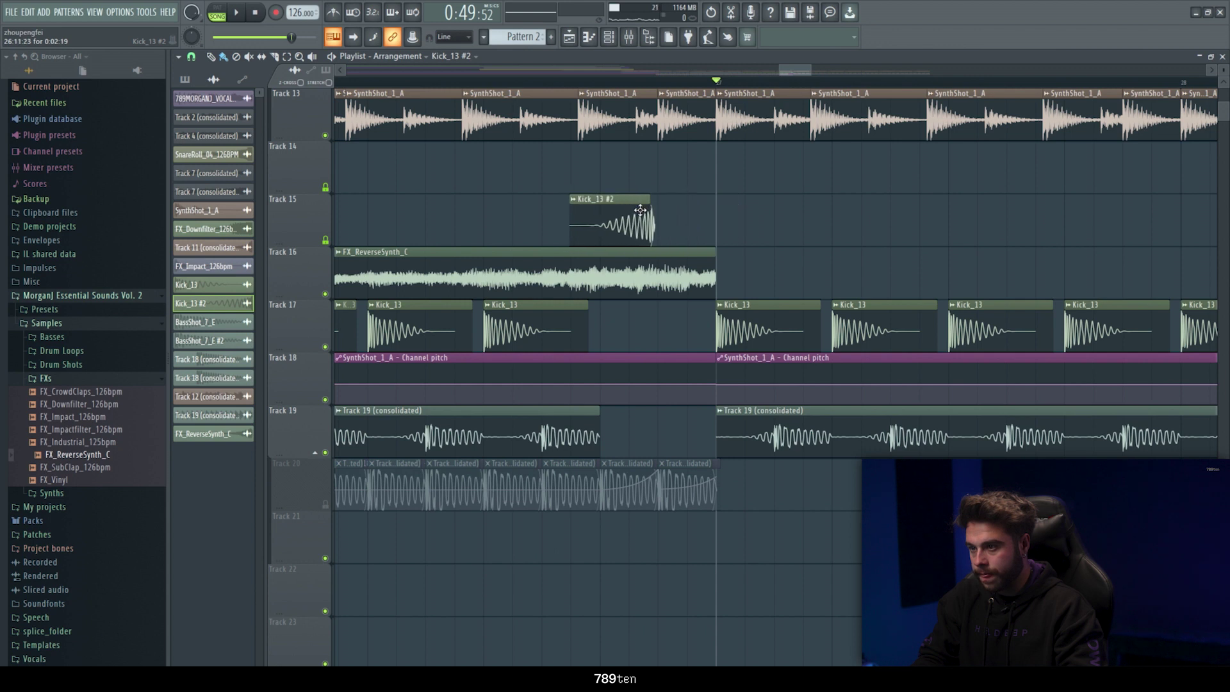
pyautogui.click(703, 323)
pyautogui.press('space')
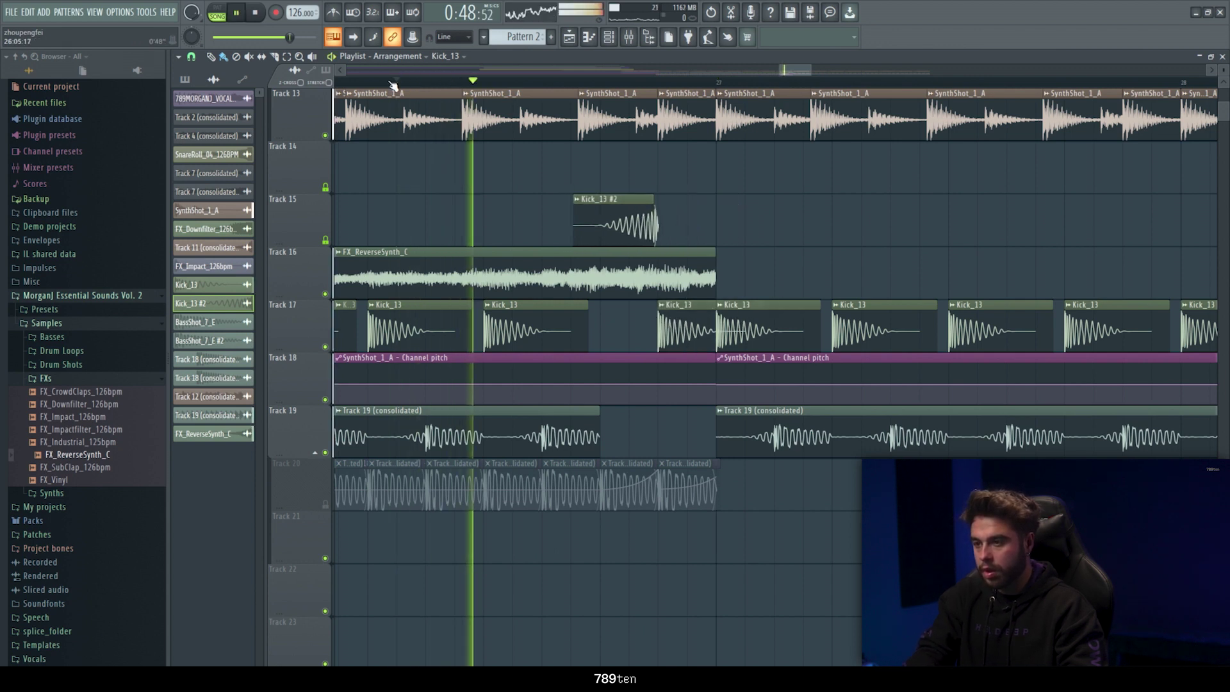
pyautogui.scroll(1, 734, 231)
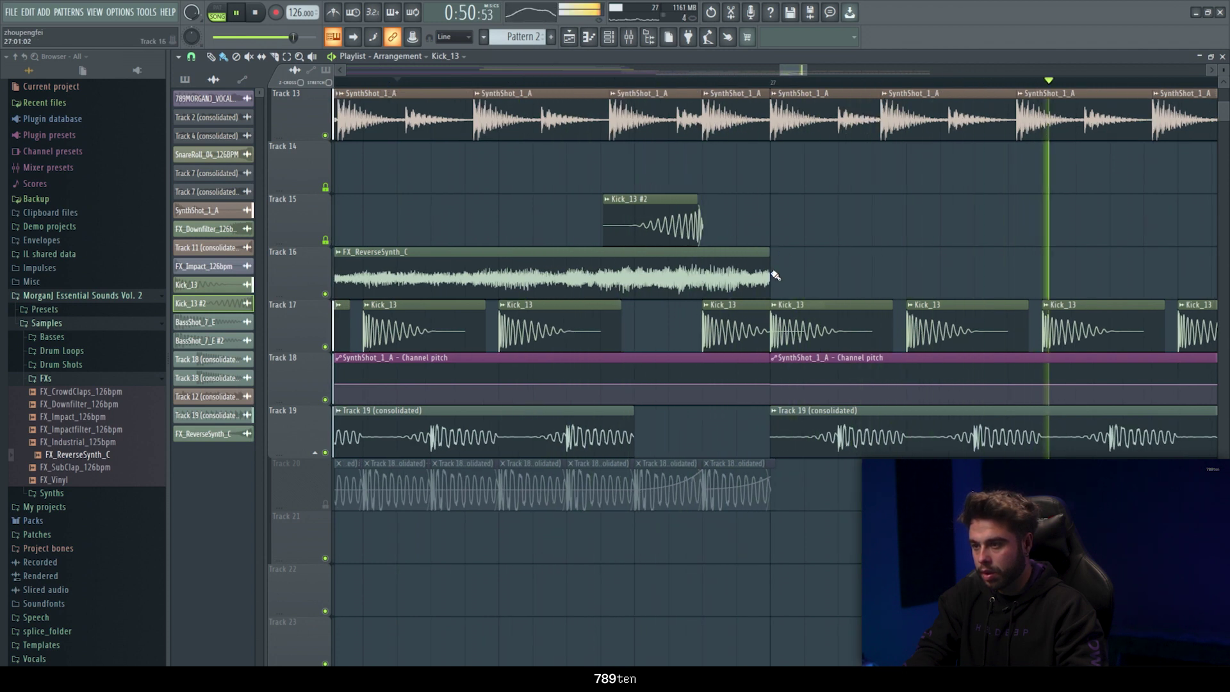
# Shift the FX_ReverseSynth_C clip on Track 16 half a beat earlier so it ends with the reversed kick, and play it back
pyautogui.doubleClick(641, 231)
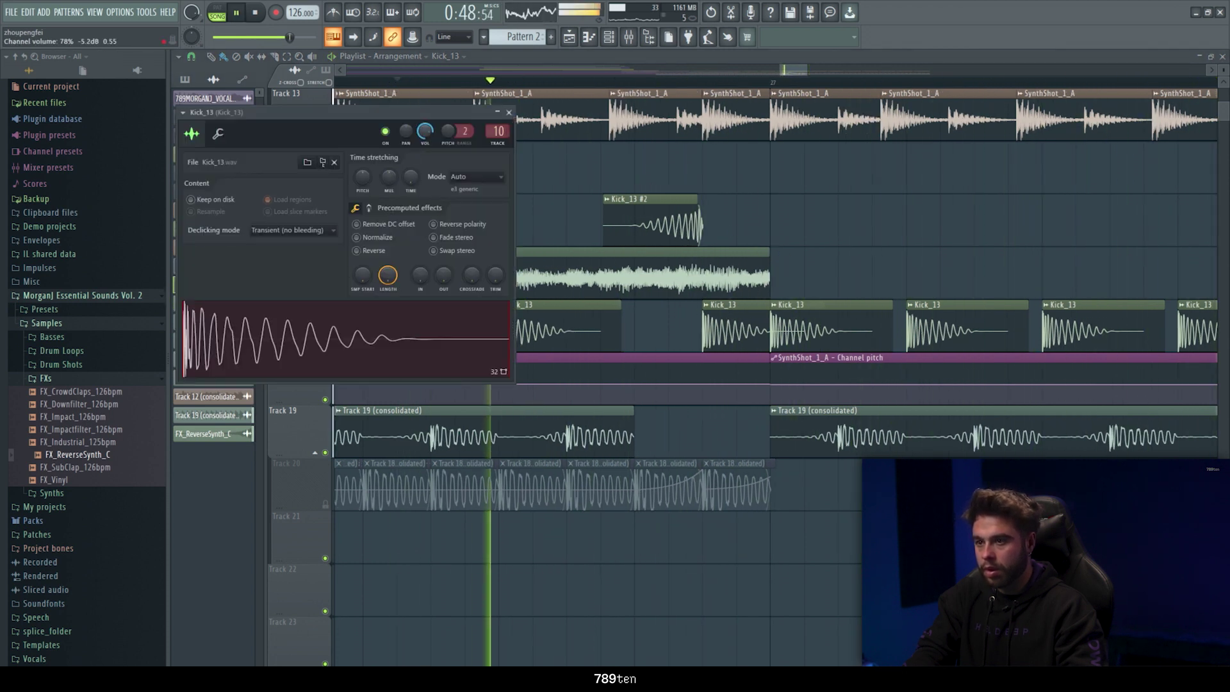
pyautogui.click(700, 271)
pyautogui.moveTo(700, 270)
pyautogui.mouseDown()
pyautogui.moveTo(681, 276)
pyautogui.moveTo(691, 276)
pyautogui.mouseUp()
pyautogui.press('space')
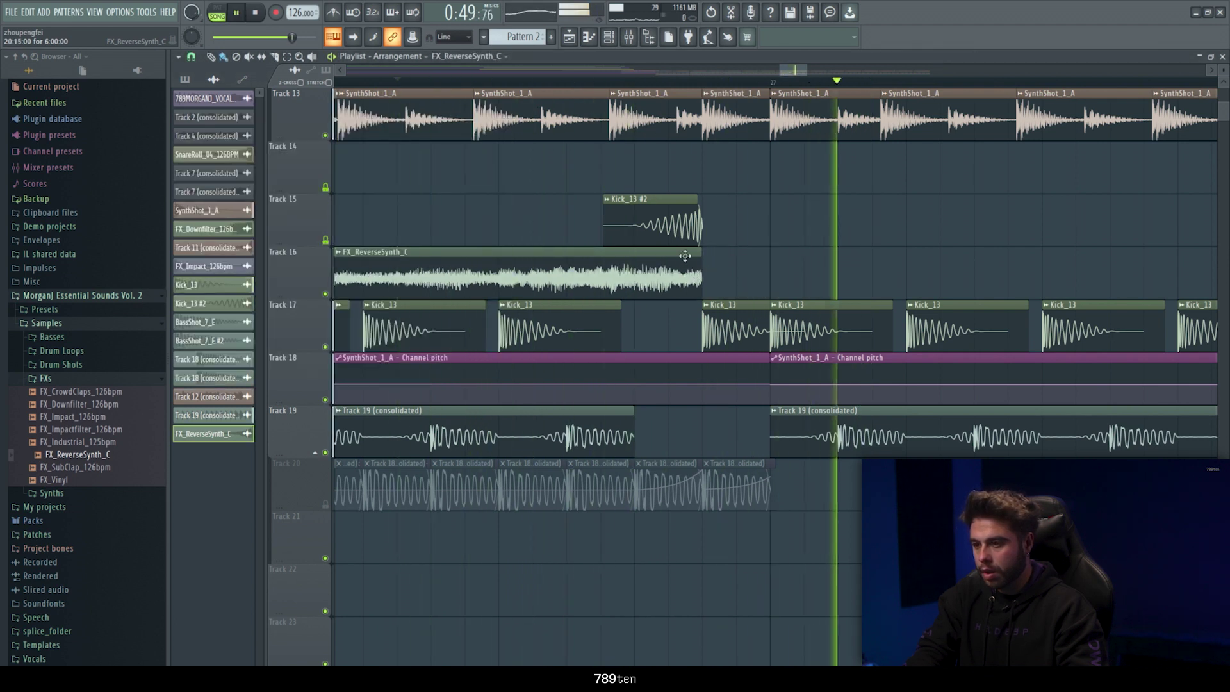
# Set the Kick_13 #2 channel volume to 70% (-7.1 dB) and delete the last SynthShot_1_A clip before bar 27 on Track 13
pyautogui.doubleClick(644, 225)
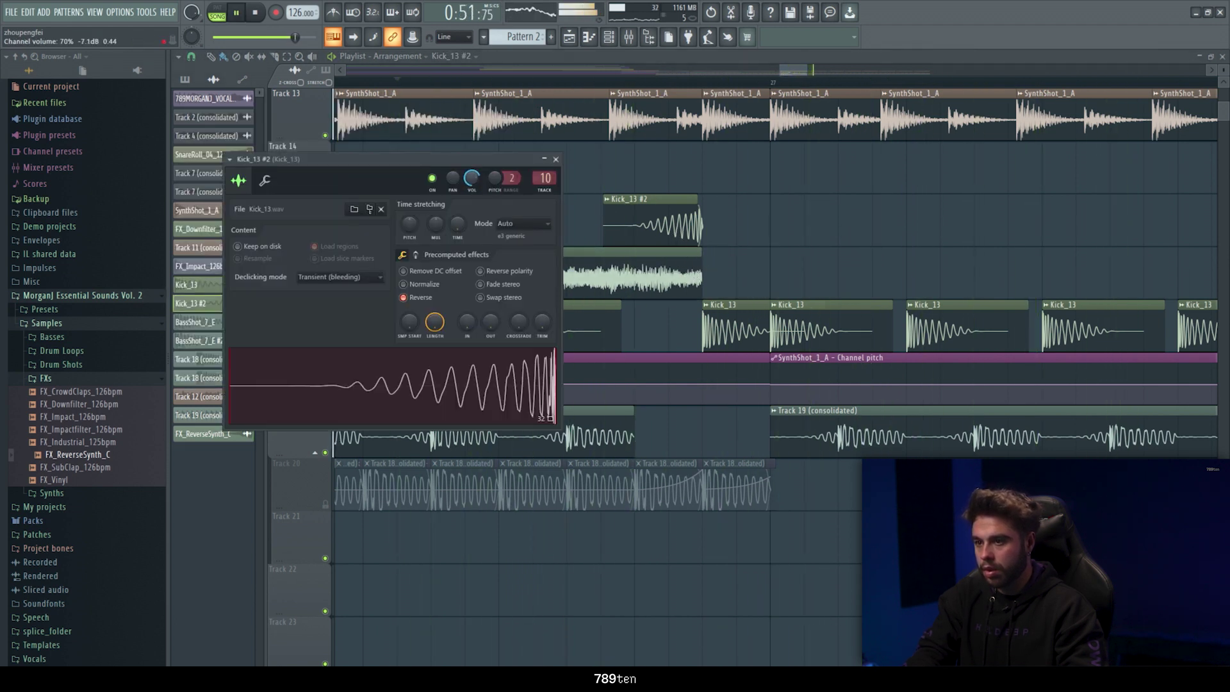
pyautogui.click(742, 187)
pyautogui.press('space')
pyautogui.rightClick(732, 128)
pyautogui.press('space')
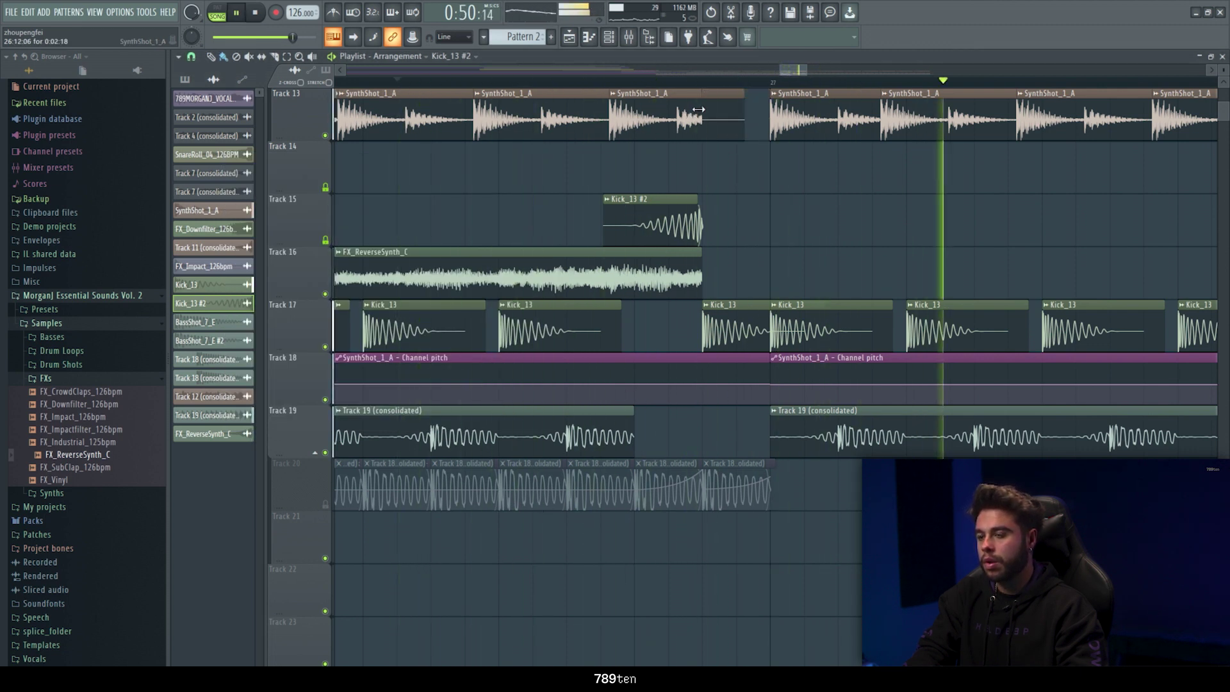
# Open the Kick_13 channel settings and play back the transition into bar 27 to judge how it sounds
pyautogui.doubleClick(545, 330)
pyautogui.press('space')
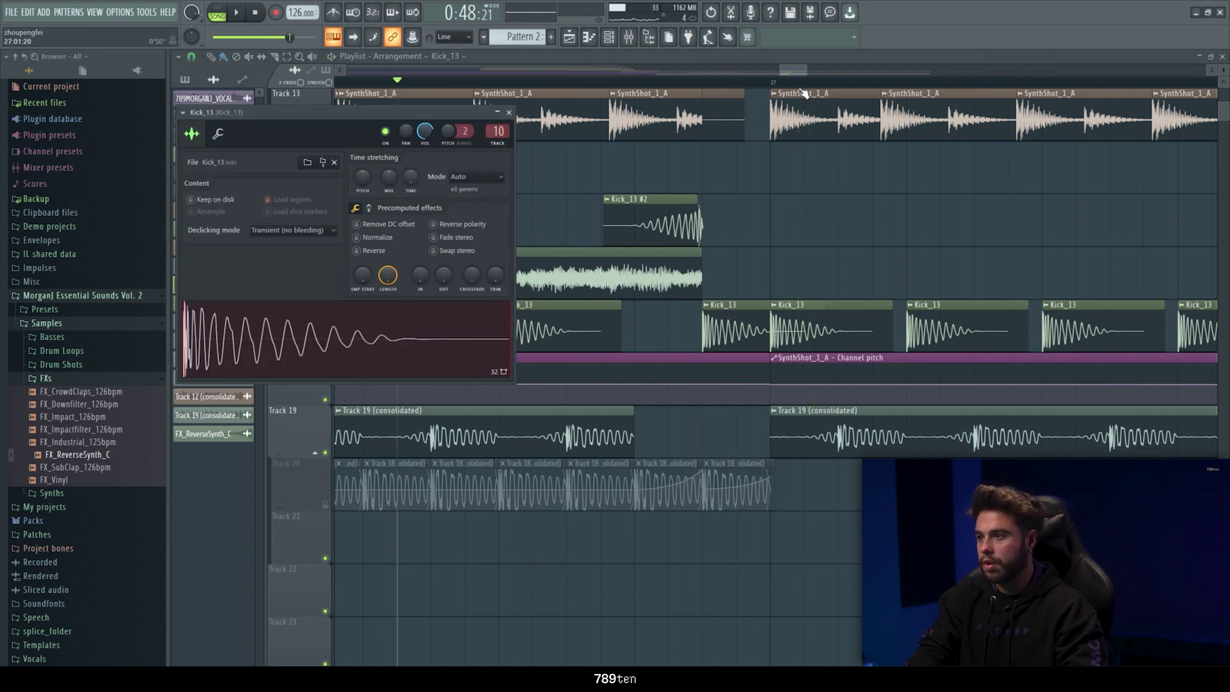
pyautogui.scroll(-4, 802, 93)
pyautogui.press('space')
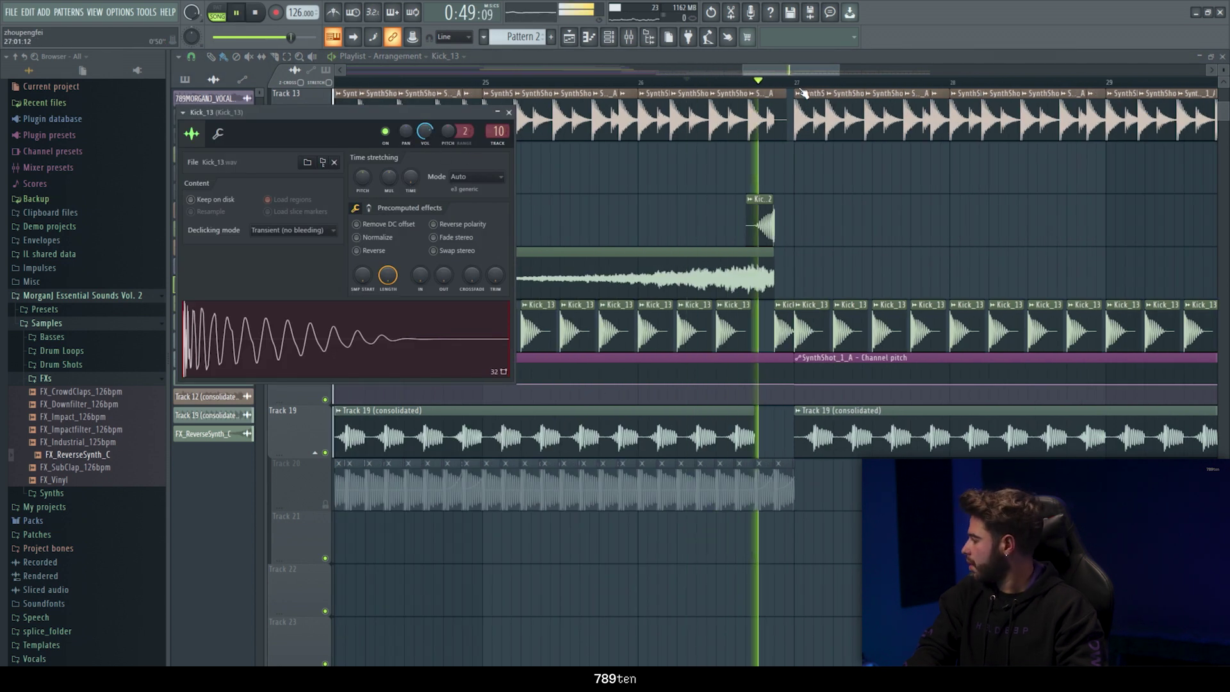
pyautogui.scroll(-3, 790, 65)
pyautogui.moveTo(790, 65); pyautogui.dragTo(839, 67)
pyautogui.press('space')
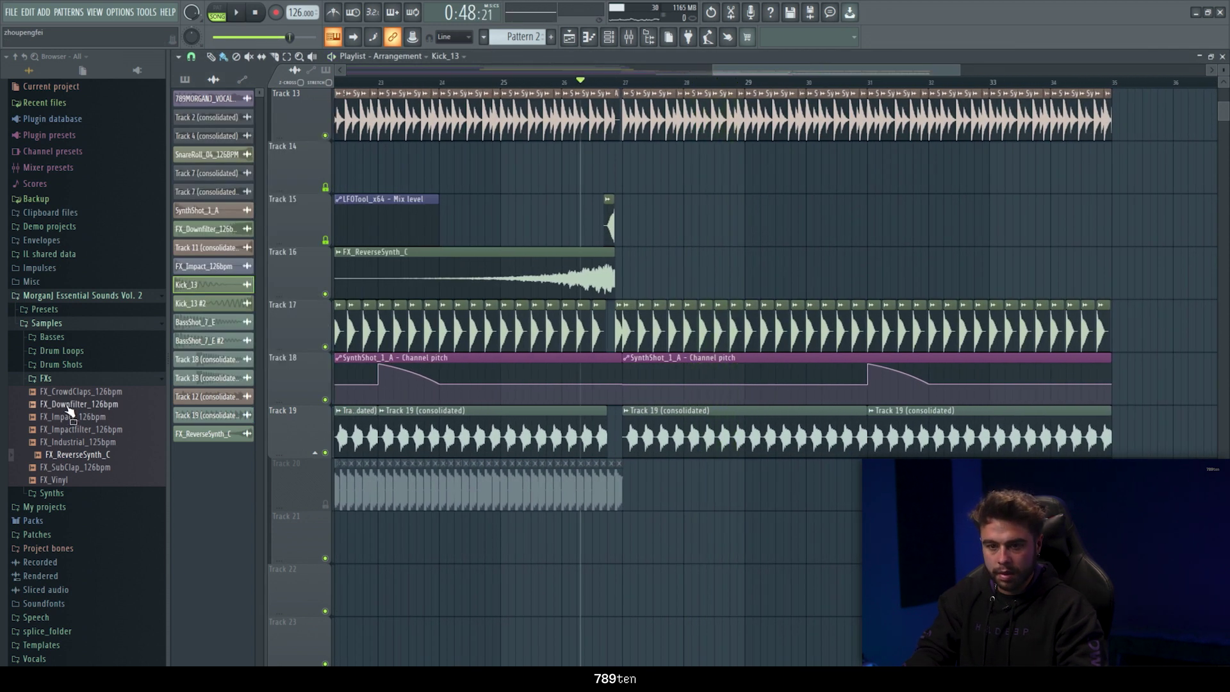
# Place FX_Impactfilter_126bpm on Track 16 at bar 27 and lower its channel volume to 32% (-18.7 dB) during playback
pyautogui.click(54, 444)
pyautogui.moveTo(71, 429); pyautogui.dragTo(641, 276)
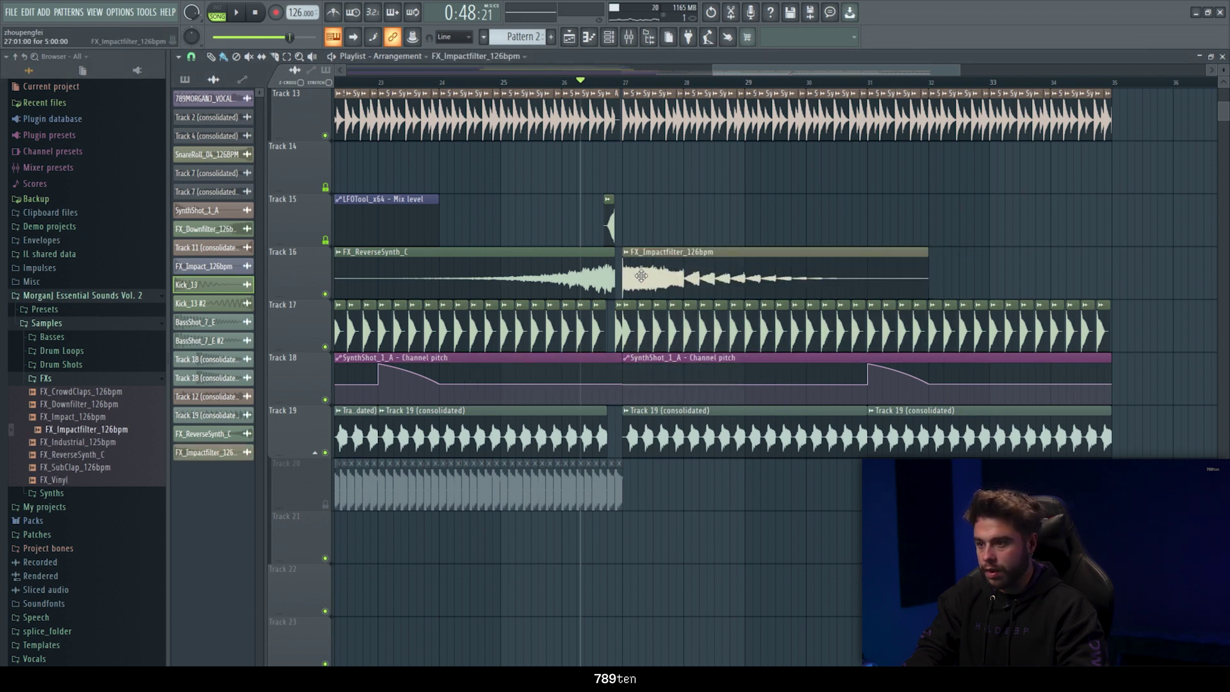
pyautogui.doubleClick(628, 268)
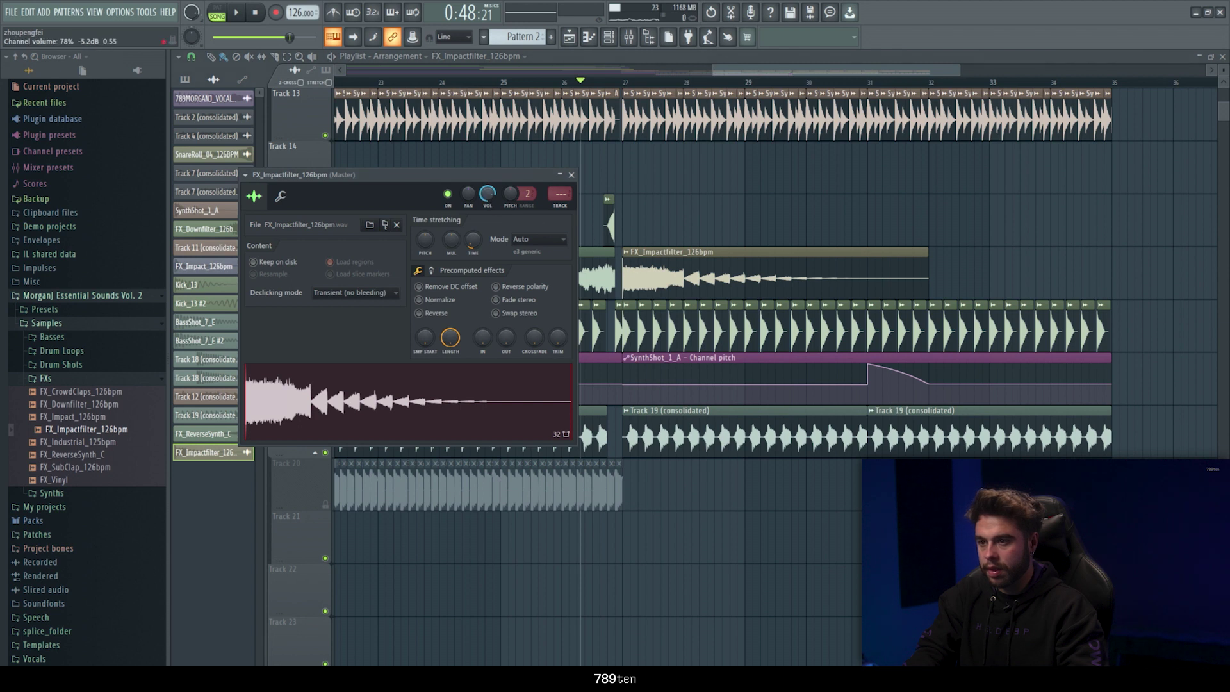
pyautogui.press('space')
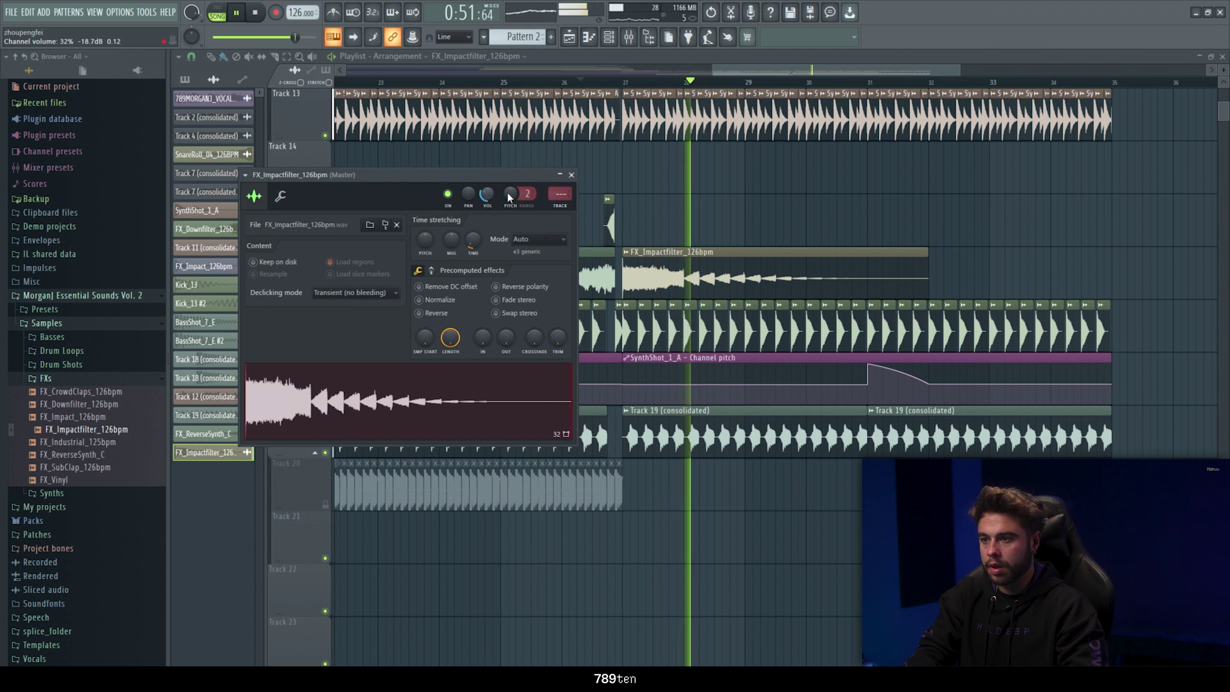
pyautogui.press('Escape')
pyautogui.press('space')
# Audition the hi-hat drum loops and place HithatLoop_06_126BPM on Track 21 at bar 27
pyautogui.click(90, 351)
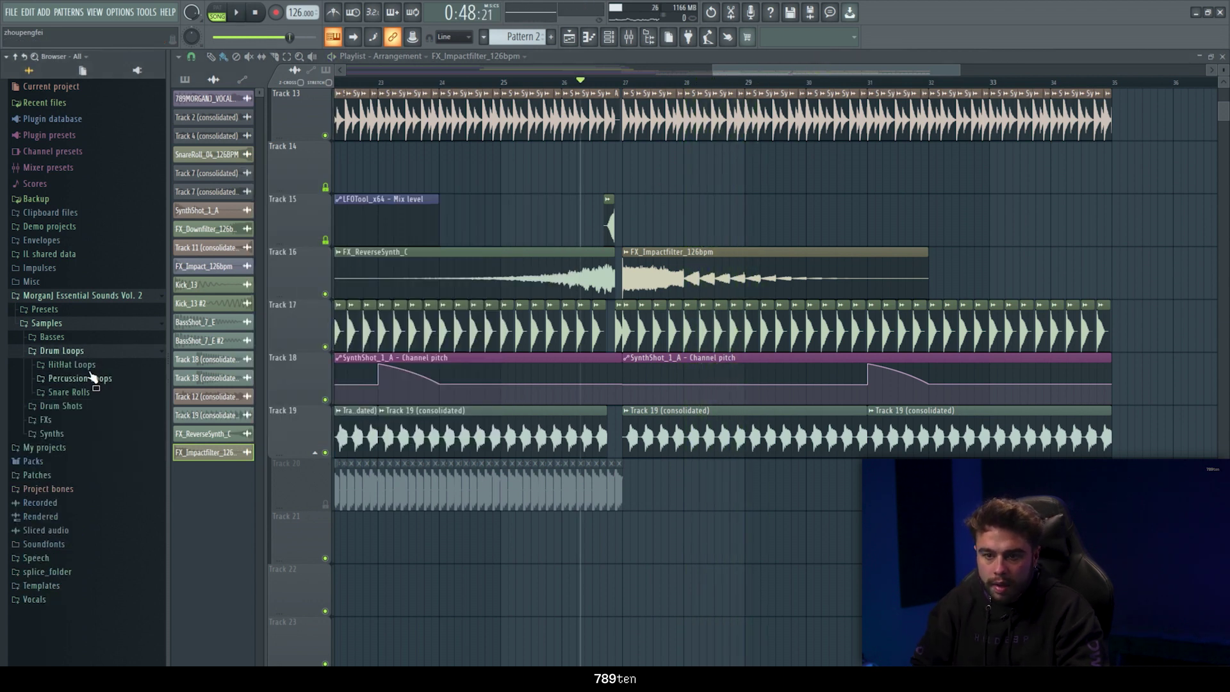
pyautogui.click(90, 364)
pyautogui.click(77, 391)
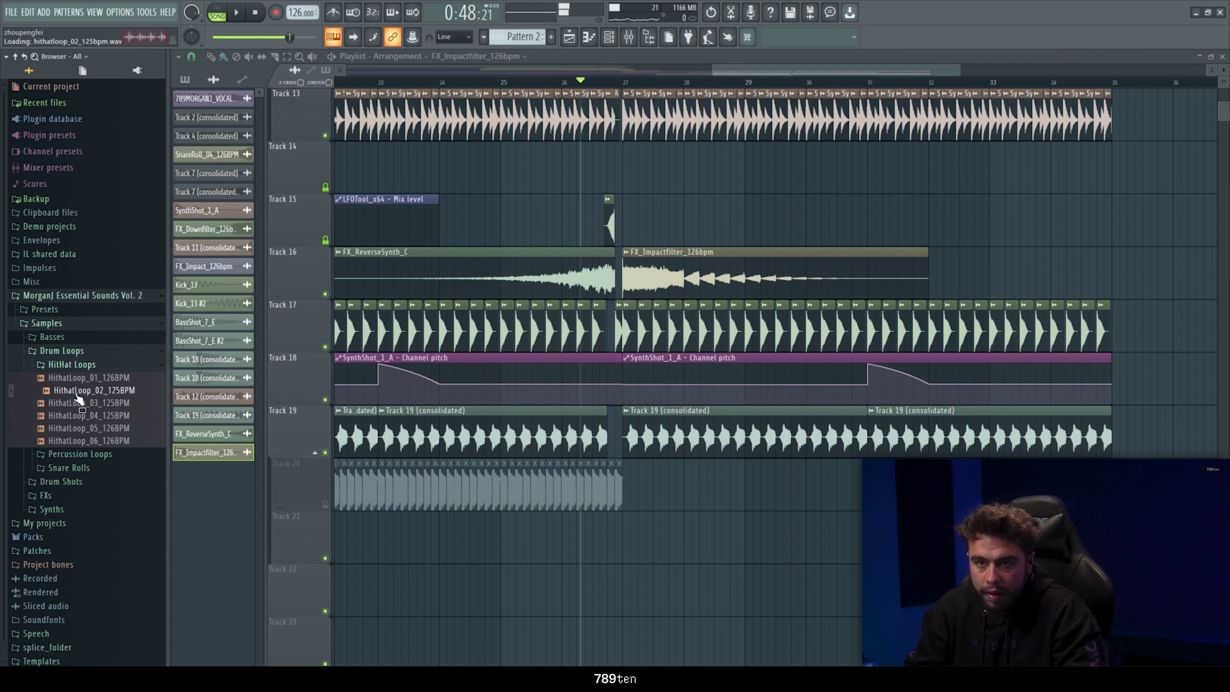
pyautogui.click(82, 403)
pyautogui.click(90, 418)
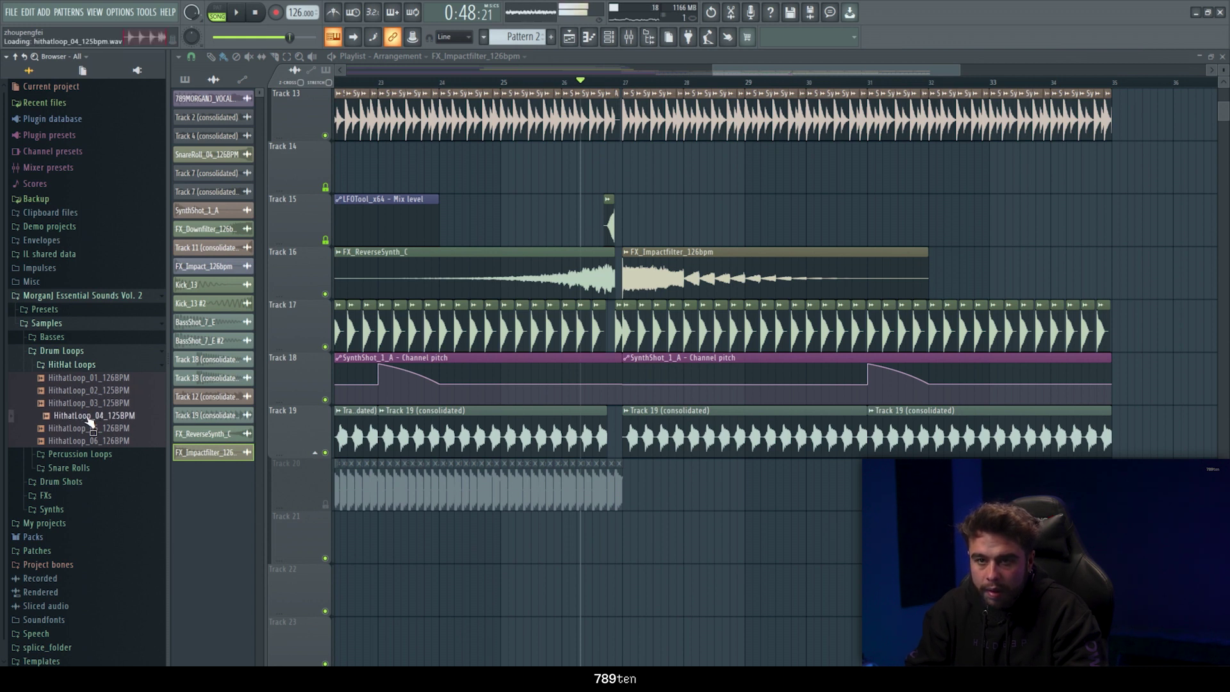
pyautogui.click(96, 429)
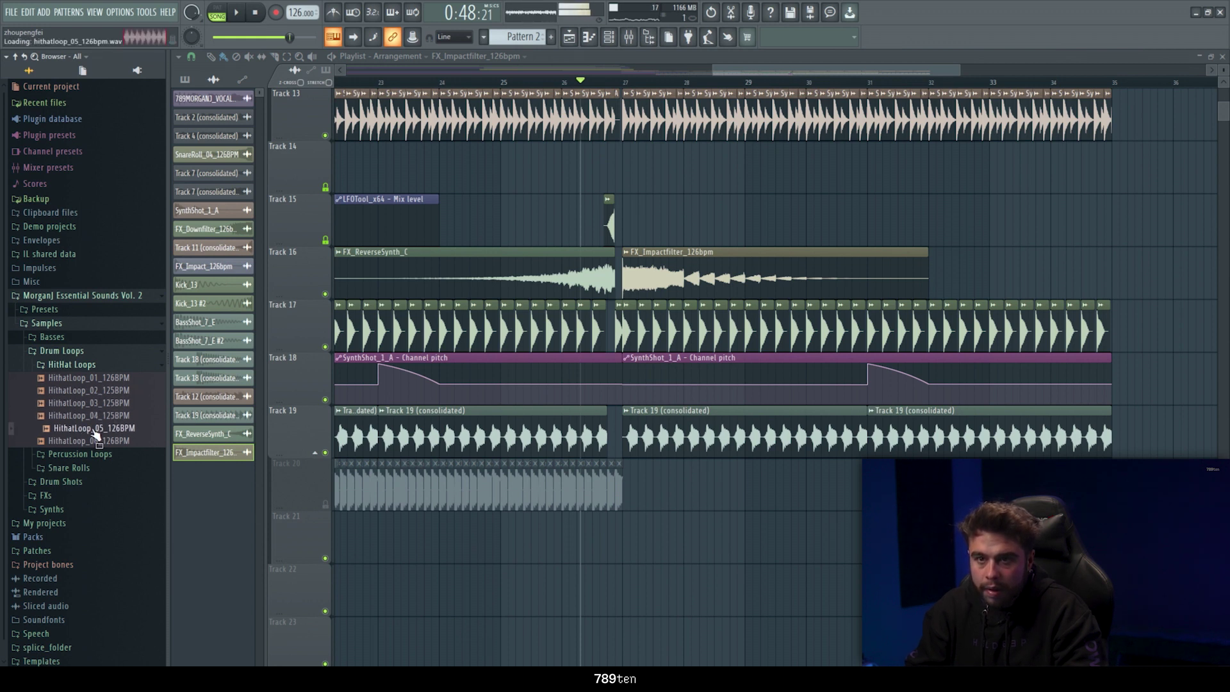
pyautogui.click(90, 441)
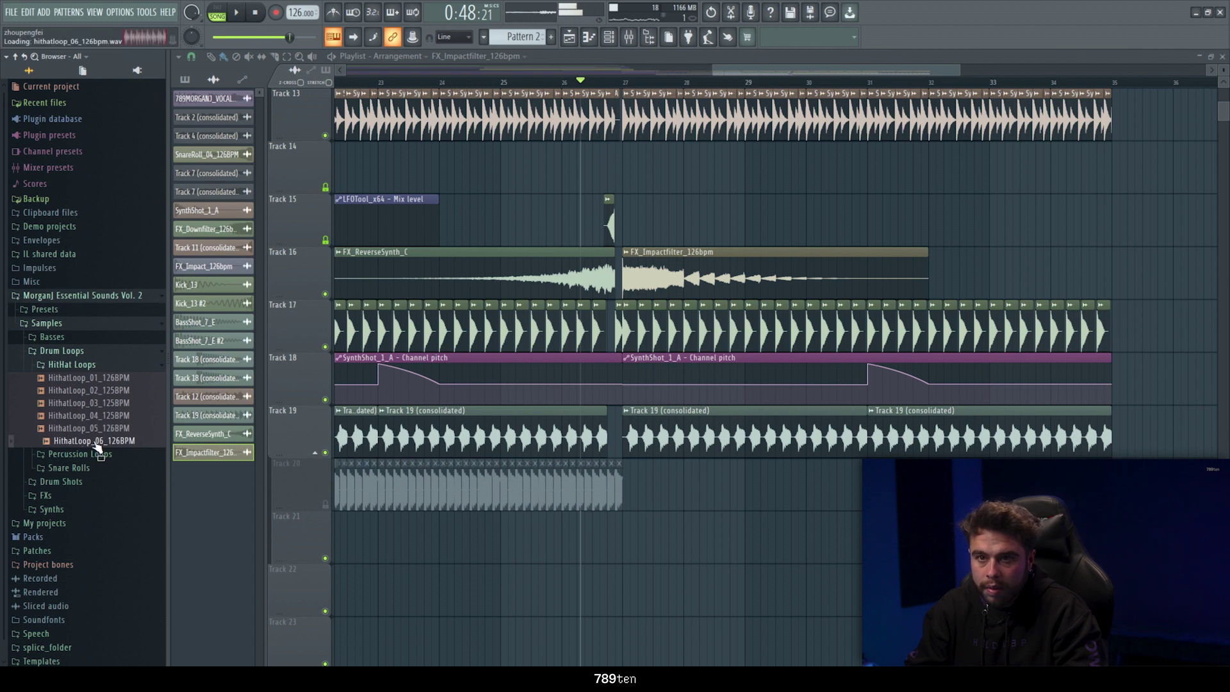
pyautogui.moveTo(98, 449); pyautogui.dragTo(655, 515)
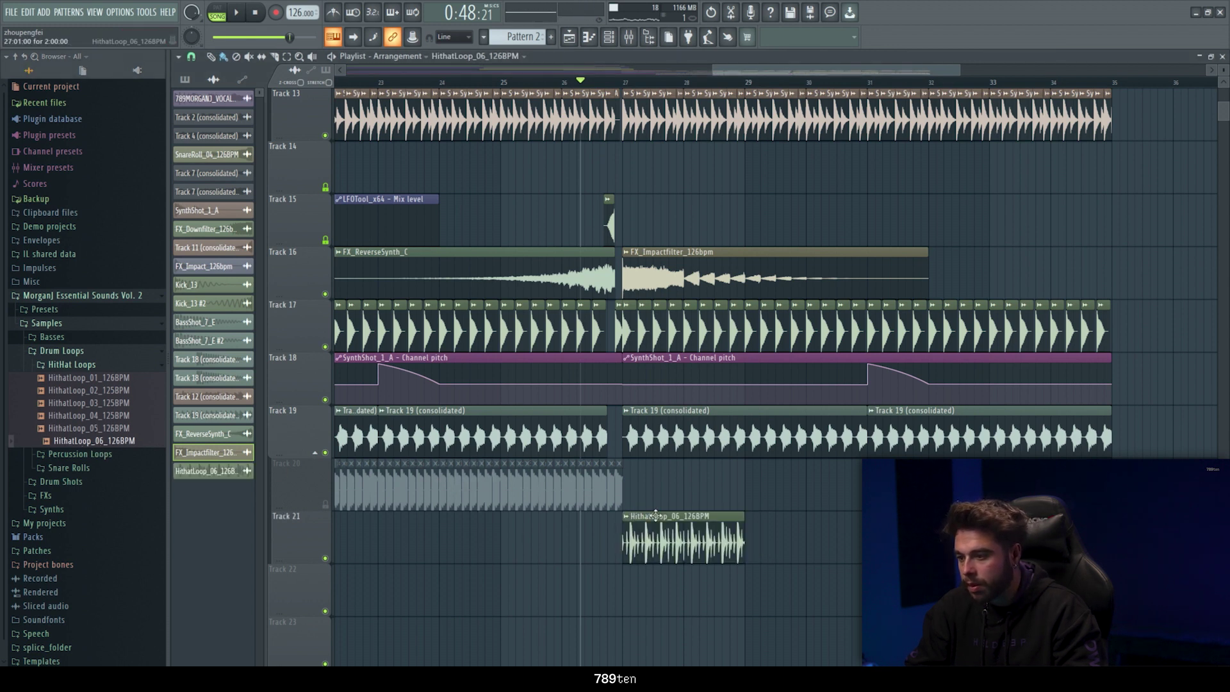
# Repeat the HithatLoop_06_126BPM clip along Track 21 and set its channel volume to 59% (-10.0 dB) during playback
pyautogui.click(753, 533)
pyautogui.doubleClick(769, 538)
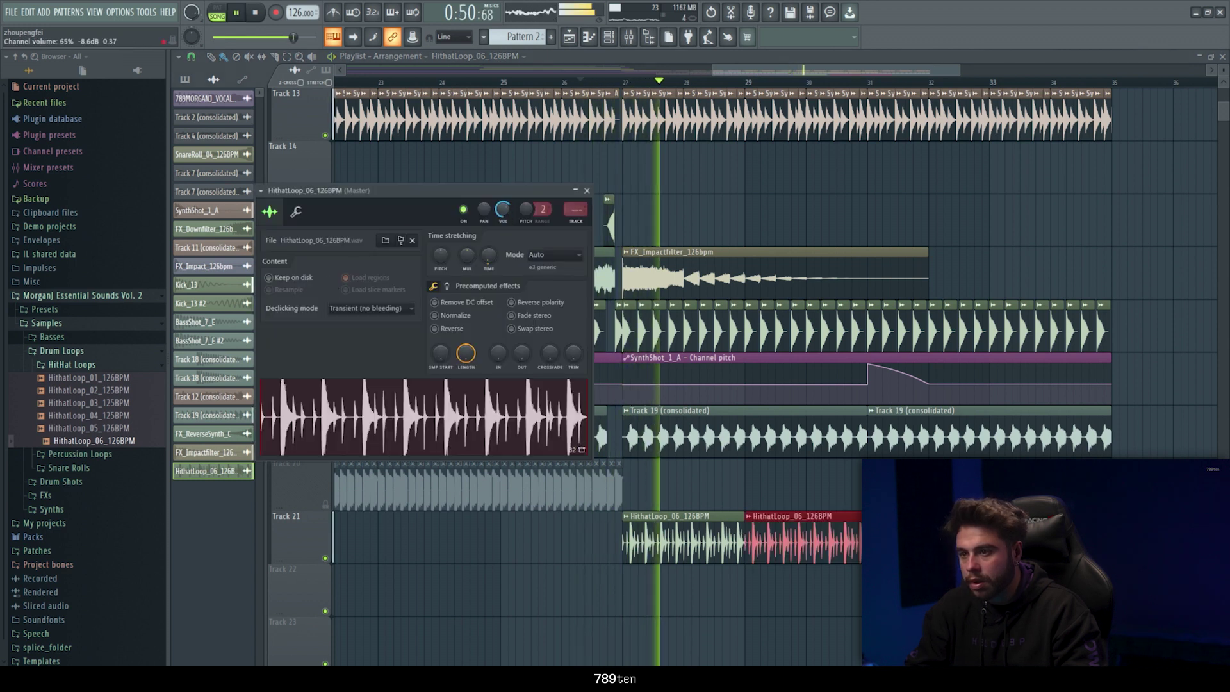
pyautogui.moveTo(500, 220); pyautogui.dragTo(499, 242)
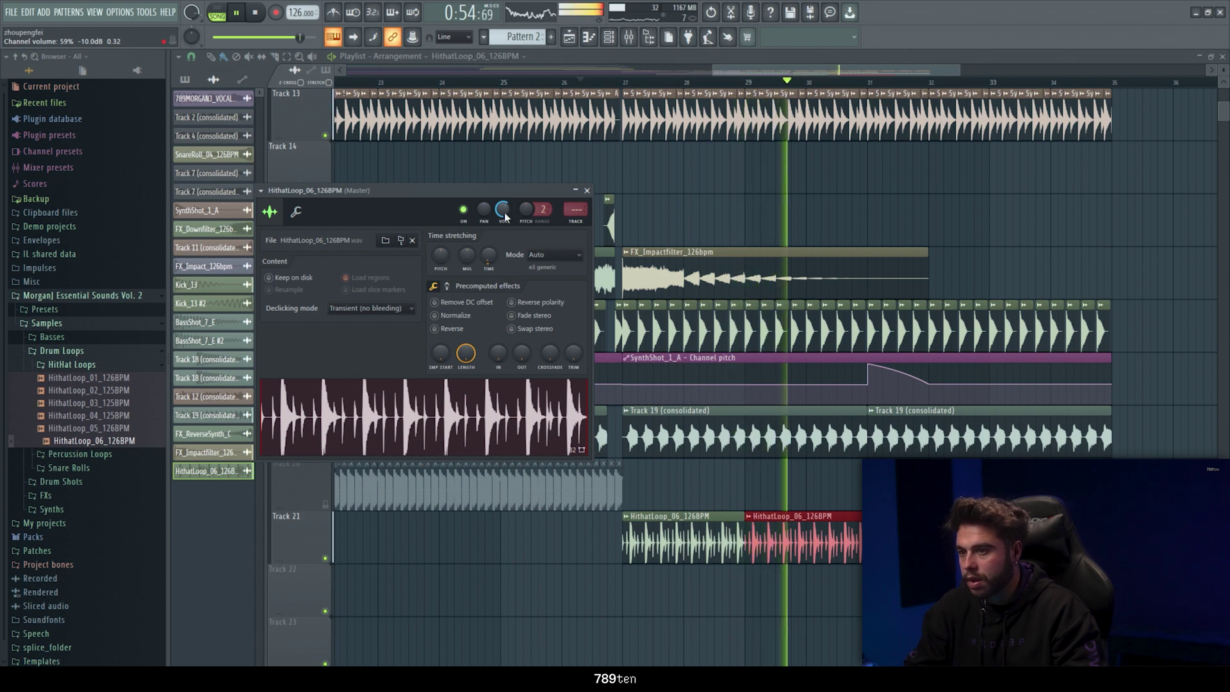
pyautogui.click(689, 207)
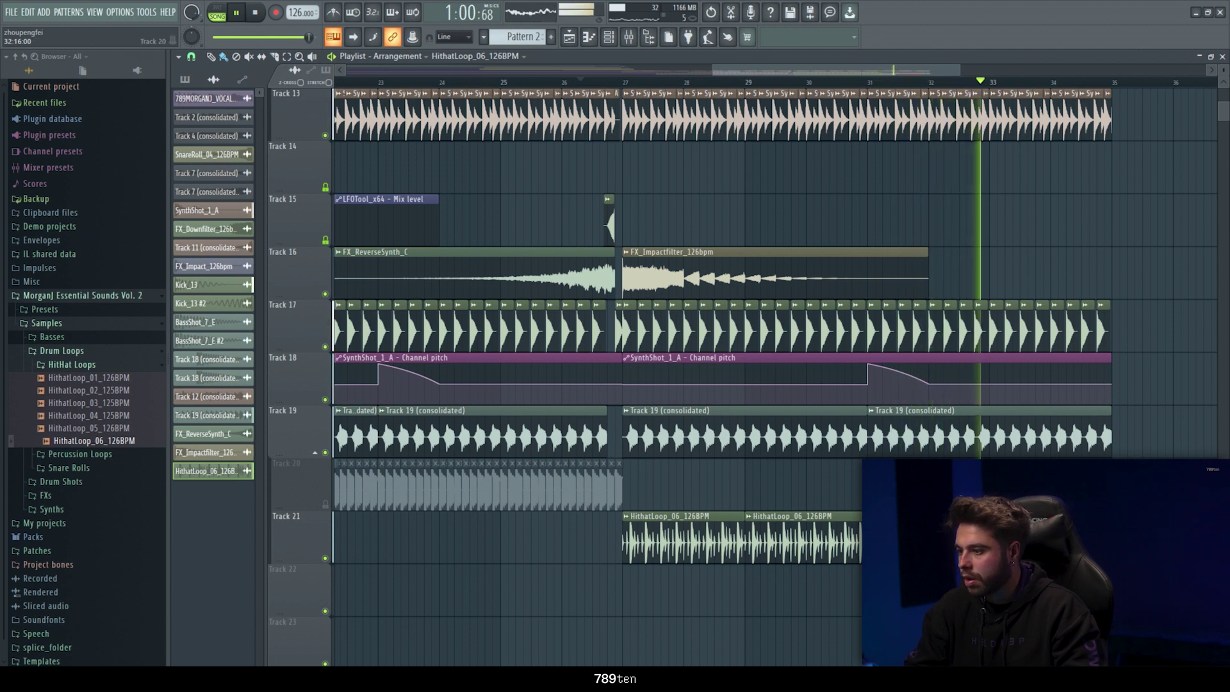
pyautogui.press('space')
# Audition the percussion loops, place PercLoop_04_126BPM on Track 22 at bar 27, and repeat it every bar
pyautogui.click(65, 353)
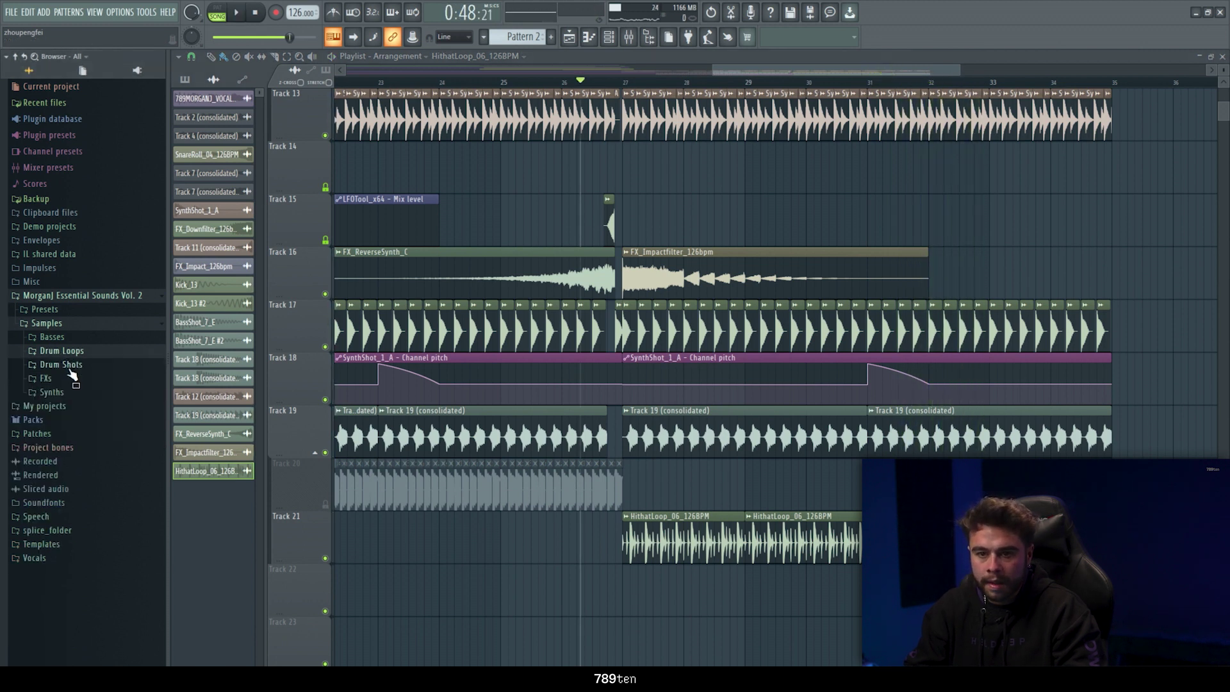
pyautogui.click(66, 352)
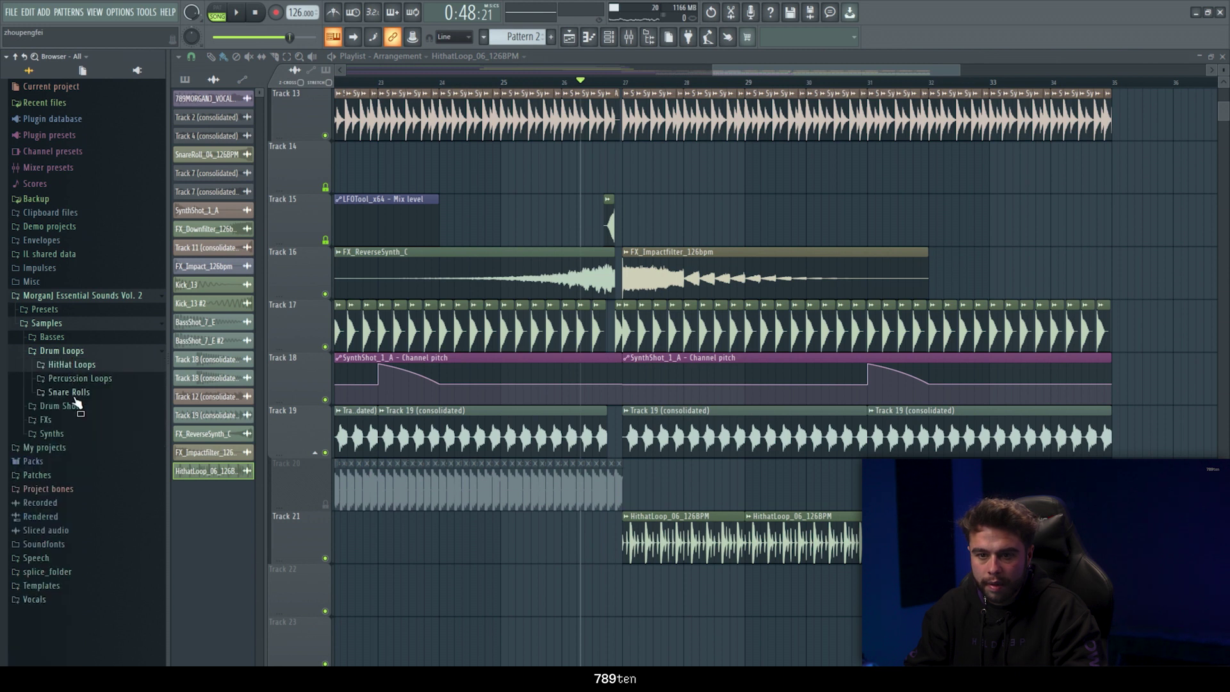
pyautogui.click(72, 392)
pyautogui.click(74, 378)
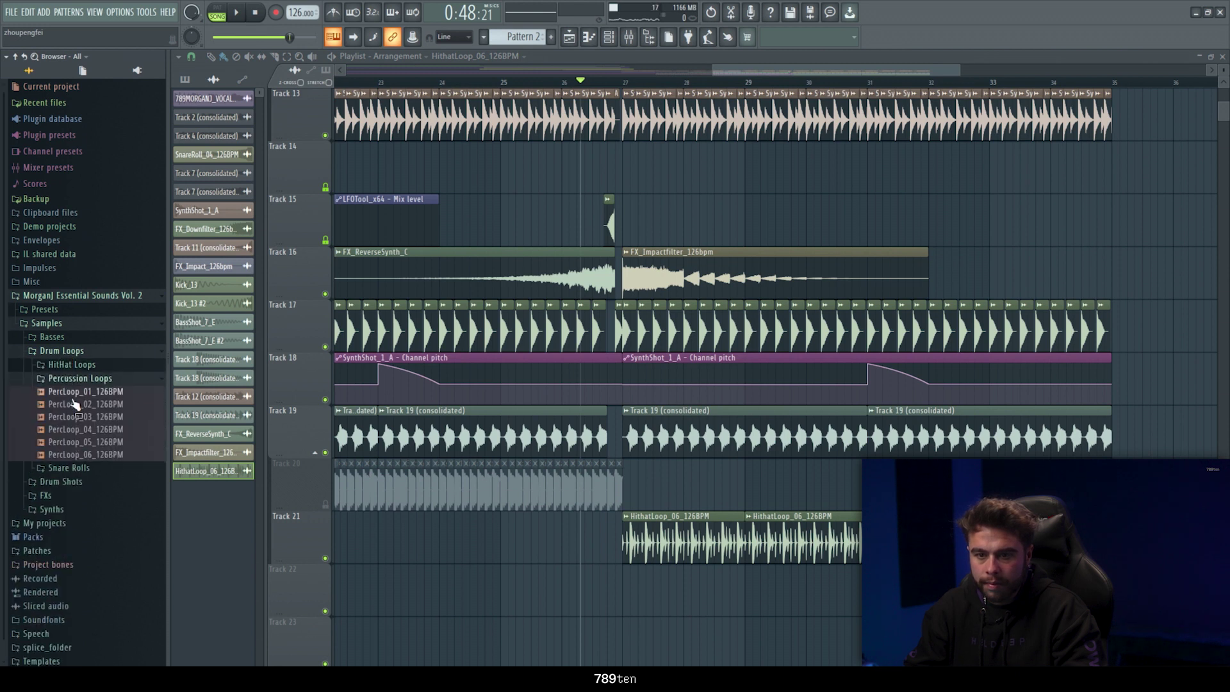
pyautogui.click(80, 417)
pyautogui.click(80, 429)
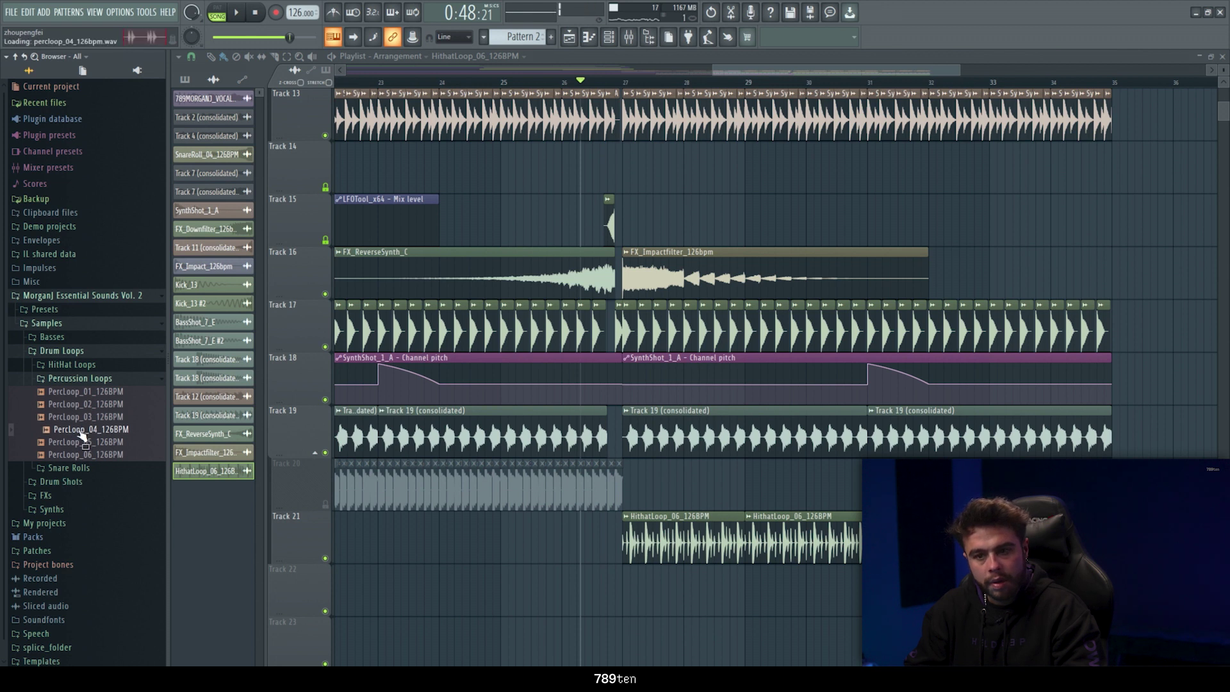
pyautogui.moveTo(99, 438)
pyautogui.mouseDown()
pyautogui.moveTo(648, 578)
pyautogui.moveTo(624, 584)
pyautogui.moveTo(858, 586)
pyautogui.mouseUp()
# Lower the PercLoop_04_126BPM channel volume to 35% (-17.4 dB) while playing back the second half of the drop
pyautogui.press('space')
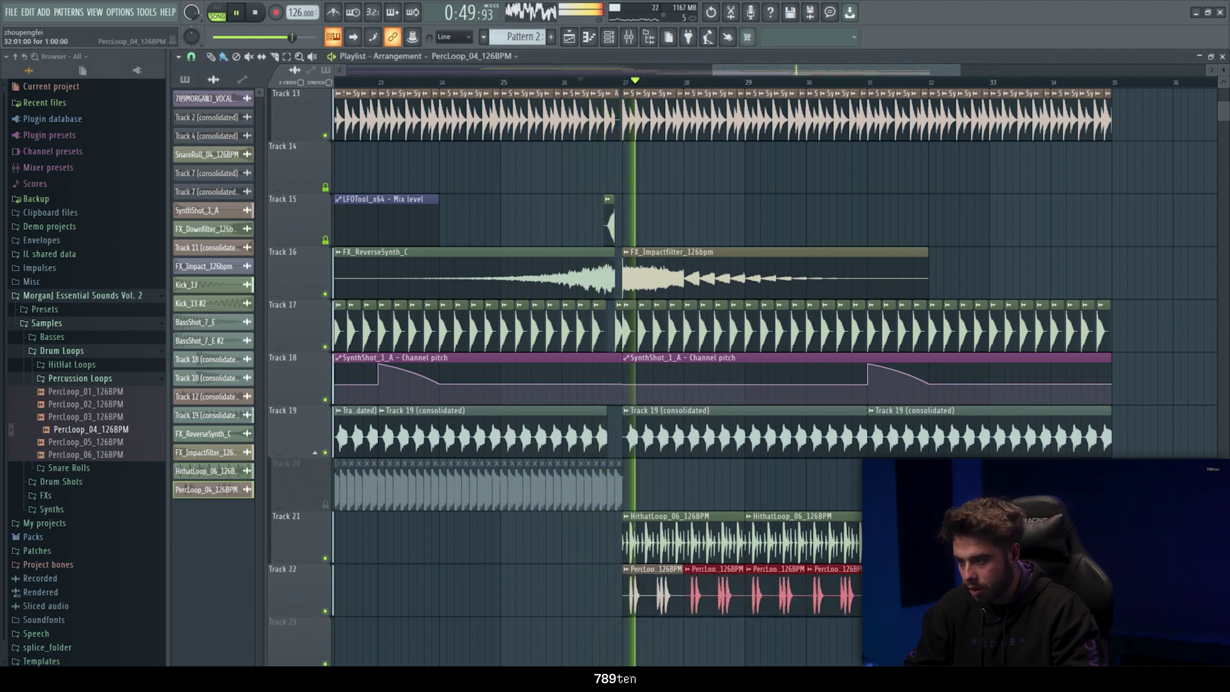
pyautogui.doubleClick(641, 590)
pyautogui.moveTo(516, 231); pyautogui.dragTo(516, 272)
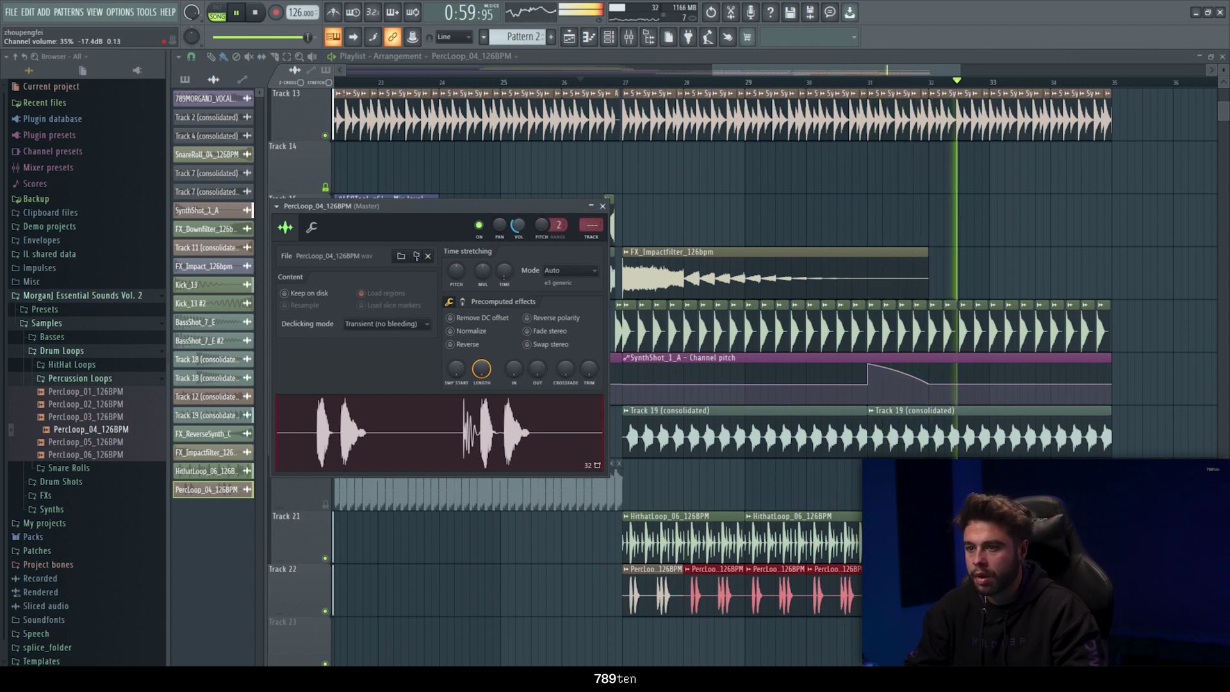
pyautogui.press('Escape')
pyautogui.press('space')
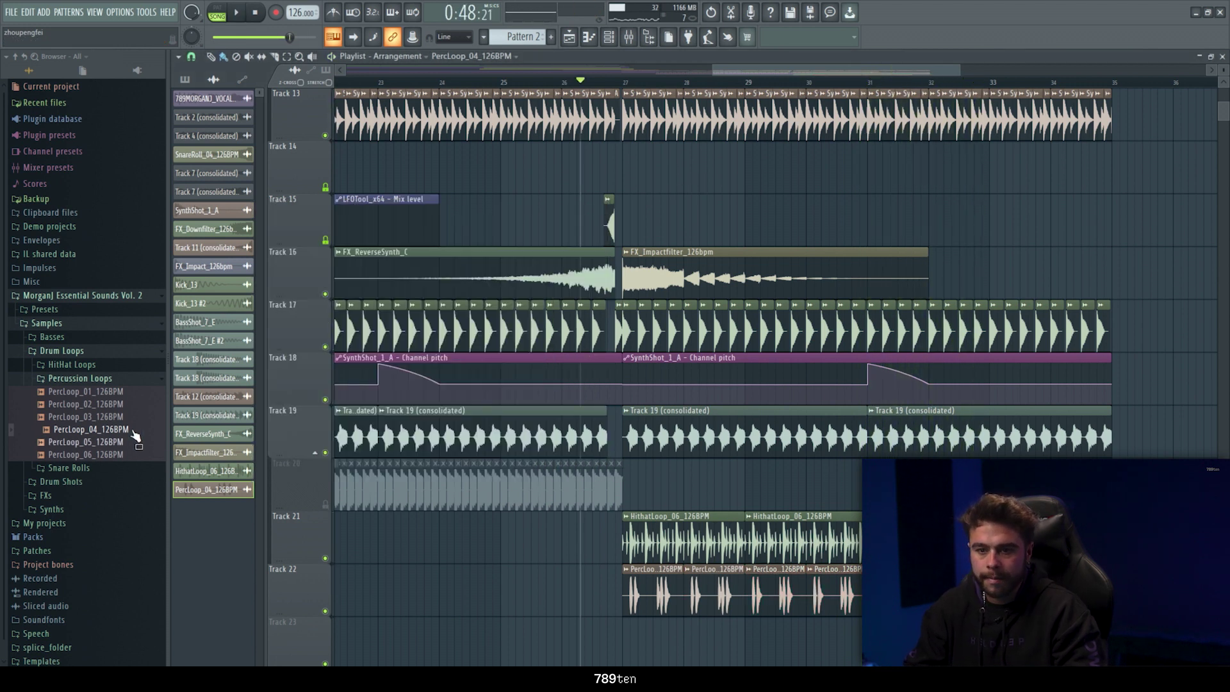
# Find Claps_01 among the drum shot samples and place it on Track 23 at the second beat of bar 27
pyautogui.click(81, 380)
pyautogui.click(71, 352)
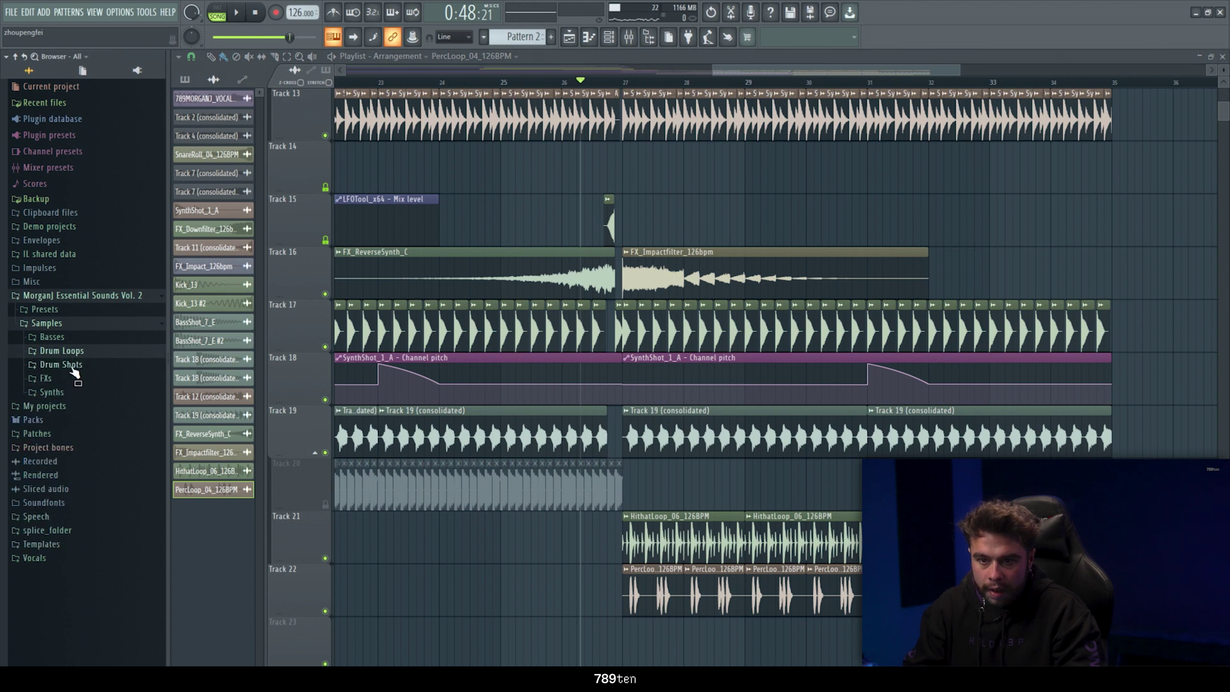
pyautogui.click(72, 365)
pyautogui.click(64, 381)
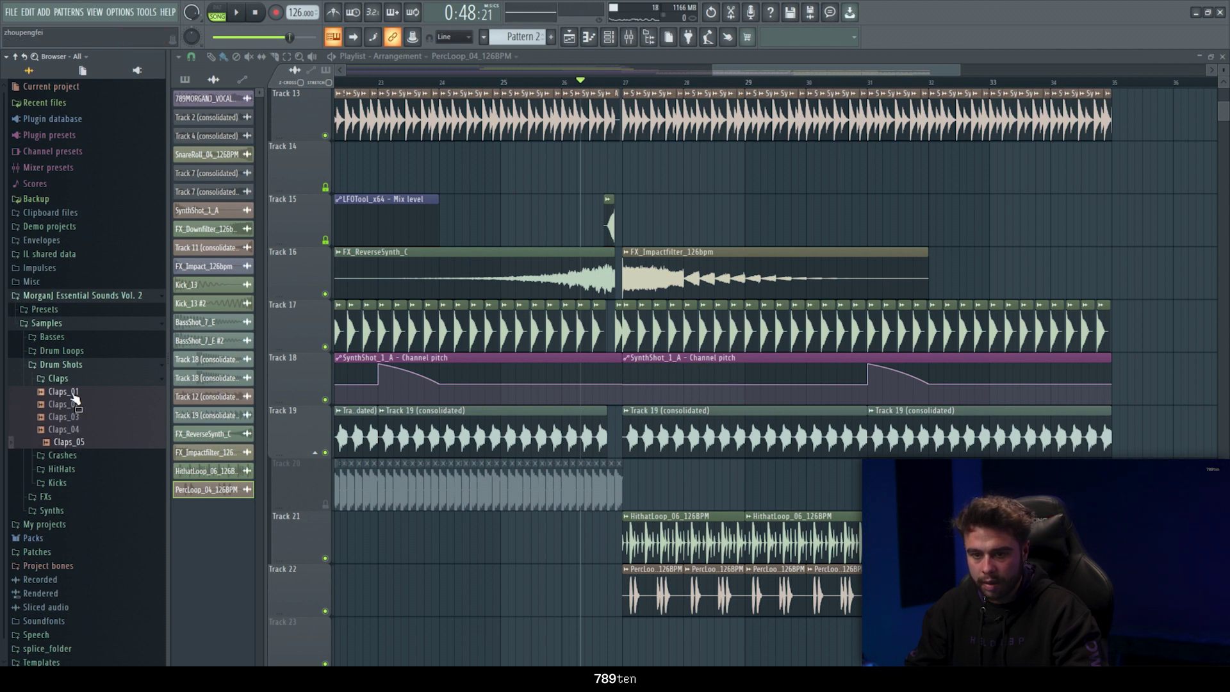
pyautogui.moveTo(597, 629); pyautogui.dragTo(640, 624)
# Add a fade-out to the Claps_01 sample, set its channel volume to 58% (-10.3 dB), and audition it in playback
pyautogui.click(652, 600)
pyautogui.moveTo(550, 388); pyautogui.dragTo(549, 375)
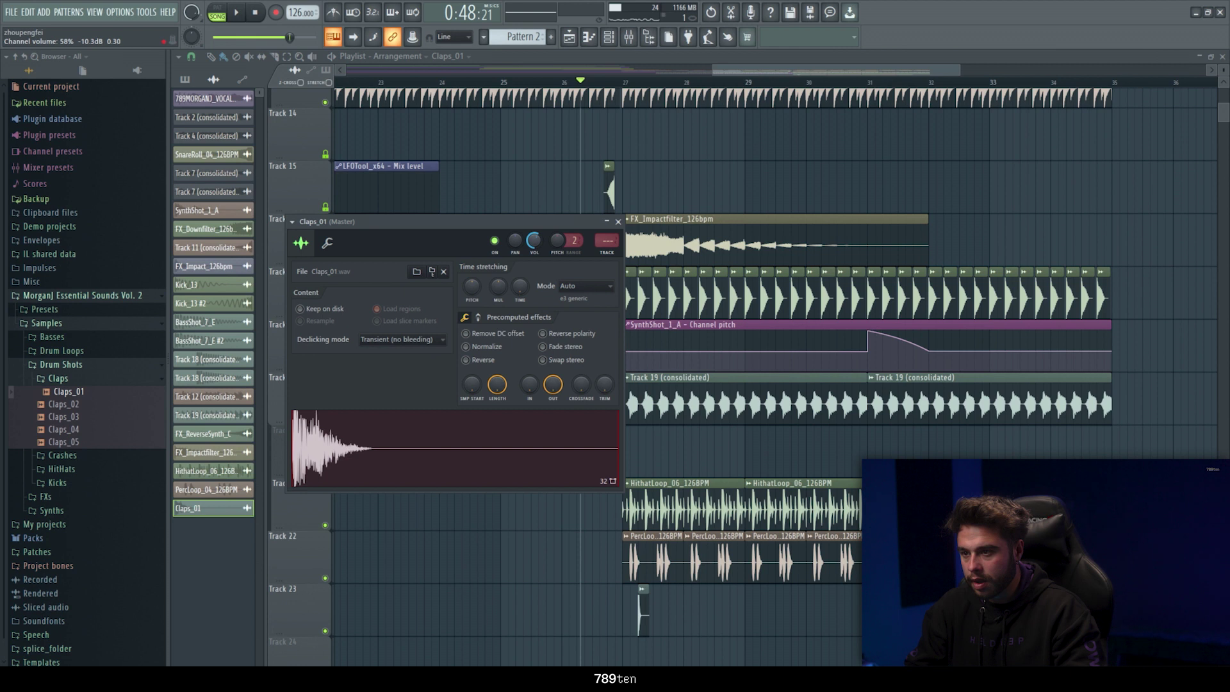
pyautogui.press('space')
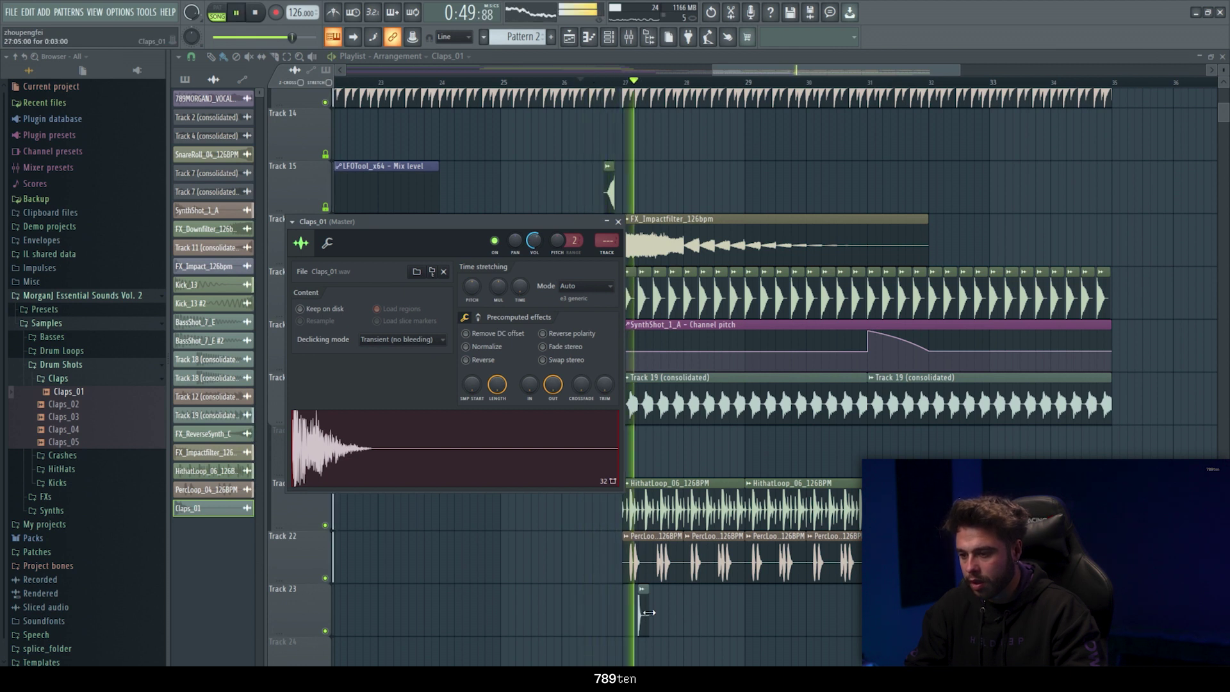
pyautogui.press('space')
# Repeat the Claps_01 clip every two beats along Track 23 and play back the section
pyautogui.moveTo(648, 613); pyautogui.dragTo(861, 611)
pyautogui.press('space')
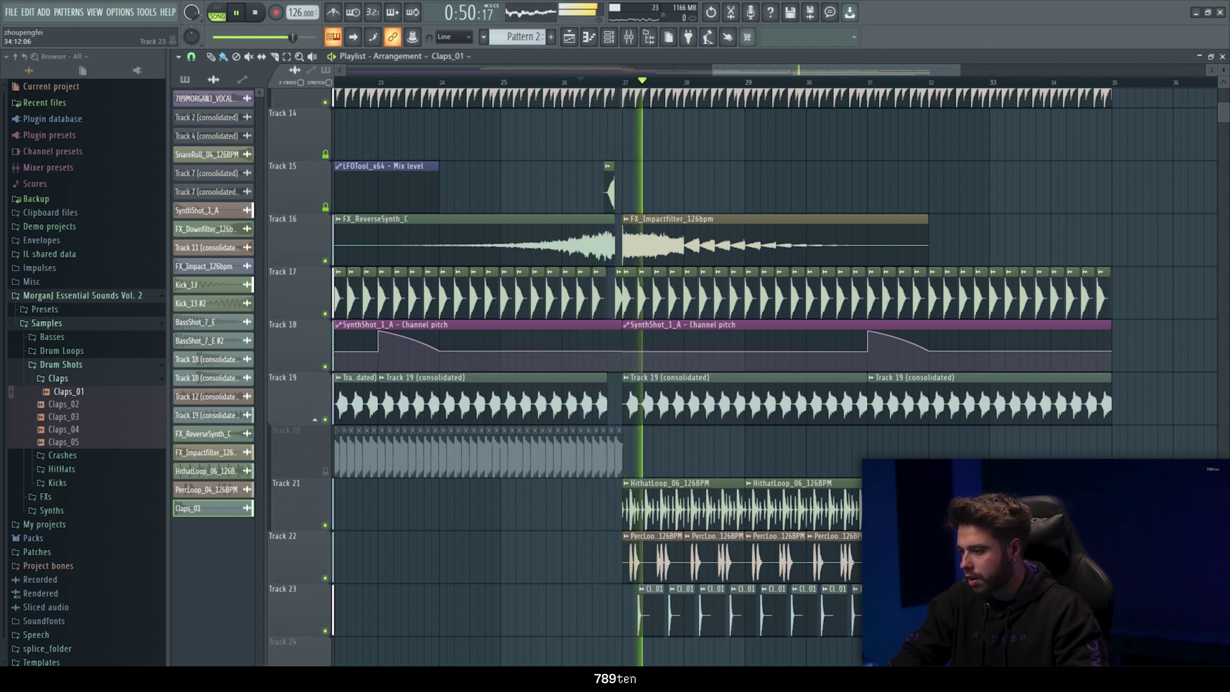
pyautogui.click(897, 557)
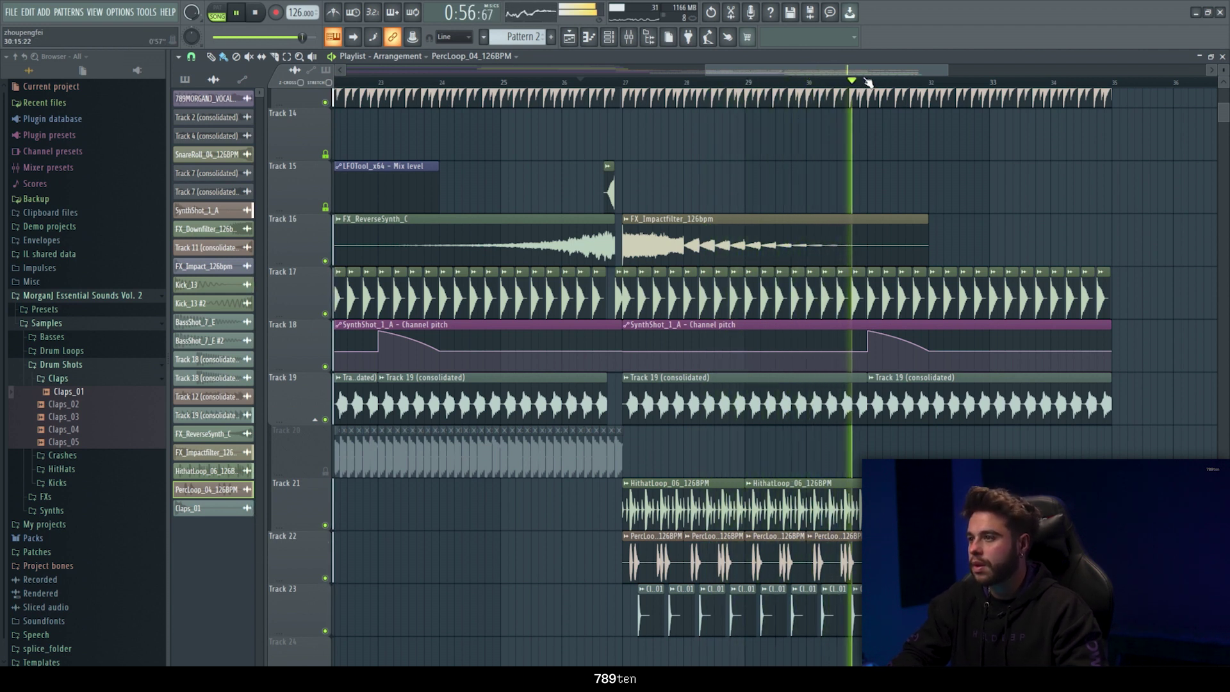
# Change the playlist snap resolution and place a copy of the Claps_01 clip on Track 24 late in bar 30
pyautogui.press('space')
pyautogui.scroll(2, 874, 86)
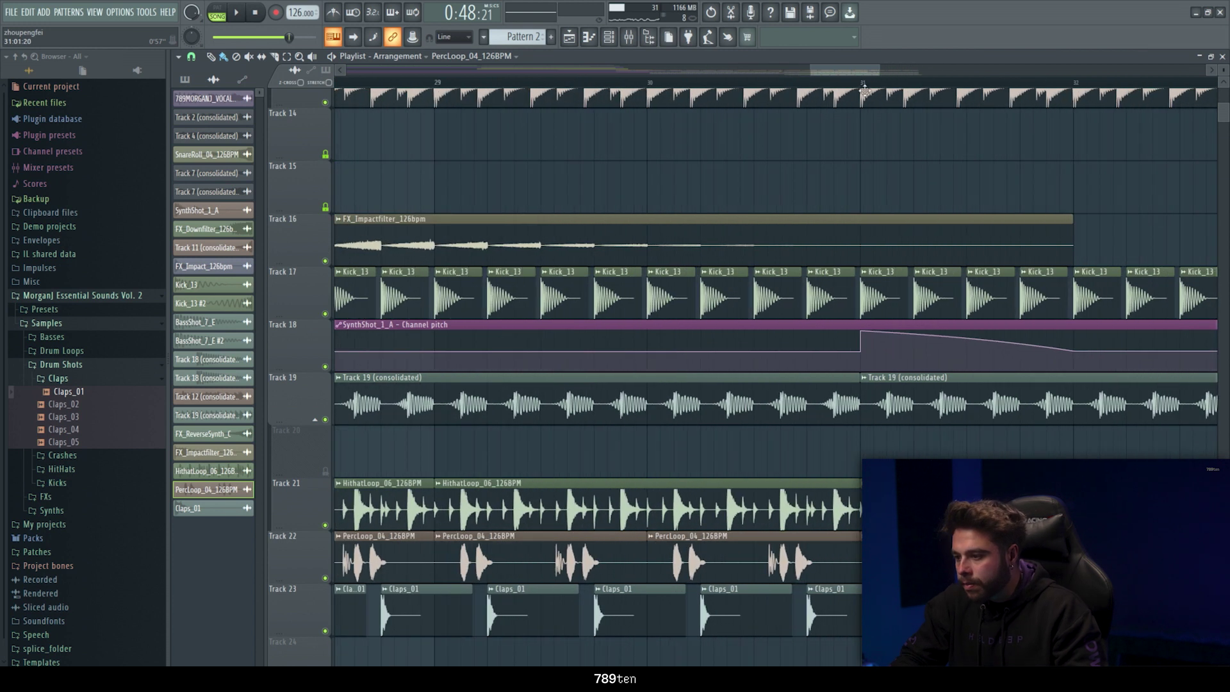
pyautogui.scroll(2, 874, 86)
pyautogui.scroll(-4, 777, 241)
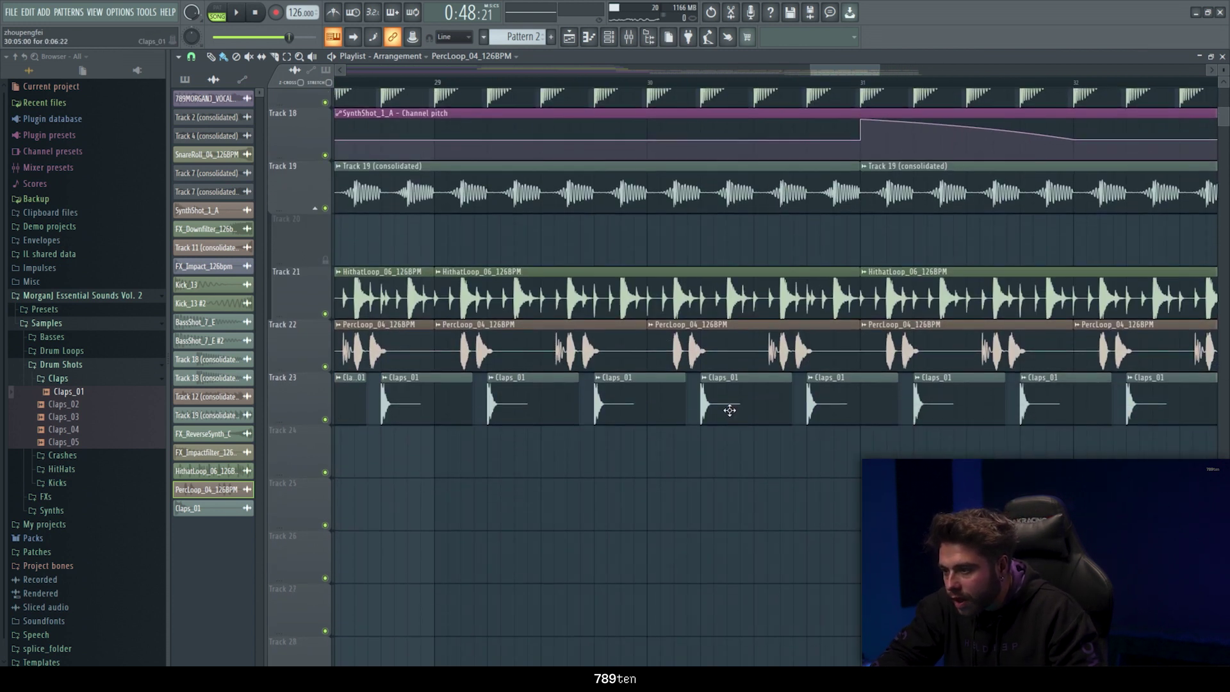
pyautogui.click(190, 58)
pyautogui.click(215, 152)
pyautogui.moveTo(741, 413); pyautogui.dragTo(802, 471)
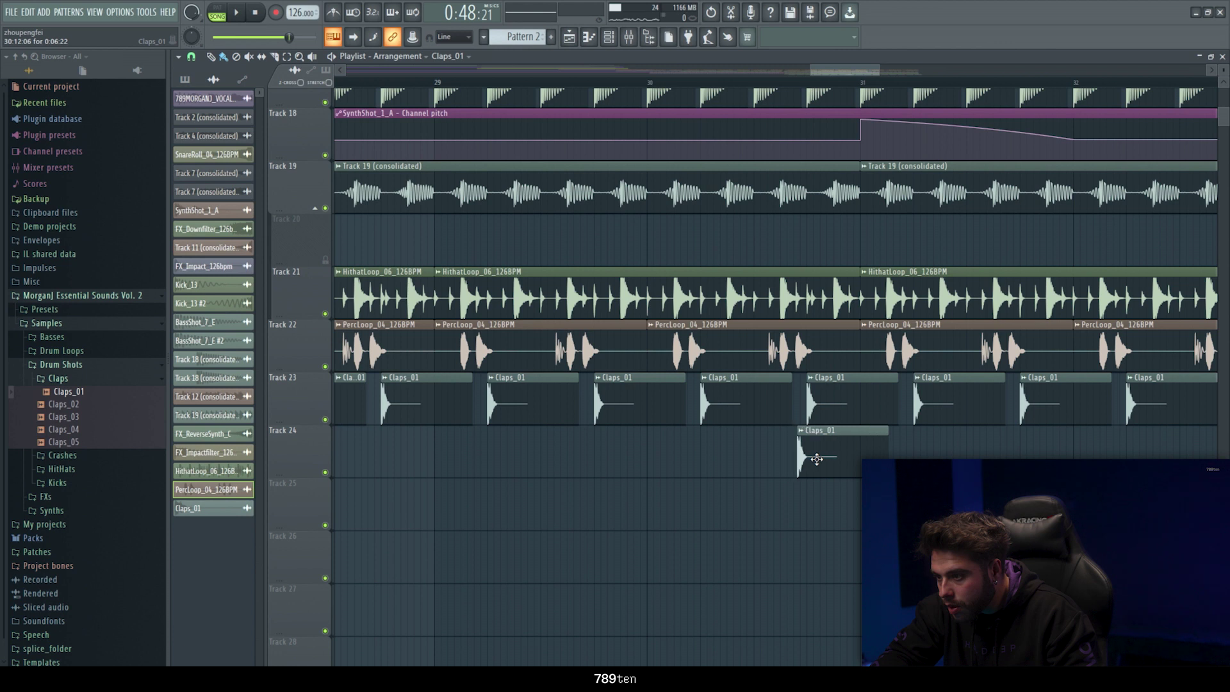
# Add a second Claps_01 clip after the first one on Track 24 and audition the pair in playback
pyautogui.press('space')
pyautogui.moveTo(859, 502); pyautogui.dragTo(846, 519)
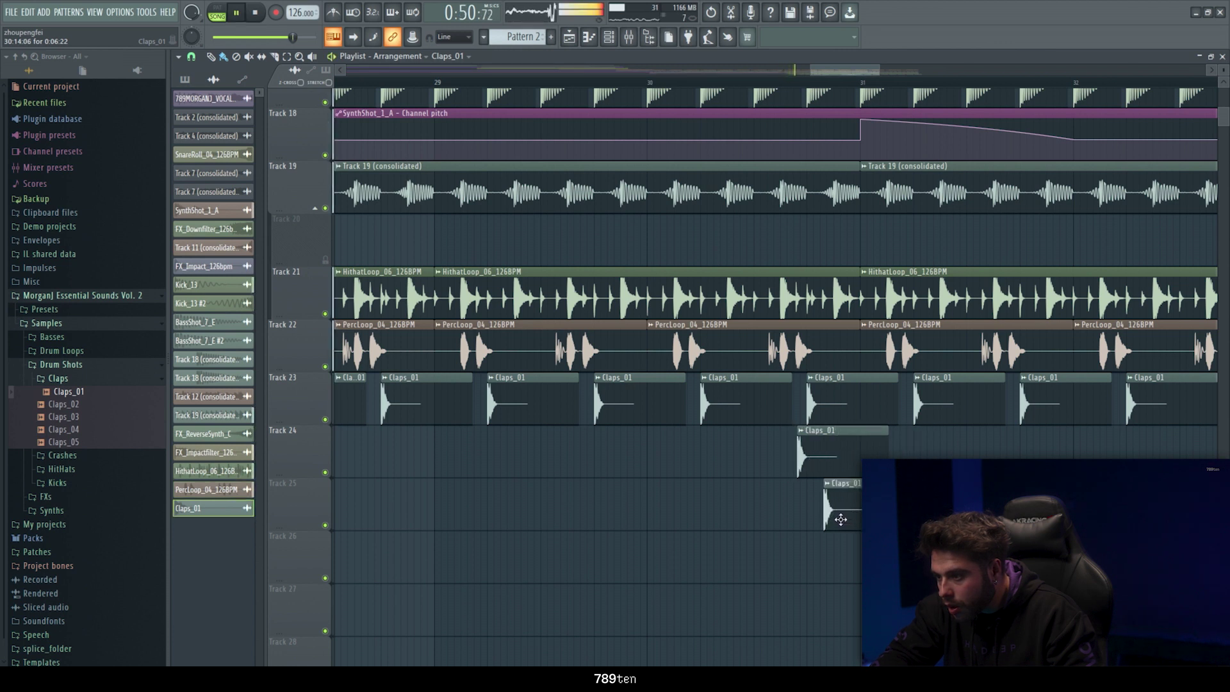
pyautogui.moveTo(838, 466); pyautogui.dragTo(837, 441)
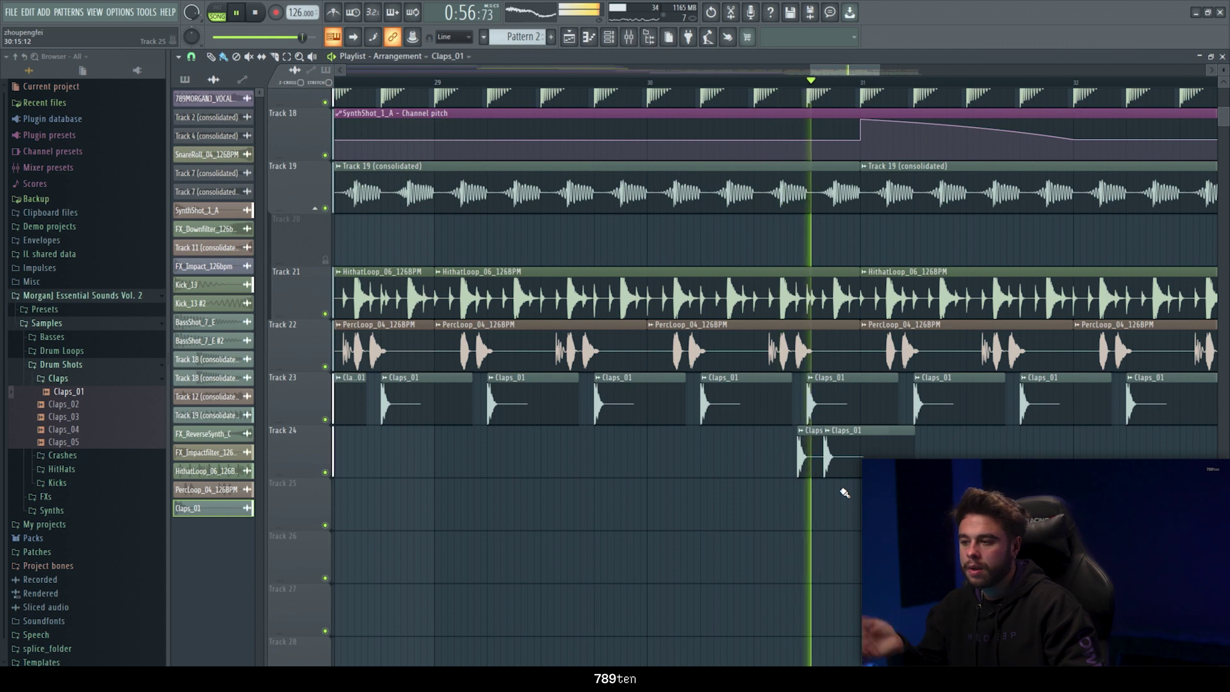
pyautogui.press('space')
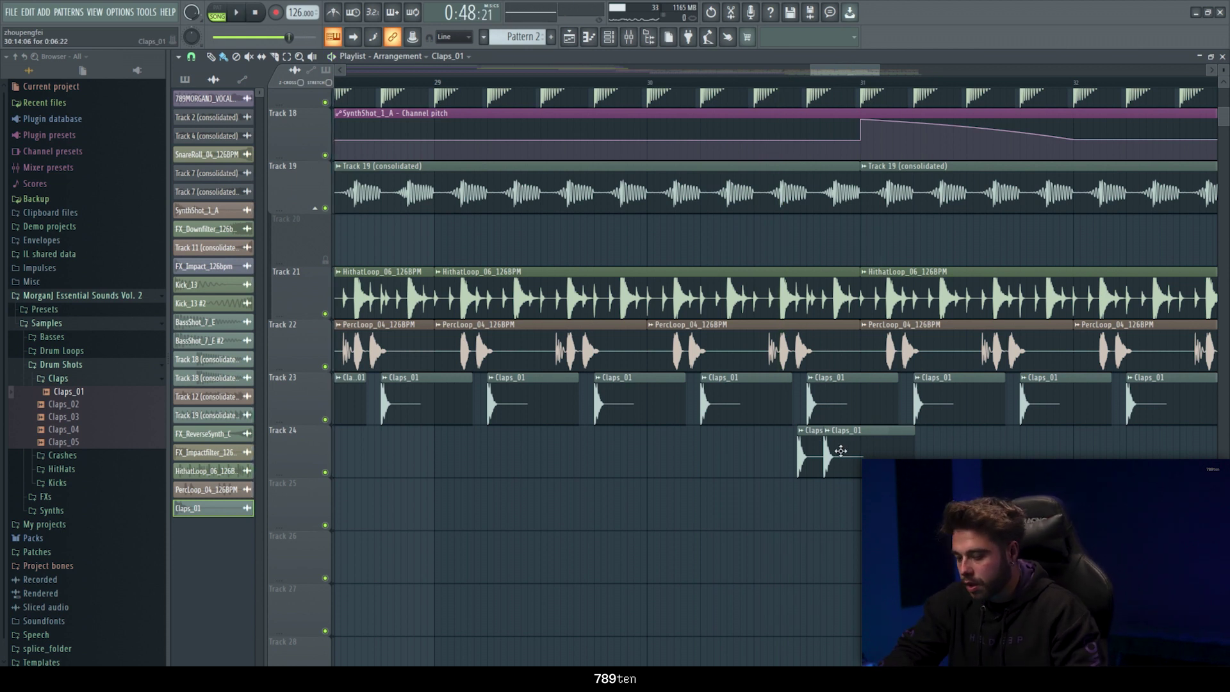
# Build the Track 24 claps into a five-hit fill with tighter spacing towards bar 31, and audition it
pyautogui.click(874, 450)
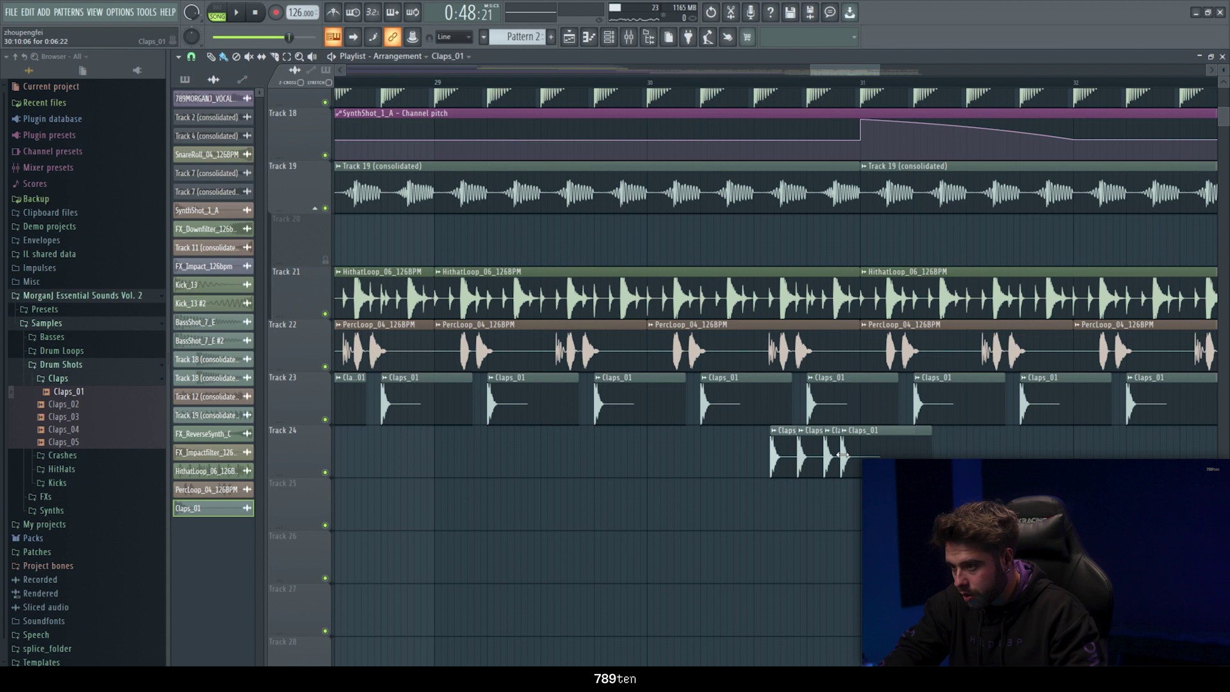
pyautogui.doubleClick(798, 446)
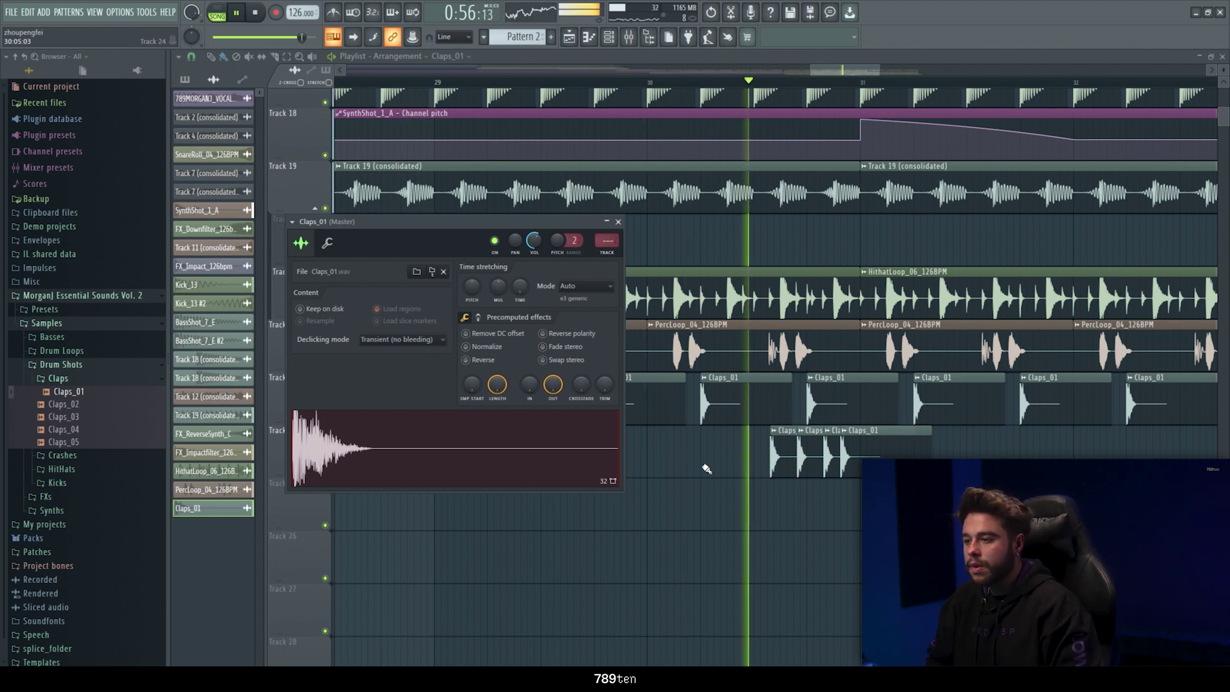
pyautogui.press('space')
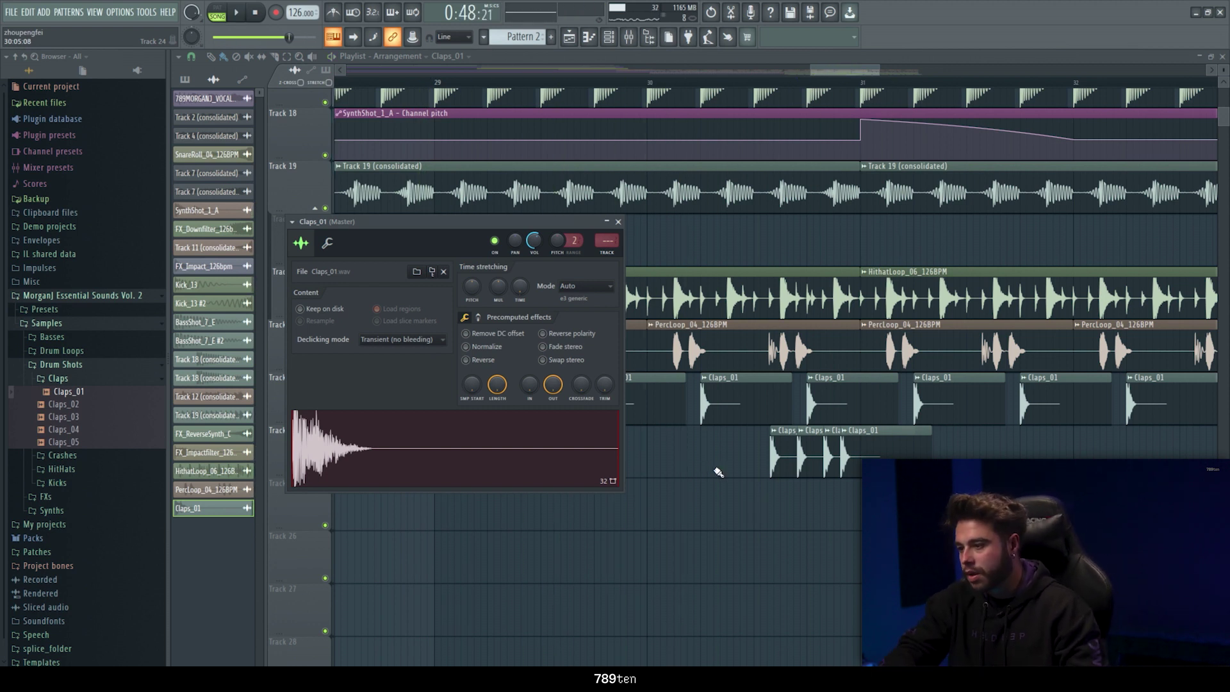
pyautogui.press('Escape')
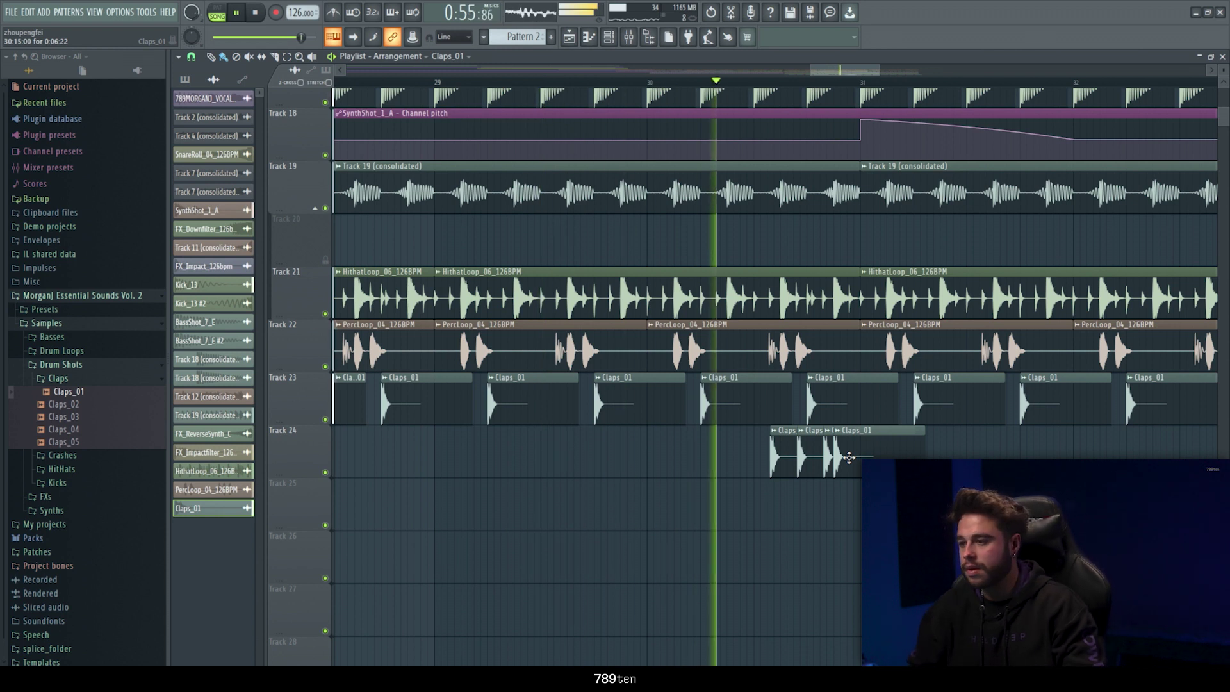
pyautogui.press('space')
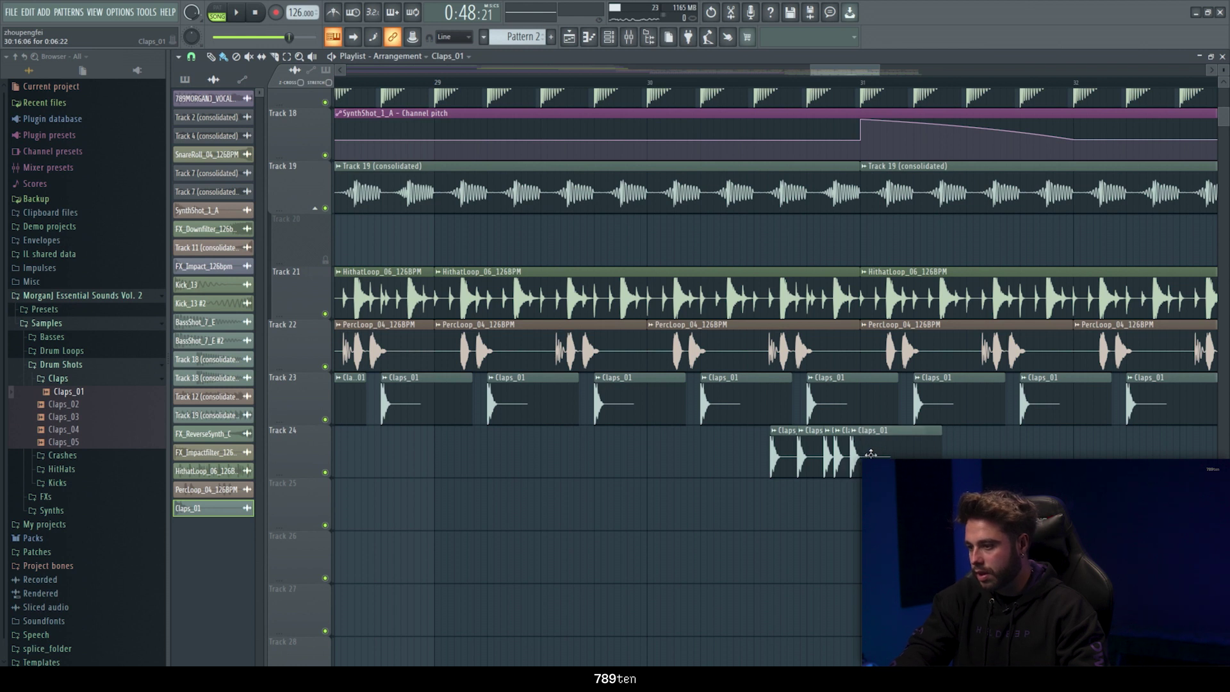
# Select bar 30, consolidate the Track 24 claps into one audio clip, and play it back
pyautogui.moveTo(650, 85); pyautogui.dragTo(867, 103)
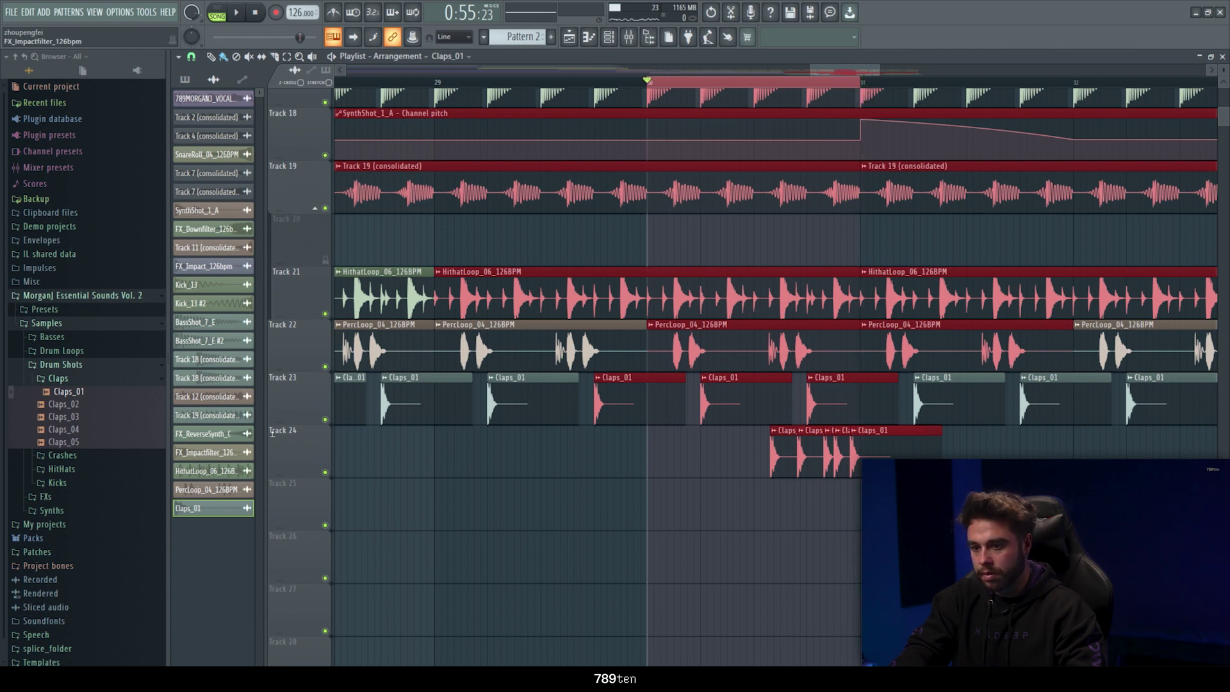
pyautogui.rightClick(308, 446)
pyautogui.click(423, 573)
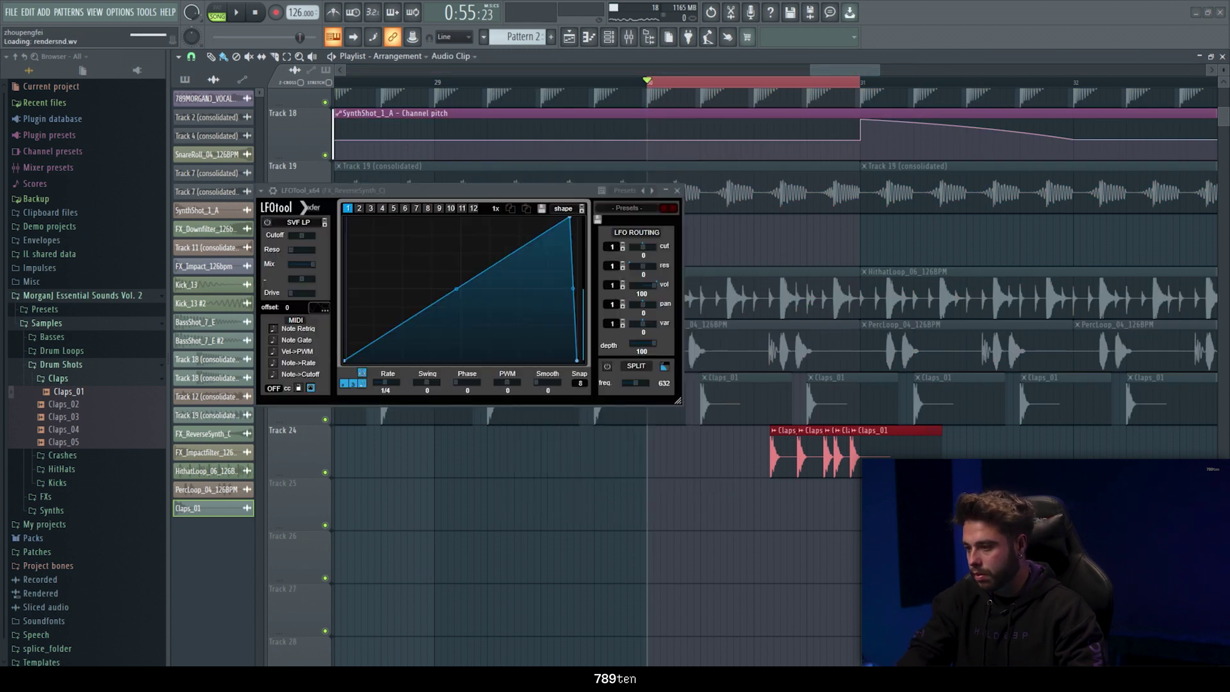
pyautogui.press('Escape')
pyautogui.press('space')
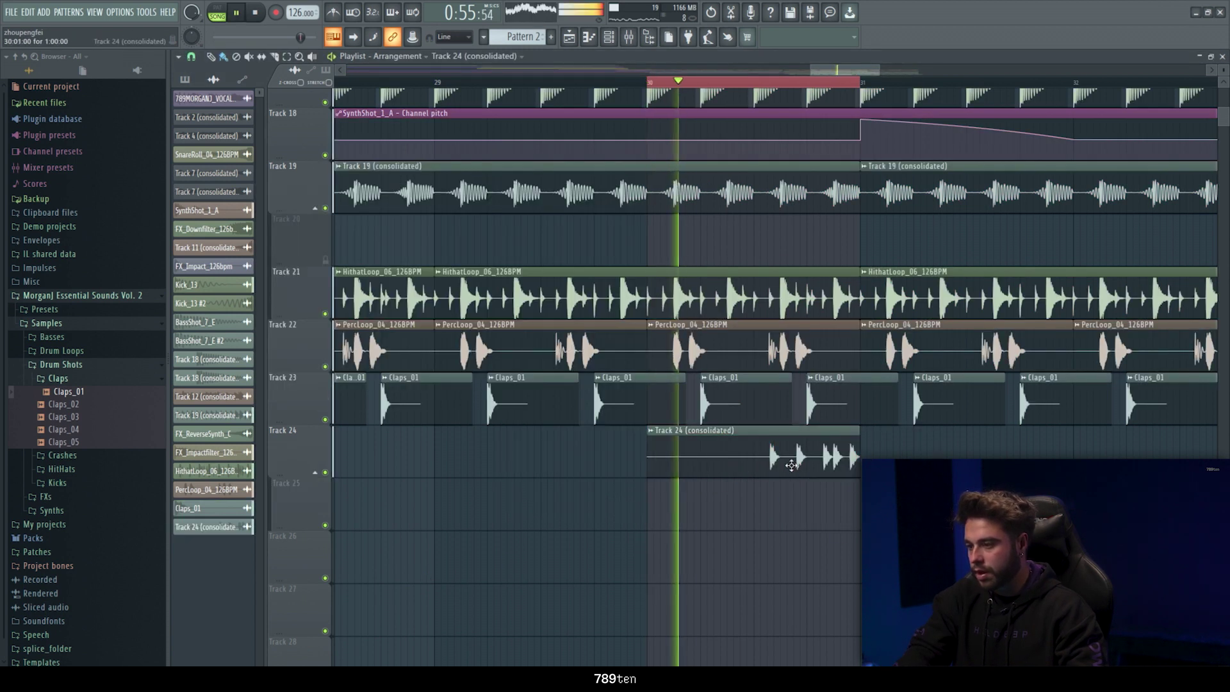
# Set the consolidated Track 24 clap fill's channel volume to 63% (-9.1 dB), pitch it up 200 cents, and audition it
pyautogui.click(205, 527)
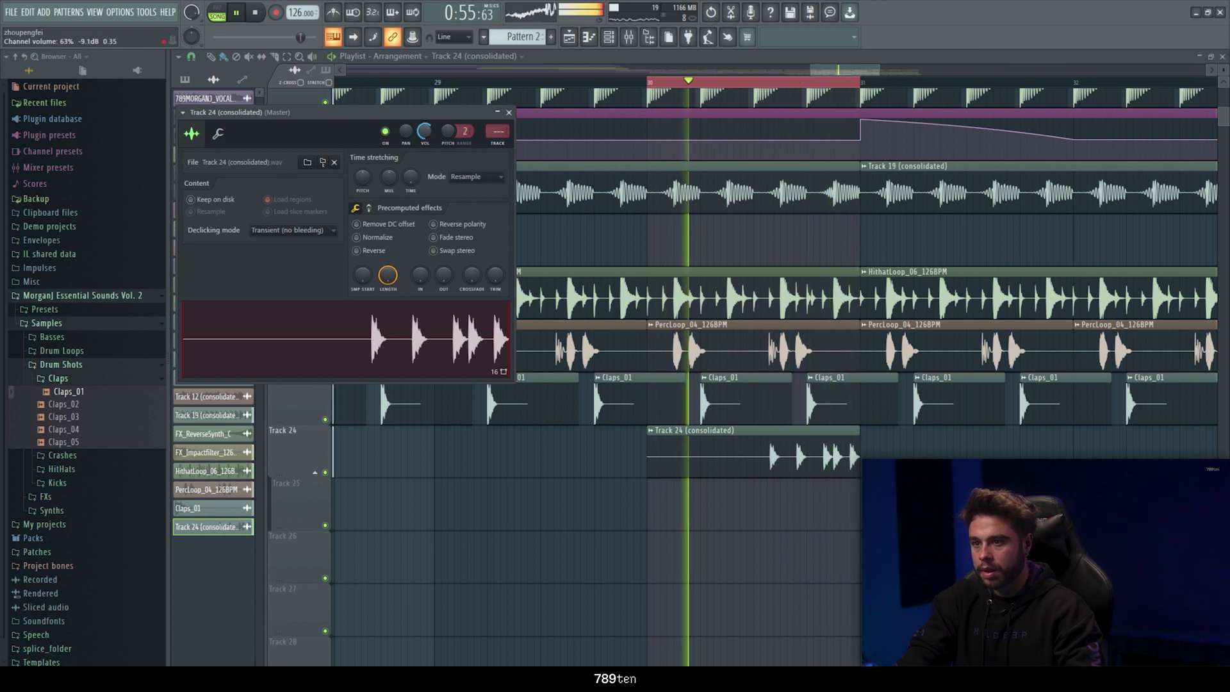
pyautogui.press('space')
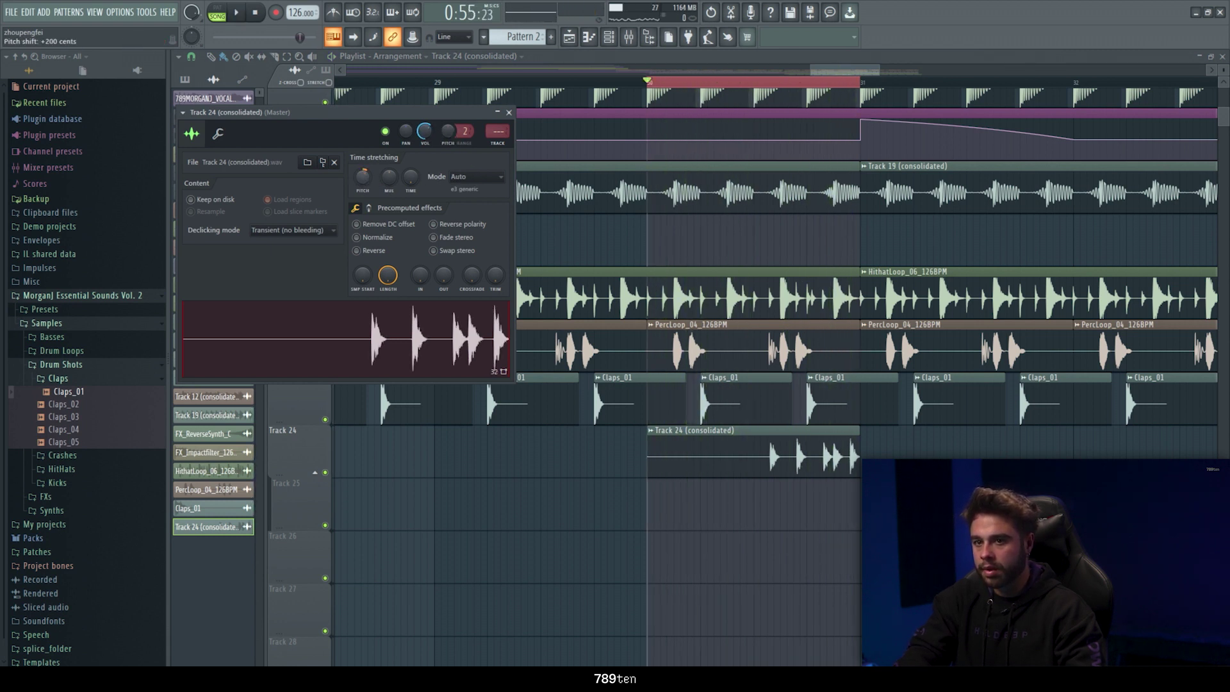
pyautogui.press('space')
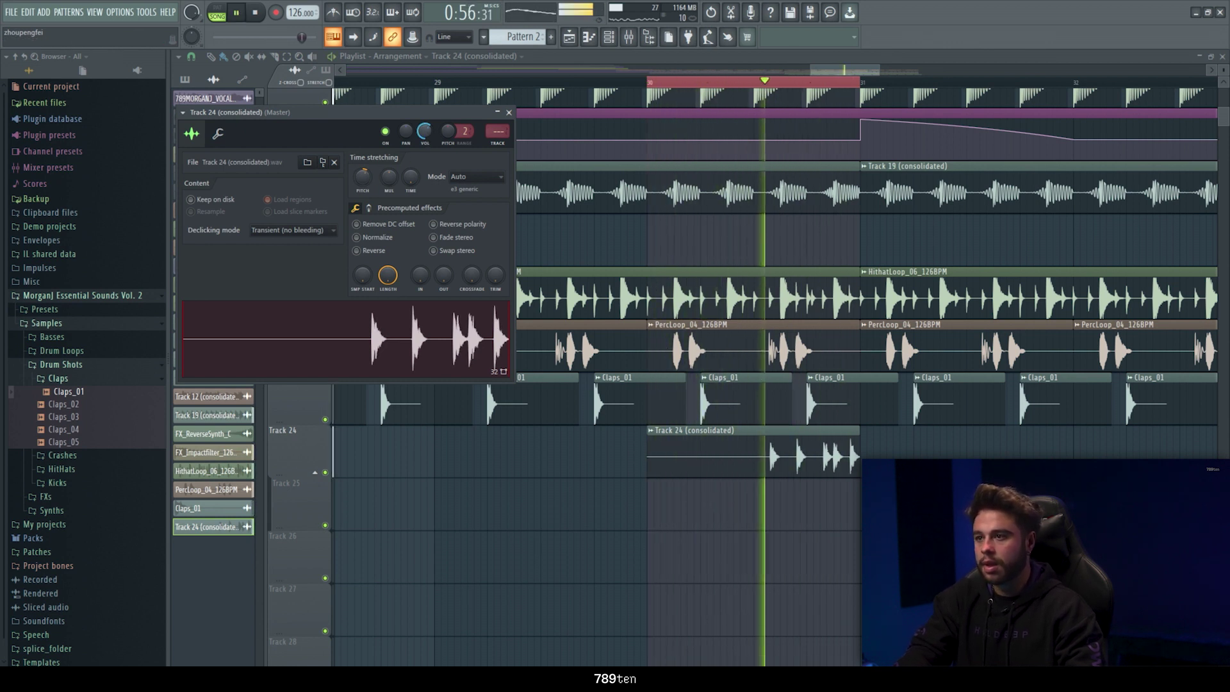
pyautogui.press('Escape')
pyautogui.press('space')
# Play the arrangement from just before bar 16 through the drop and review all the tracks
pyautogui.click(682, 88)
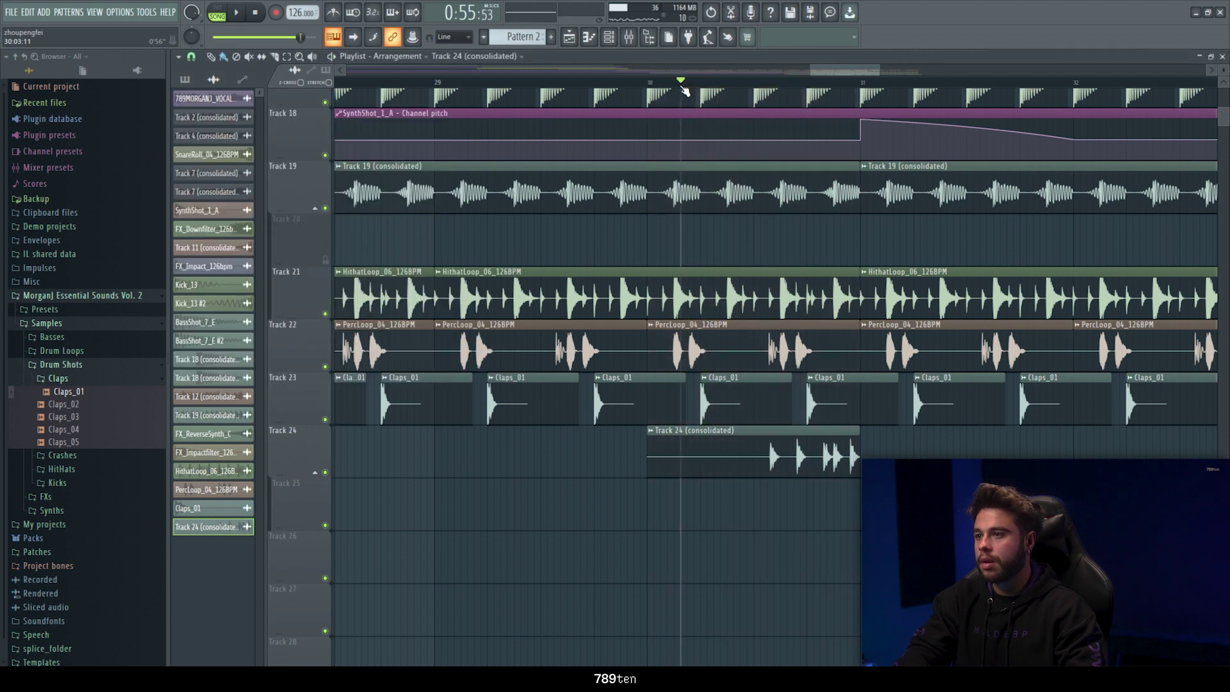
pyautogui.scroll(-6, 684, 91)
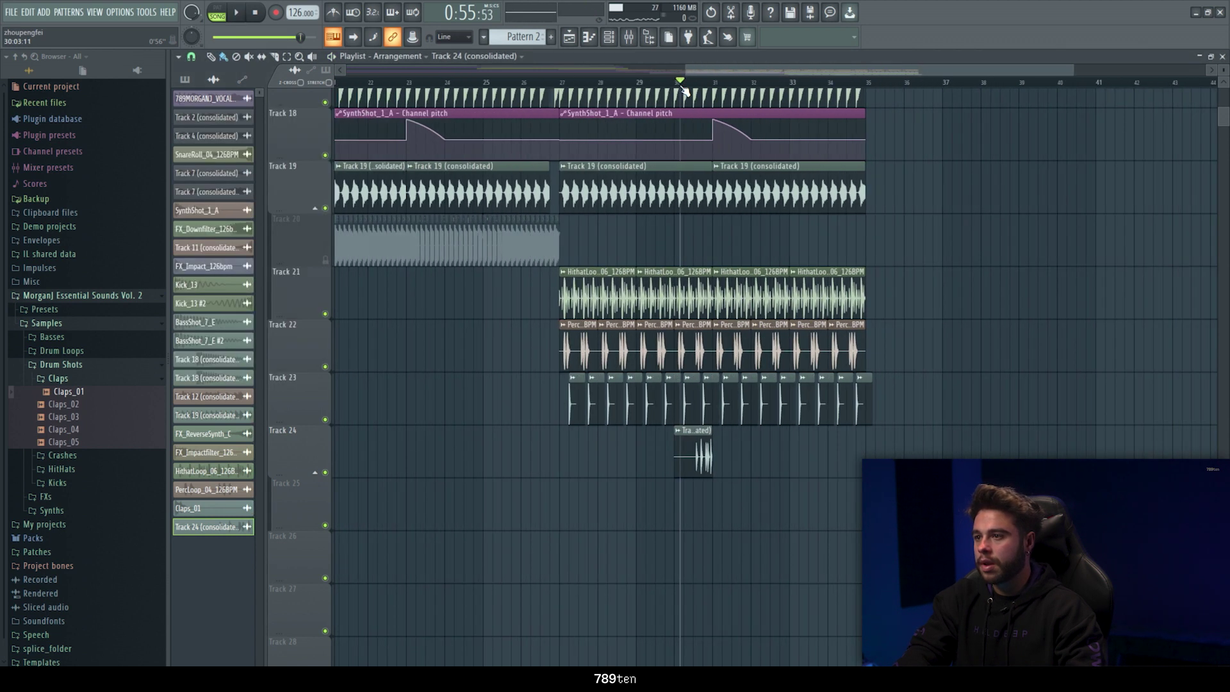
pyautogui.hscroll(-5, 707, 75)
pyautogui.scroll(4, 461, 113)
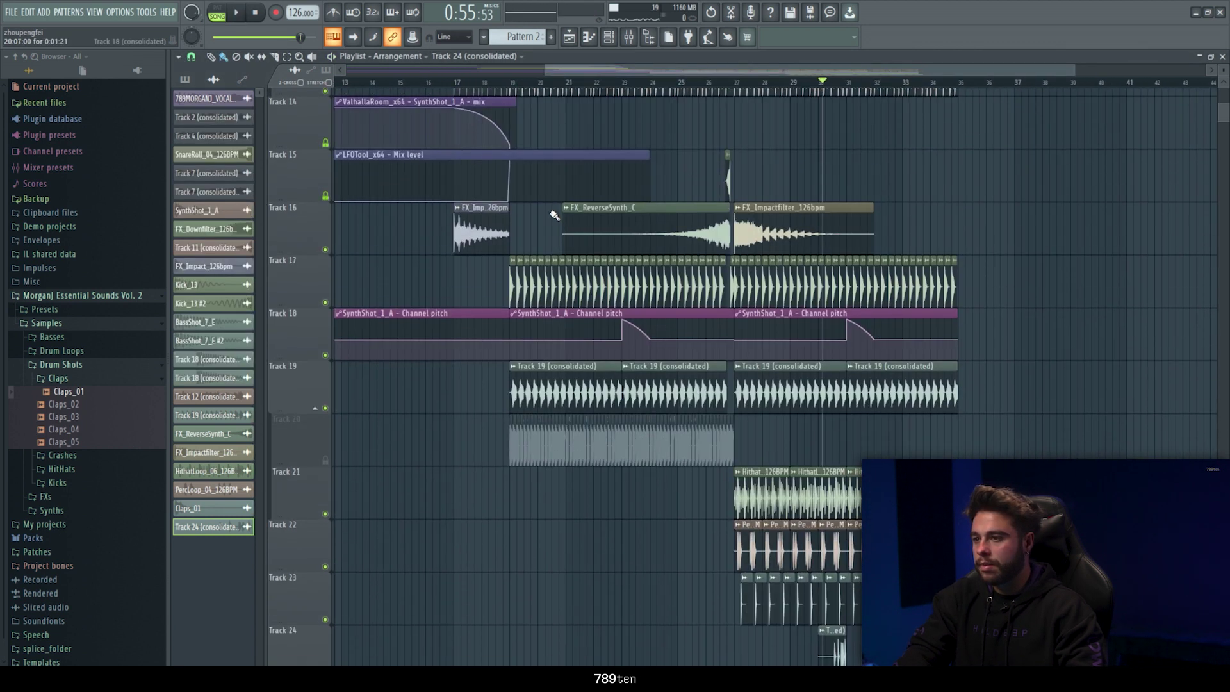
pyautogui.click(422, 90)
pyautogui.press('space')
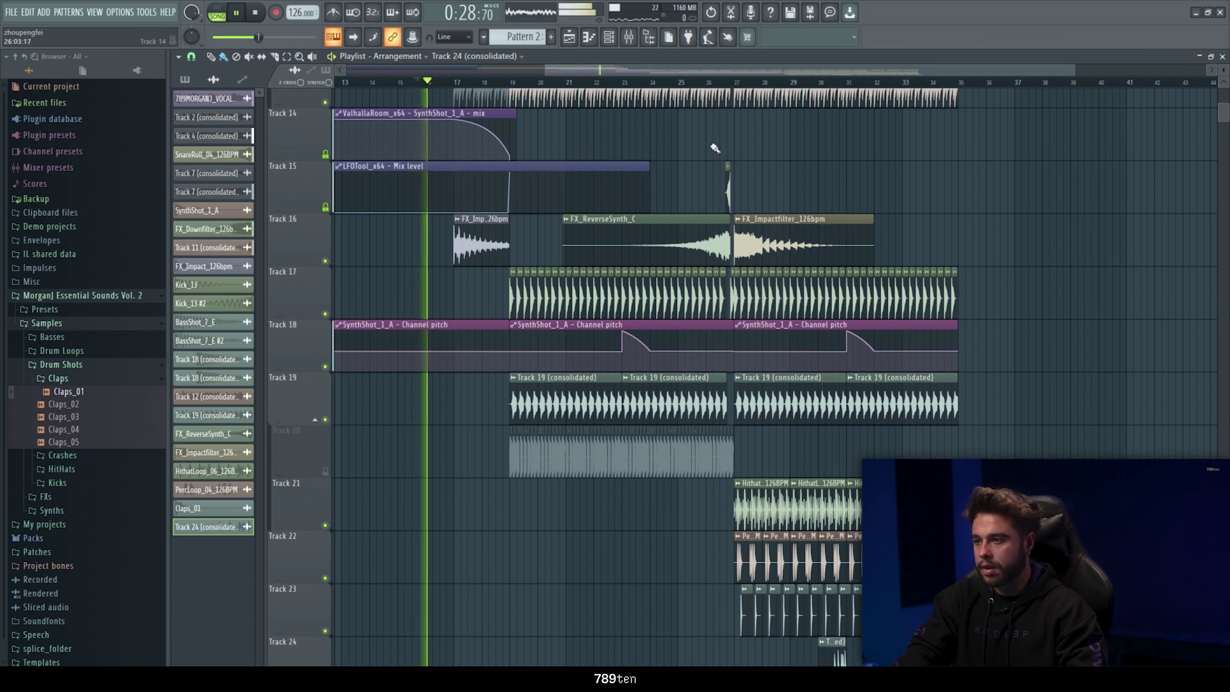
pyautogui.scroll(10, 719, 151)
pyautogui.scroll(3, 715, 148)
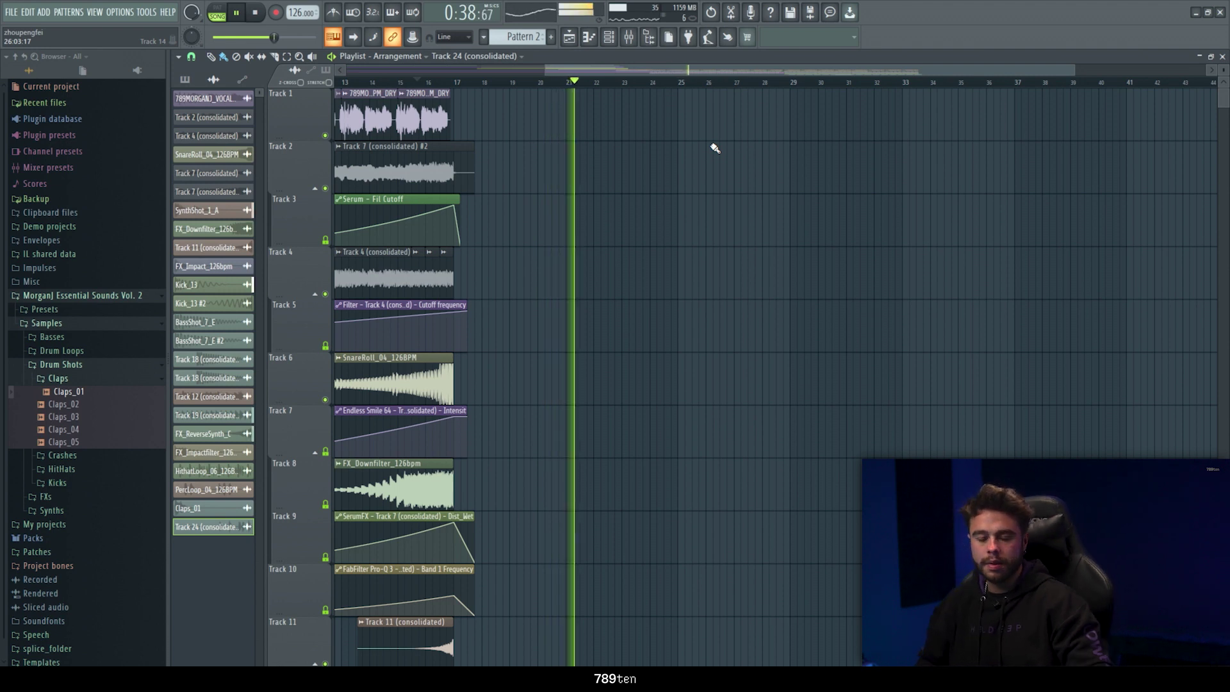
pyautogui.scroll(-8, 716, 154)
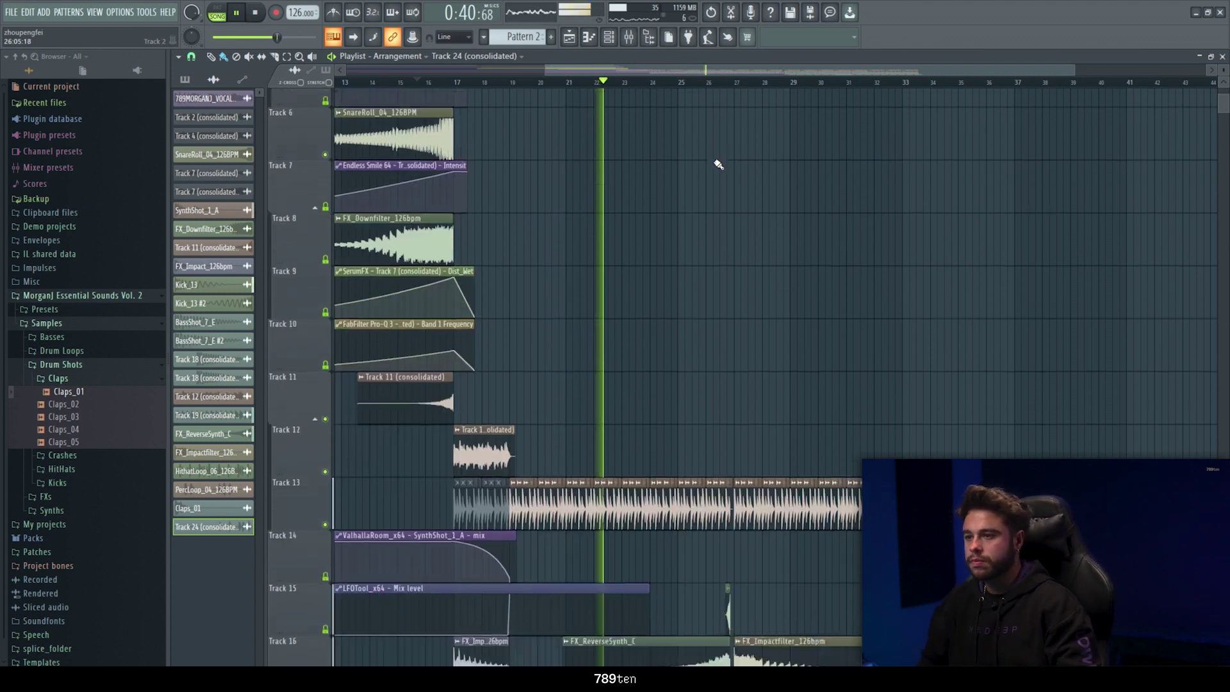
pyautogui.scroll(4, 717, 163)
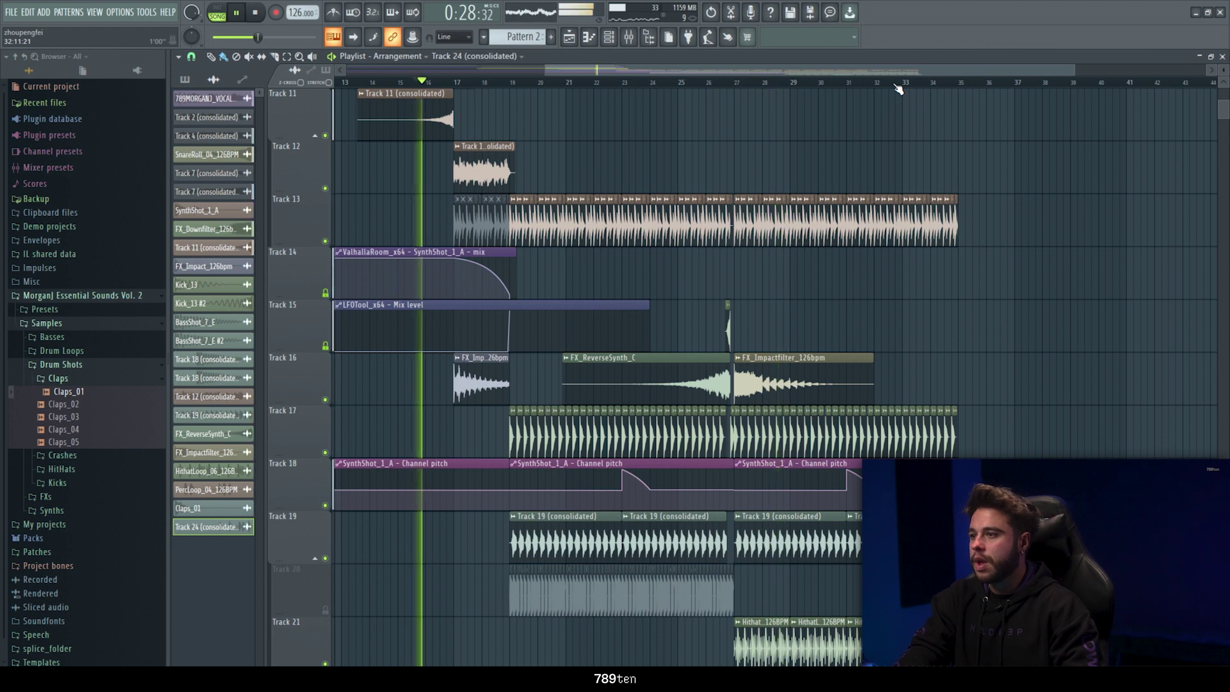
pyautogui.press('space')
# Copy the second vocal clip on Track 1 into the second half of the drop, starting at bar 29
pyautogui.scroll(9, 751, 195)
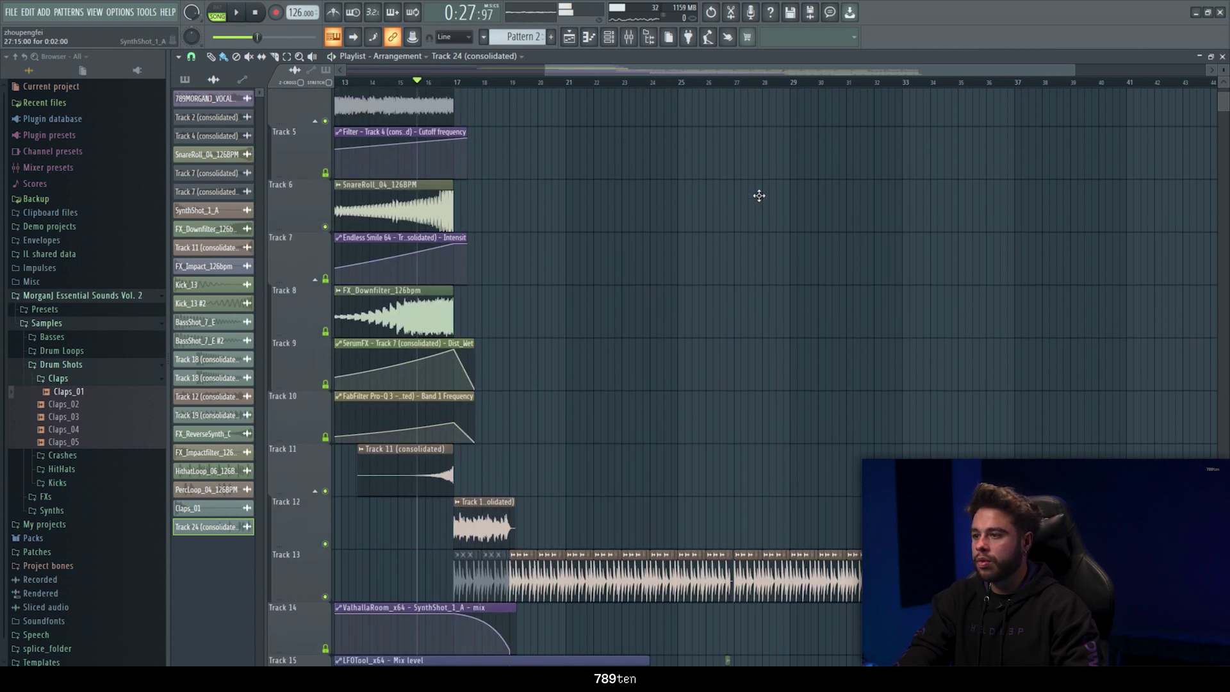
pyautogui.scroll(1, 751, 195)
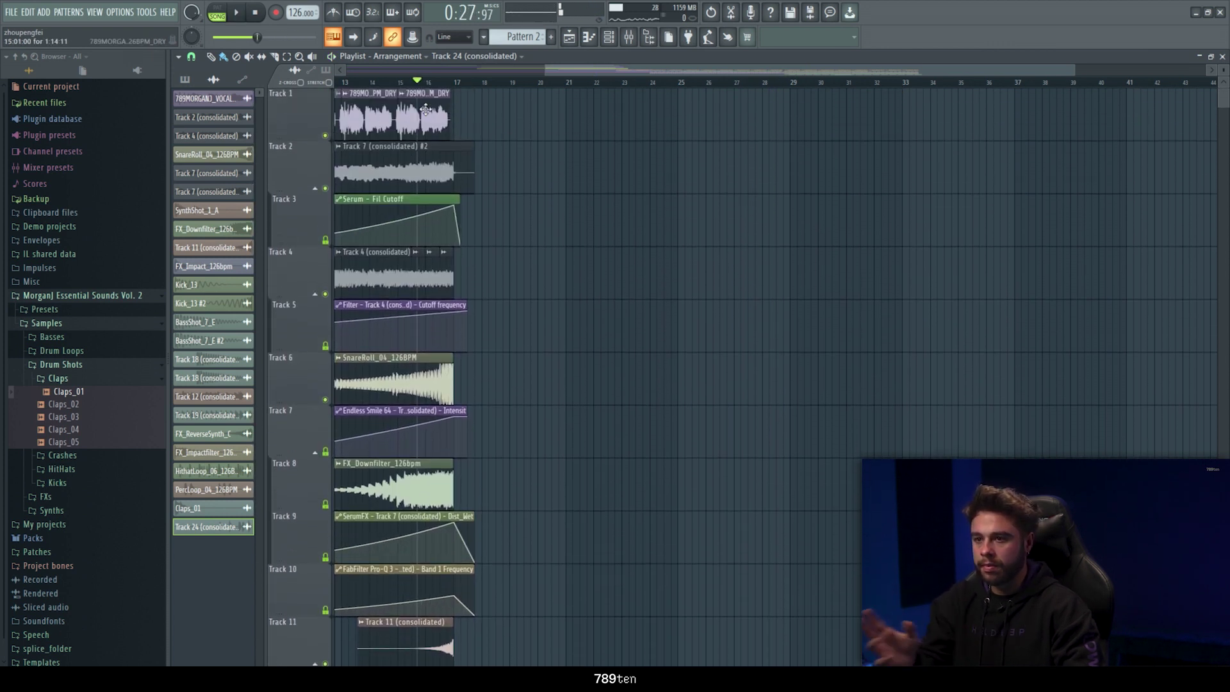
pyautogui.moveTo(423, 109); pyautogui.dragTo(759, 117)
pyautogui.scroll(-6, 758, 122)
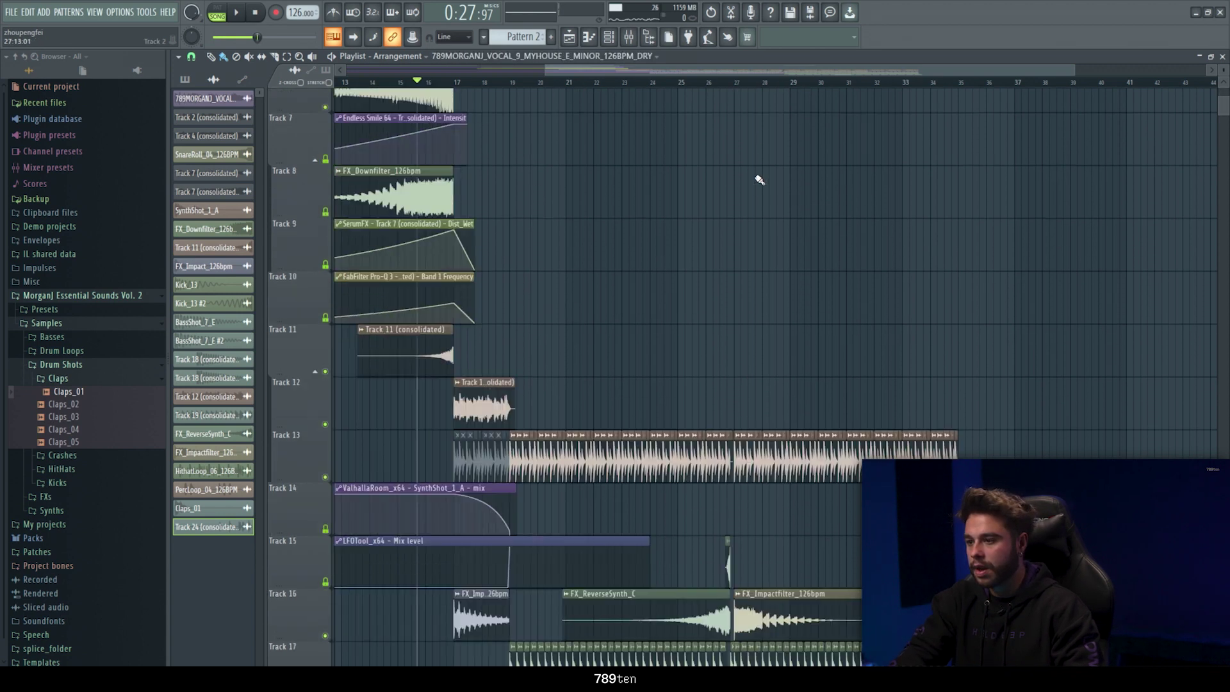
pyautogui.scroll(6, 756, 167)
pyautogui.moveTo(741, 139); pyautogui.dragTo(806, 117)
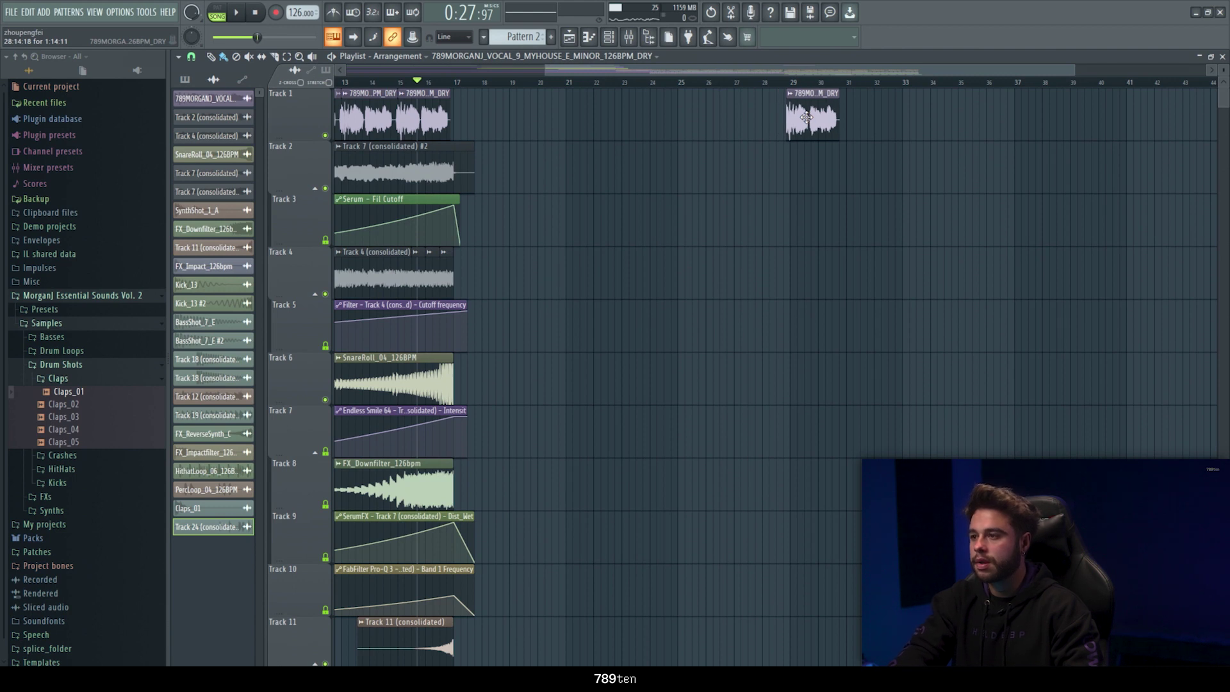
pyautogui.click(805, 117)
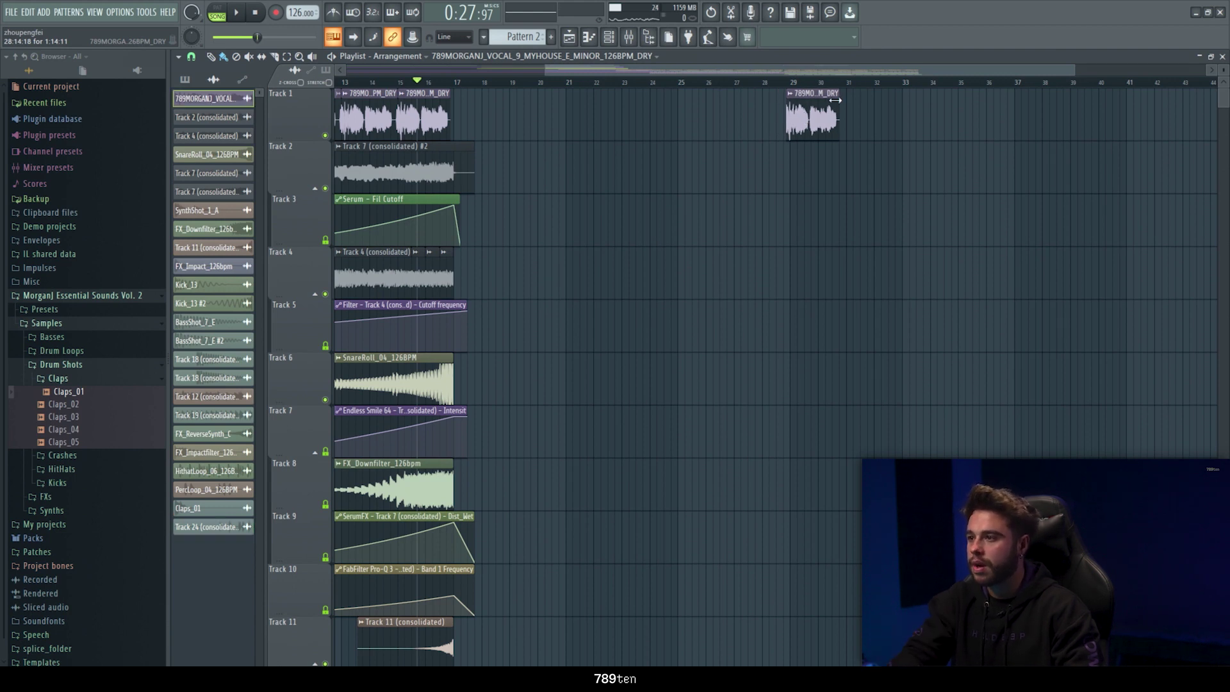
pyautogui.scroll(3, 794, 90)
pyautogui.scroll(-3, 800, 88)
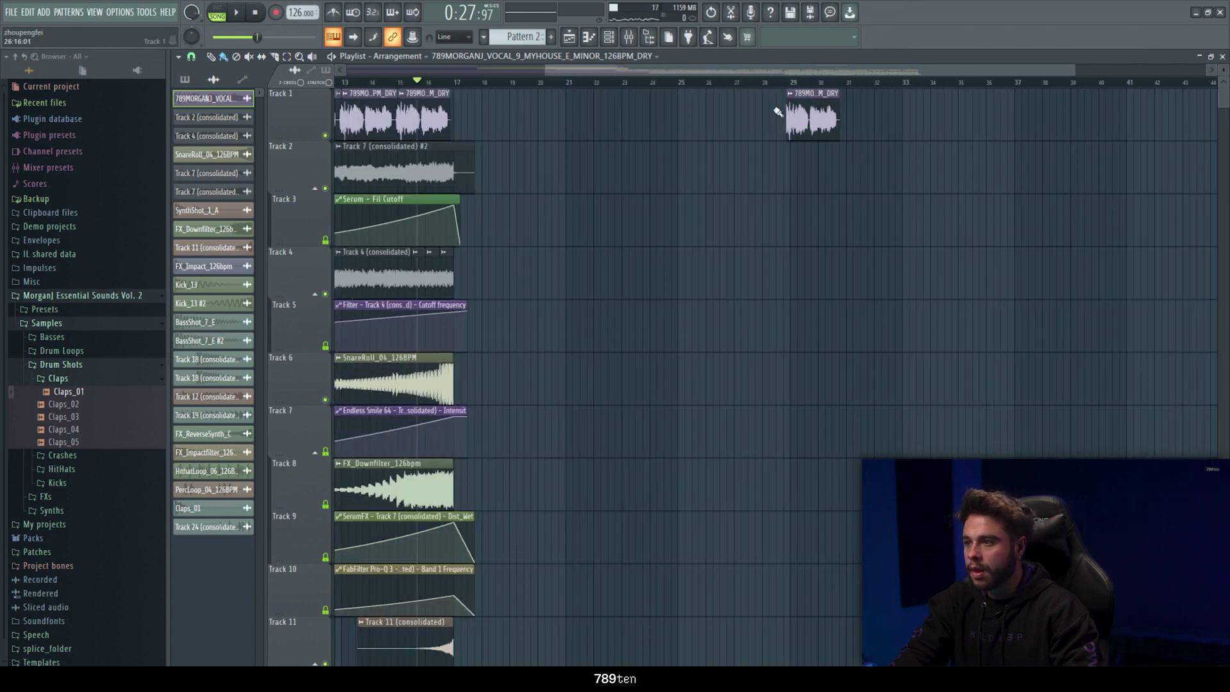
pyautogui.rightClick(793, 111)
pyautogui.click(794, 113)
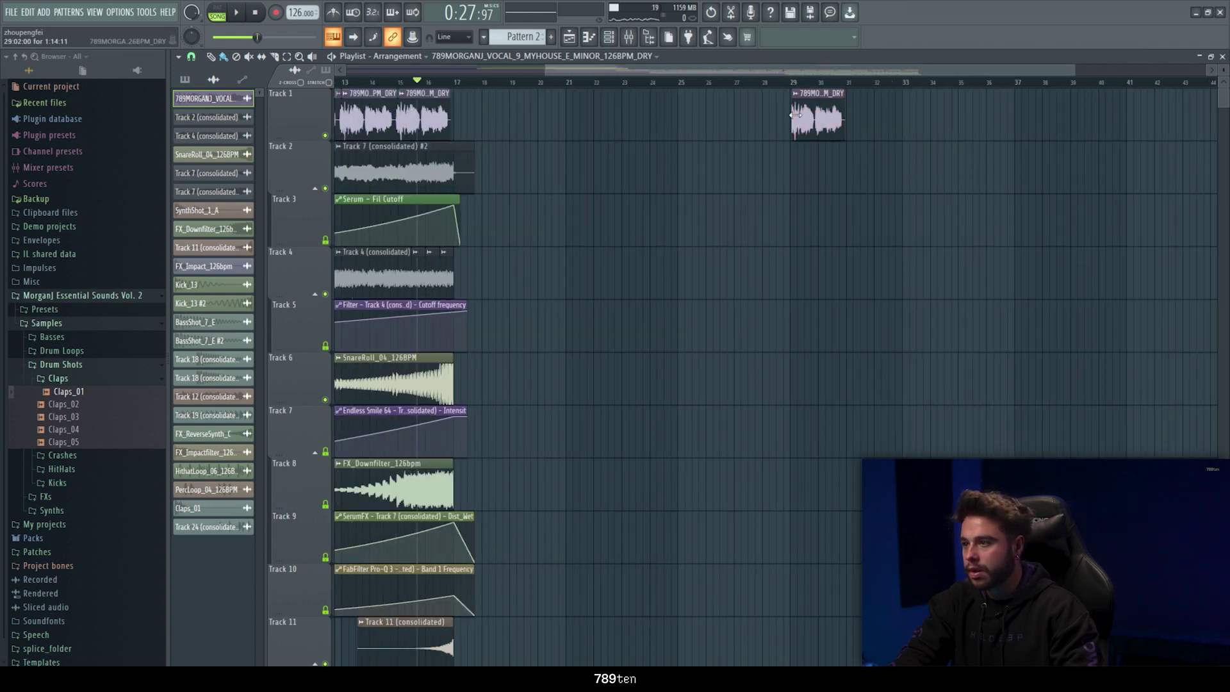
# Change the playlist snap, shift the copied vocal clip slightly earlier near bar 29, and place the playhead in bar 28
pyautogui.click(191, 57)
pyautogui.click(208, 137)
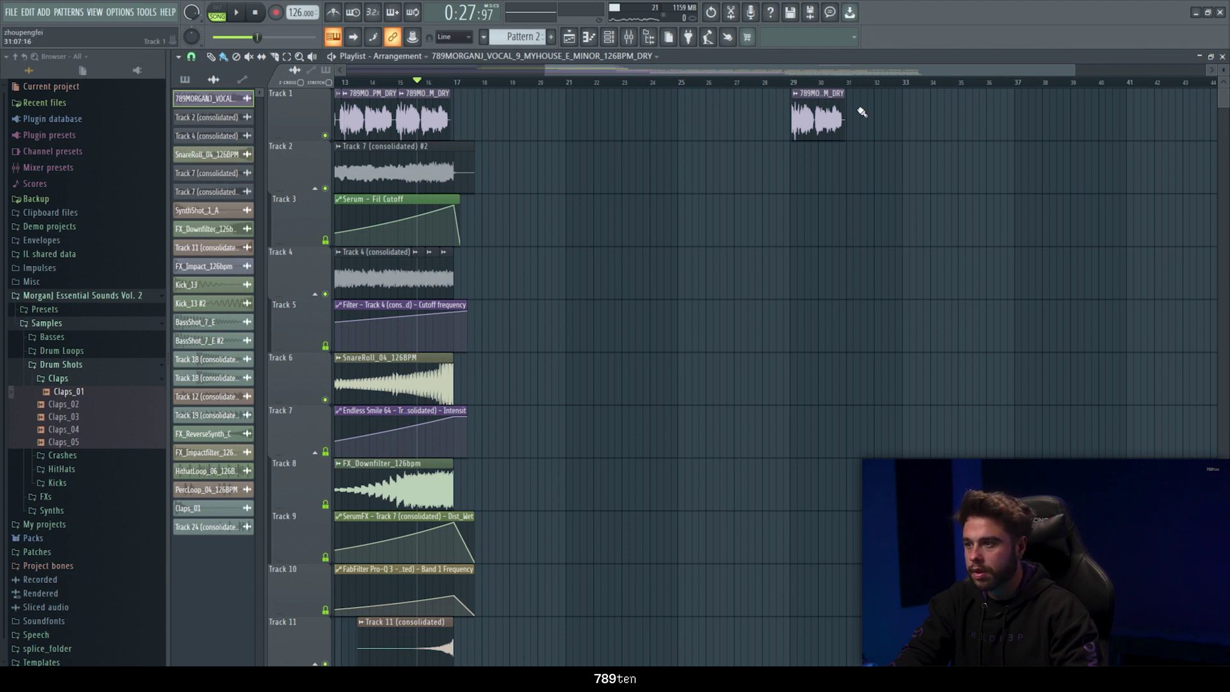
pyautogui.rightClick(818, 115)
pyautogui.click(797, 110)
pyautogui.click(780, 82)
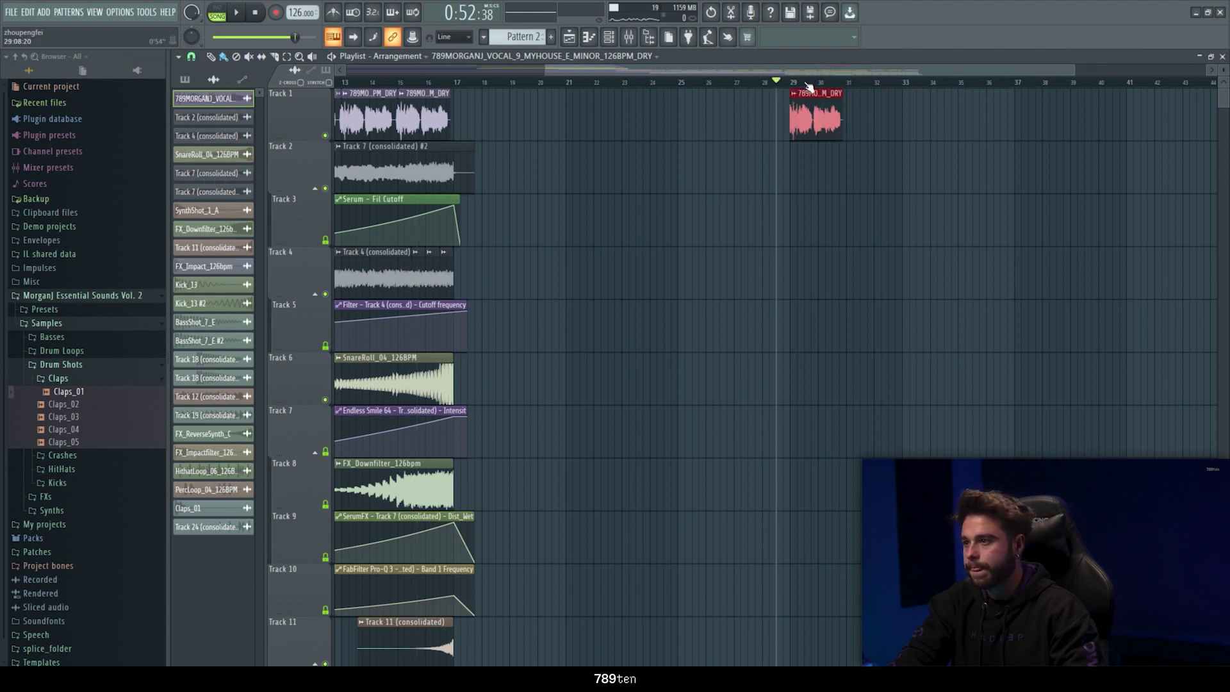
# Mute the synth shot clips on Track 13 from bar 29 up to bar 31
pyautogui.scroll(2, 810, 90)
pyautogui.scroll(-4, 812, 221)
pyautogui.scroll(-5, 812, 221)
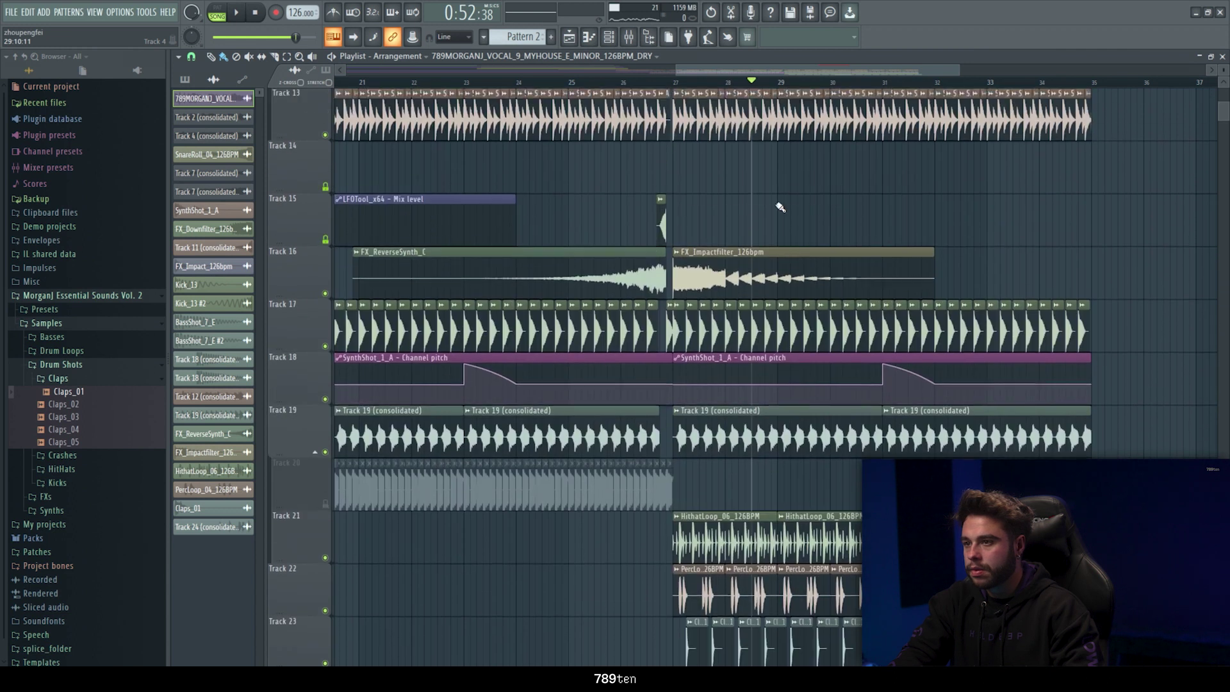
pyautogui.scroll(2, 615, 192)
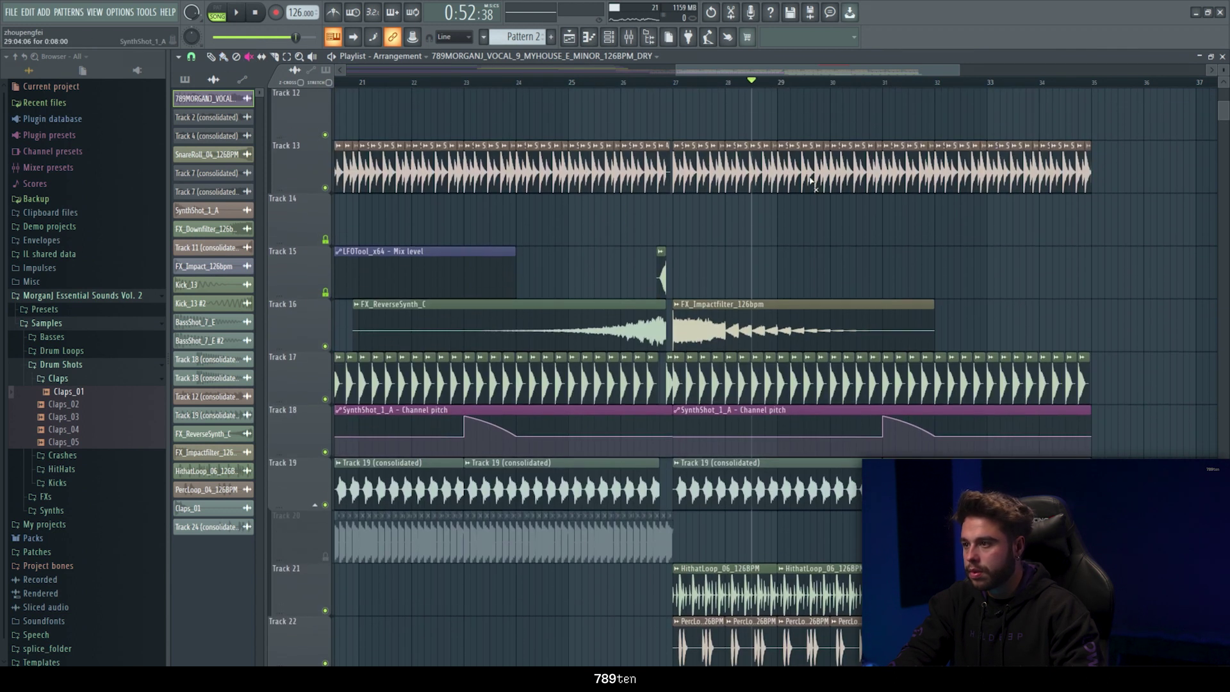
pyautogui.rightClick(820, 158)
pyautogui.click(841, 149)
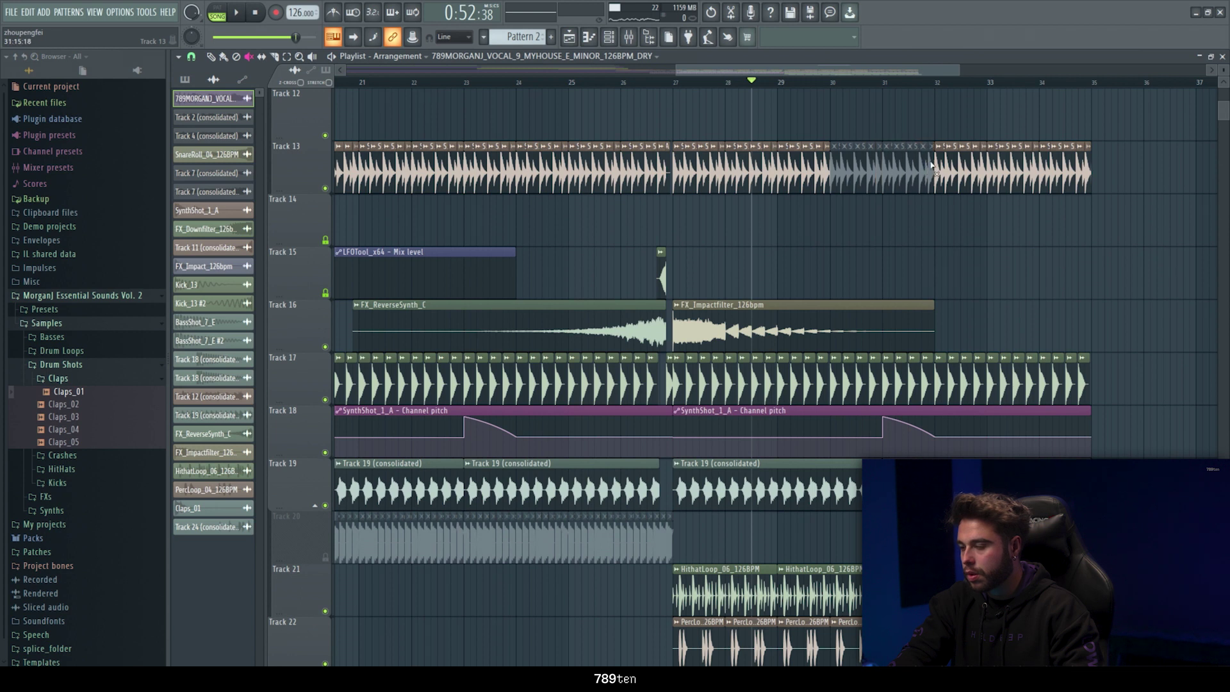
pyautogui.press('space')
pyautogui.press('space')
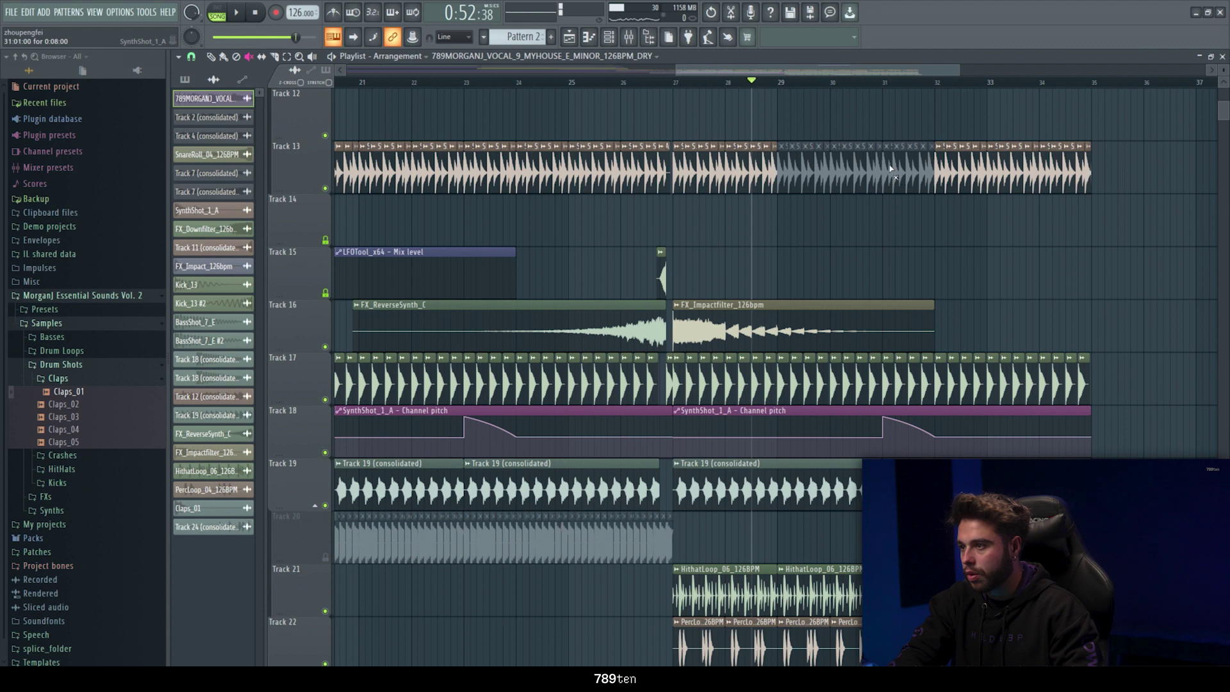
# Audition the drop from bar 28 with the vocal playing over the muted synth section
pyautogui.press('space')
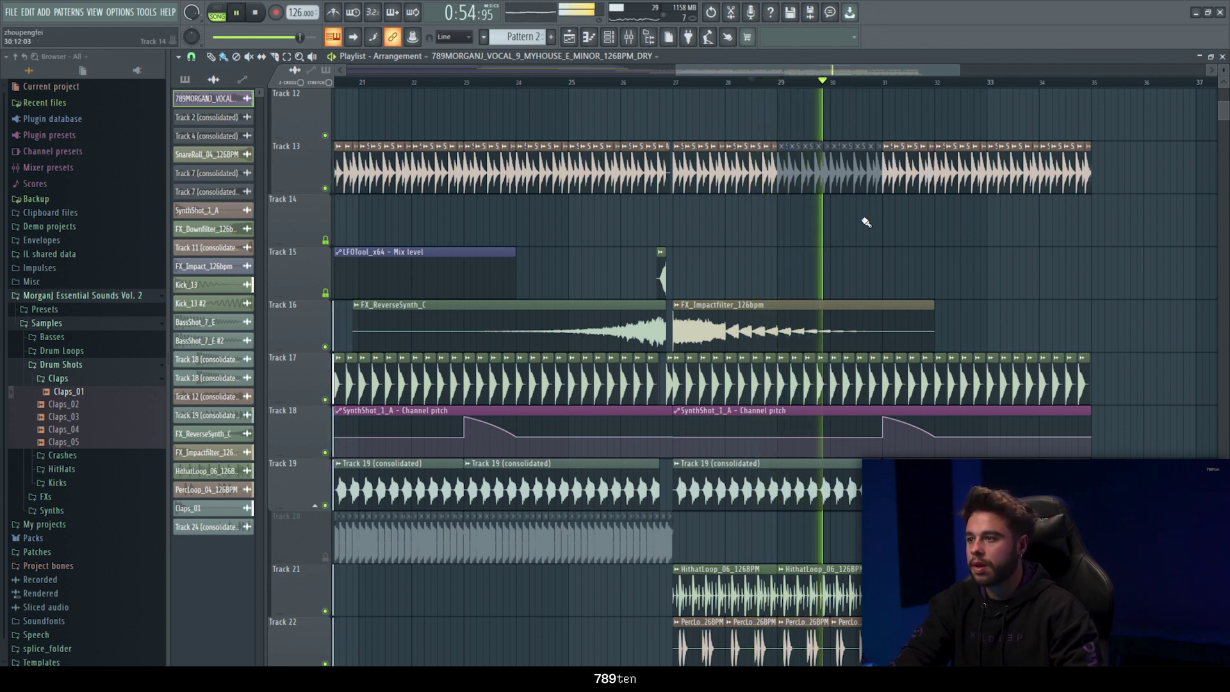
pyautogui.scroll(3, 861, 238)
pyautogui.scroll(1, 862, 238)
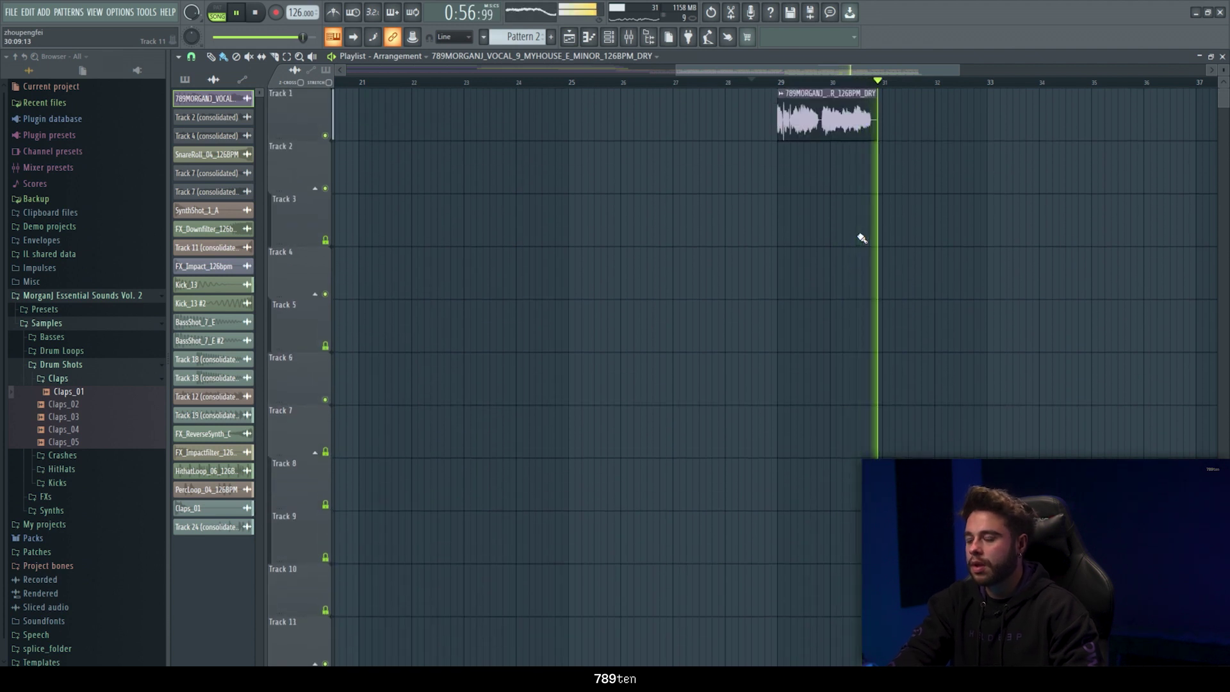
pyautogui.scroll(3, 947, 86)
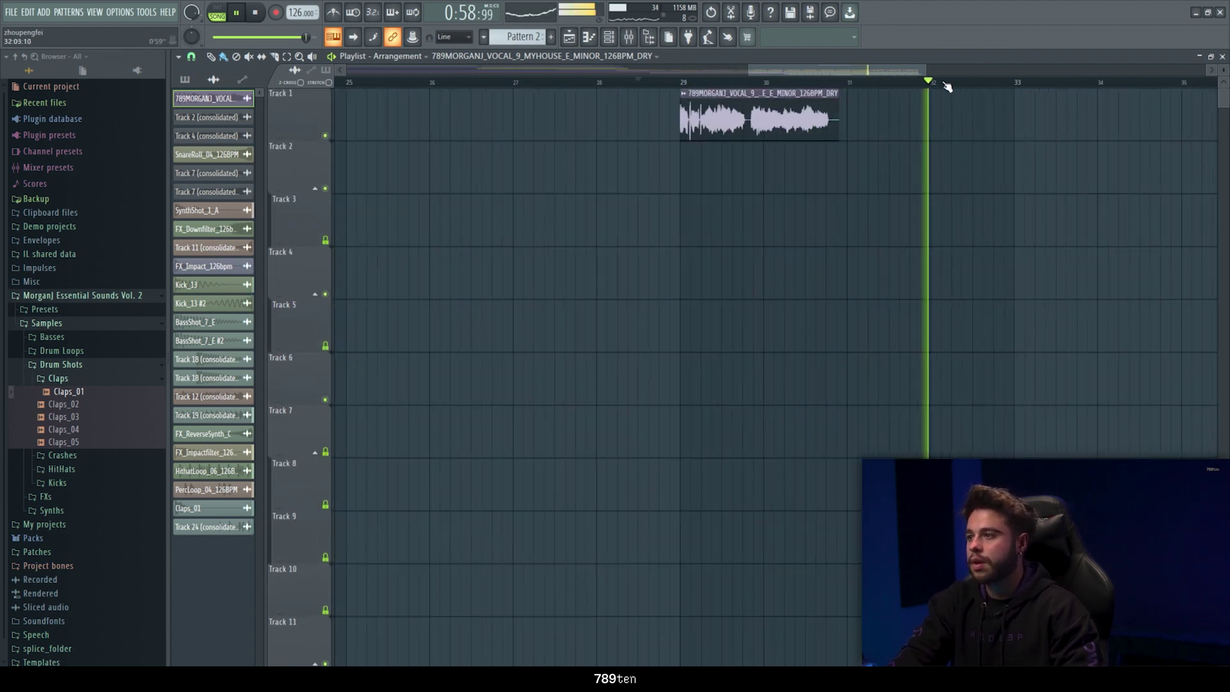
pyautogui.press('space')
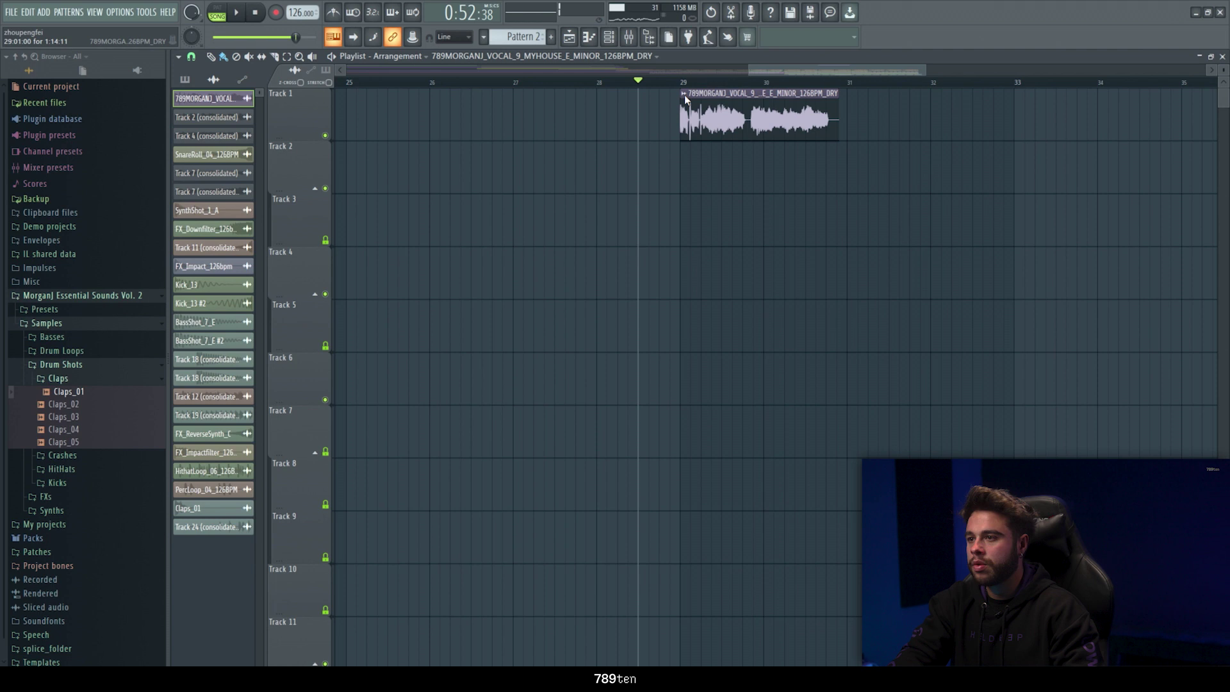
# Make the vocal clip at bar 29 unique and assign it to a free mixer track
pyautogui.rightClick(684, 94)
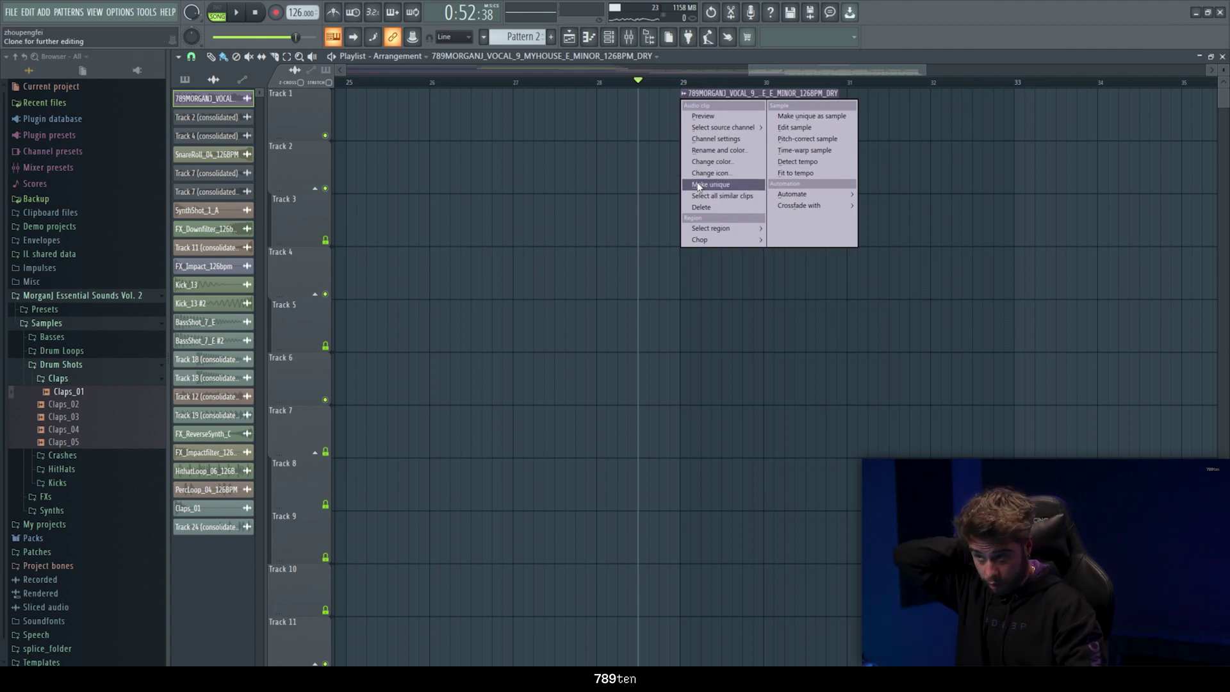
pyautogui.click(698, 184)
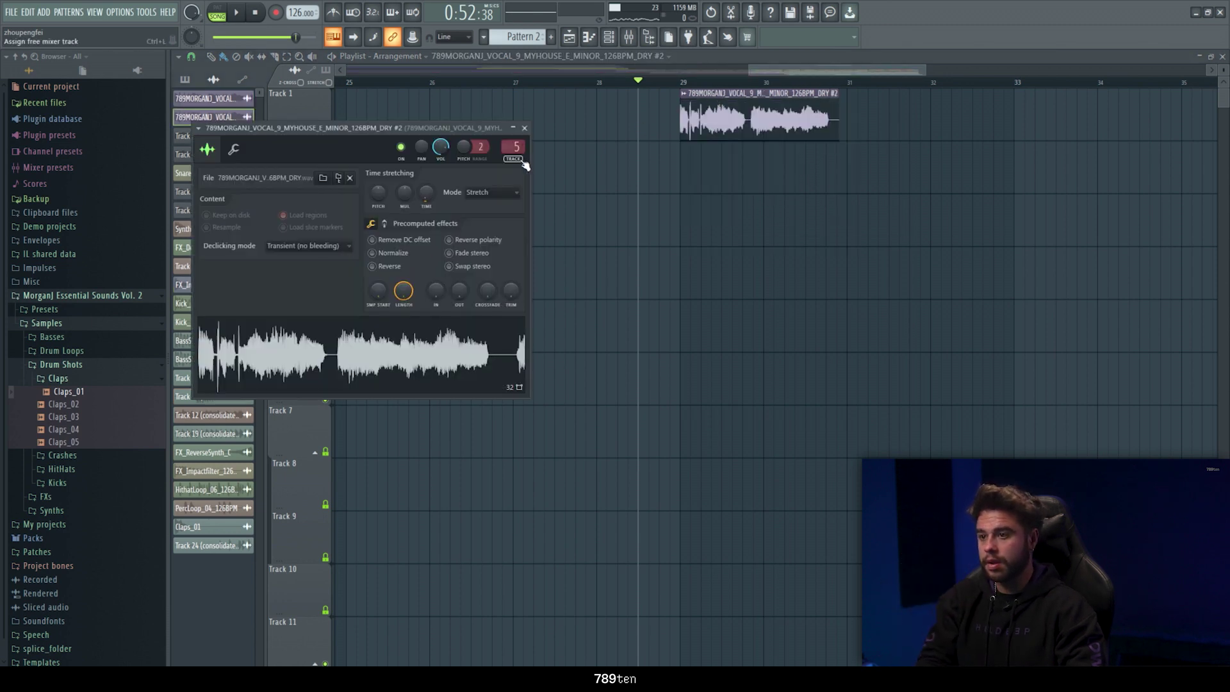
pyautogui.click(523, 164)
# Copy the original vocal's effect chain from mixer track 5 to track 18, lower track 18's fader, and audition the vocal
pyautogui.rightClick(442, 83)
pyautogui.moveTo(490, 131)
pyautogui.moveTo(673, 37); pyautogui.dragTo(841, 51)
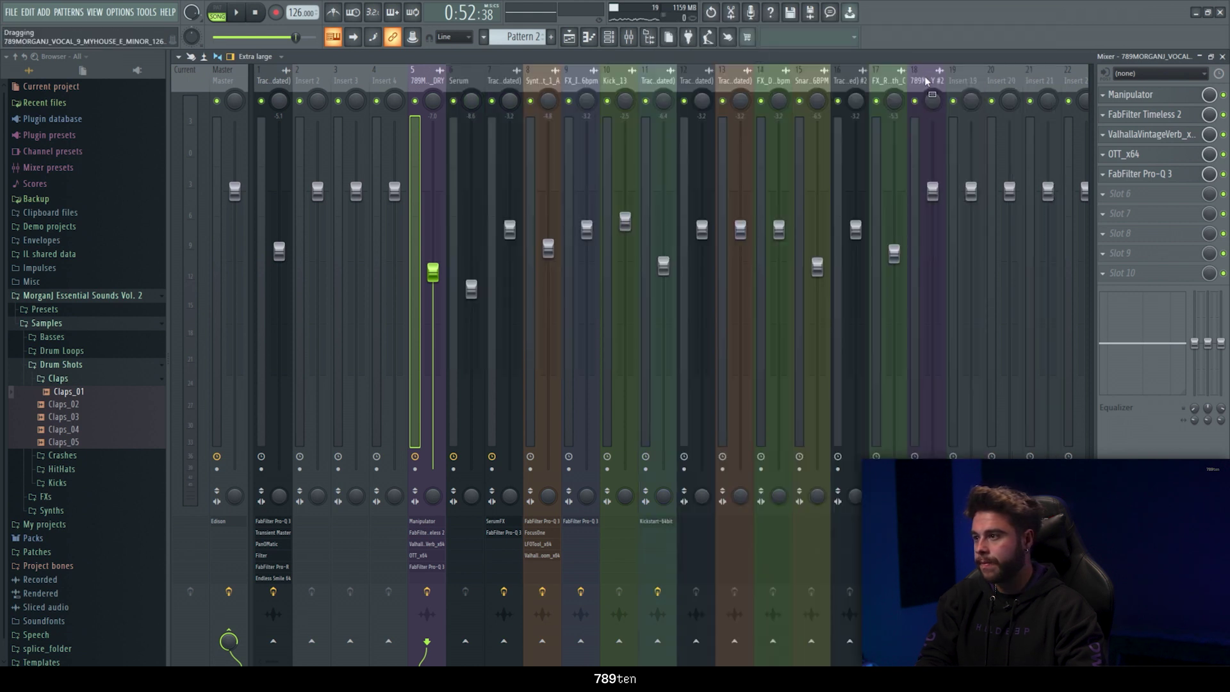
pyautogui.moveTo(937, 151); pyautogui.dragTo(935, 214)
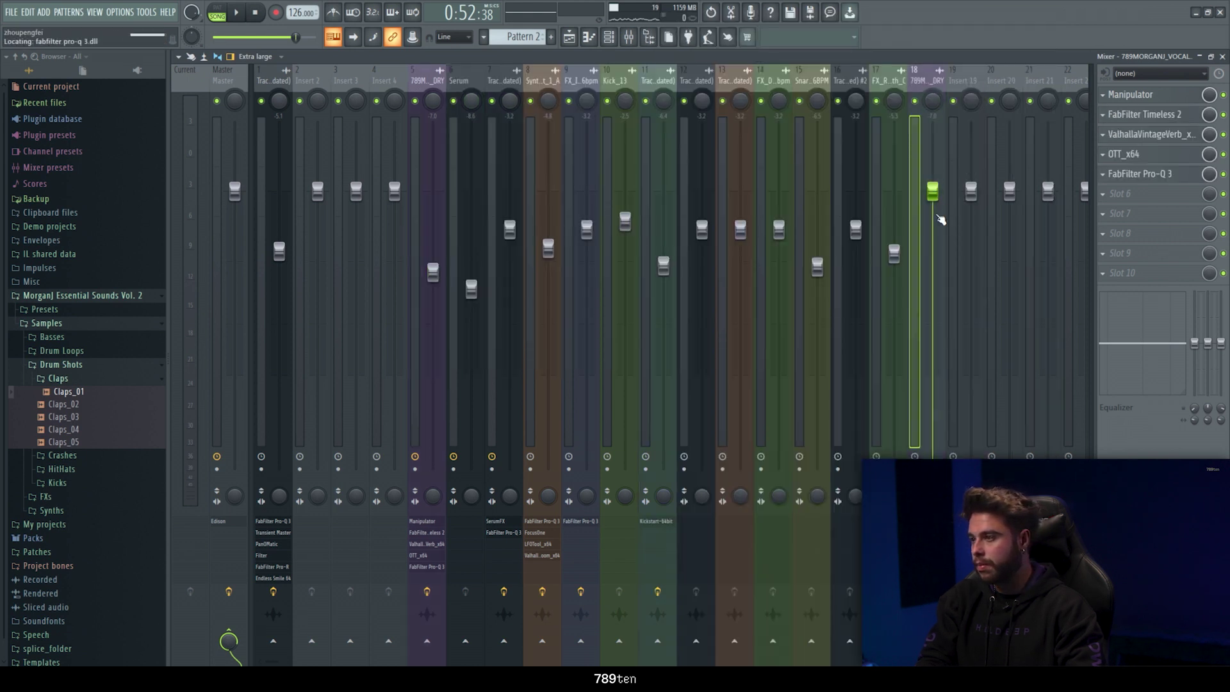
pyautogui.moveTo(933, 265); pyautogui.dragTo(932, 250)
pyautogui.press('space')
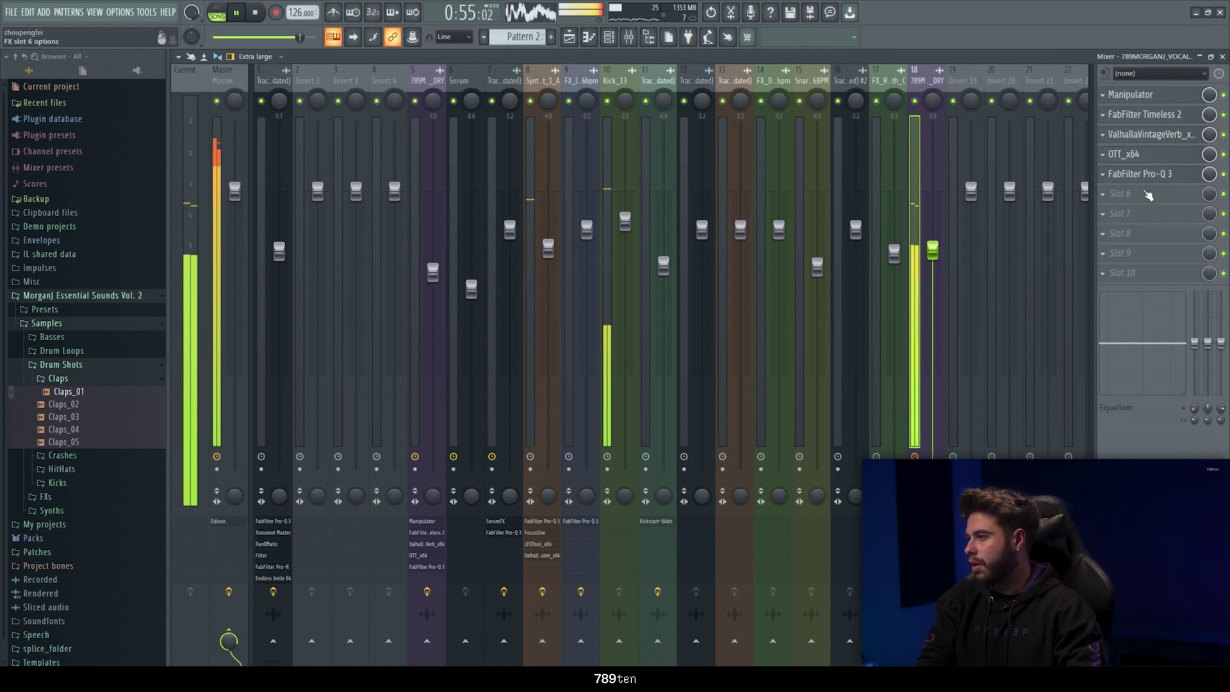
pyautogui.press('space')
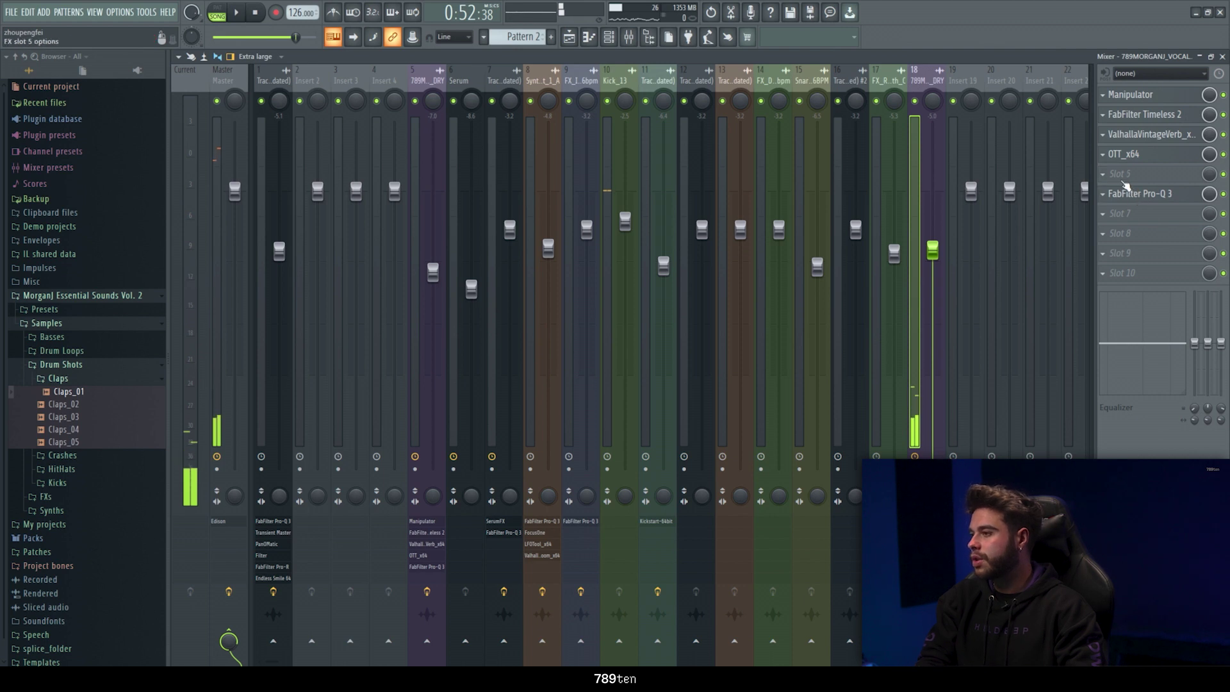
# Free up effect slot 4 on mixer track 18 by shifting OTT down and load SerumFX_x64 into it
pyautogui.click(1112, 160)
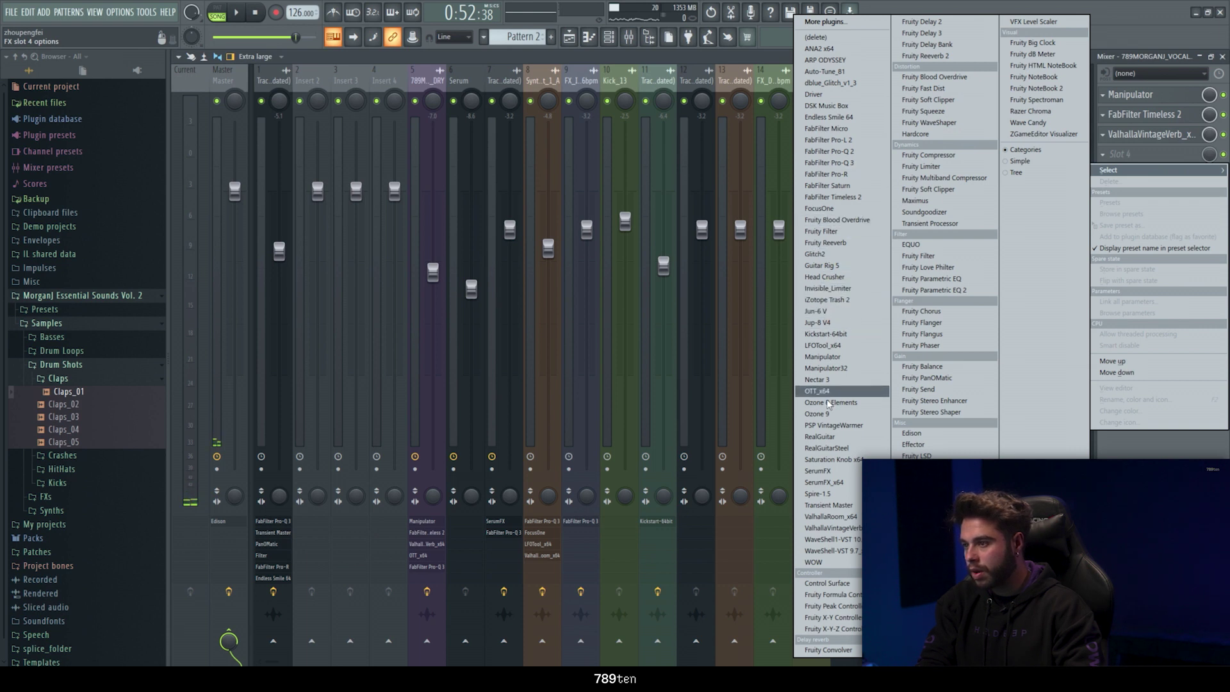
pyautogui.click(824, 483)
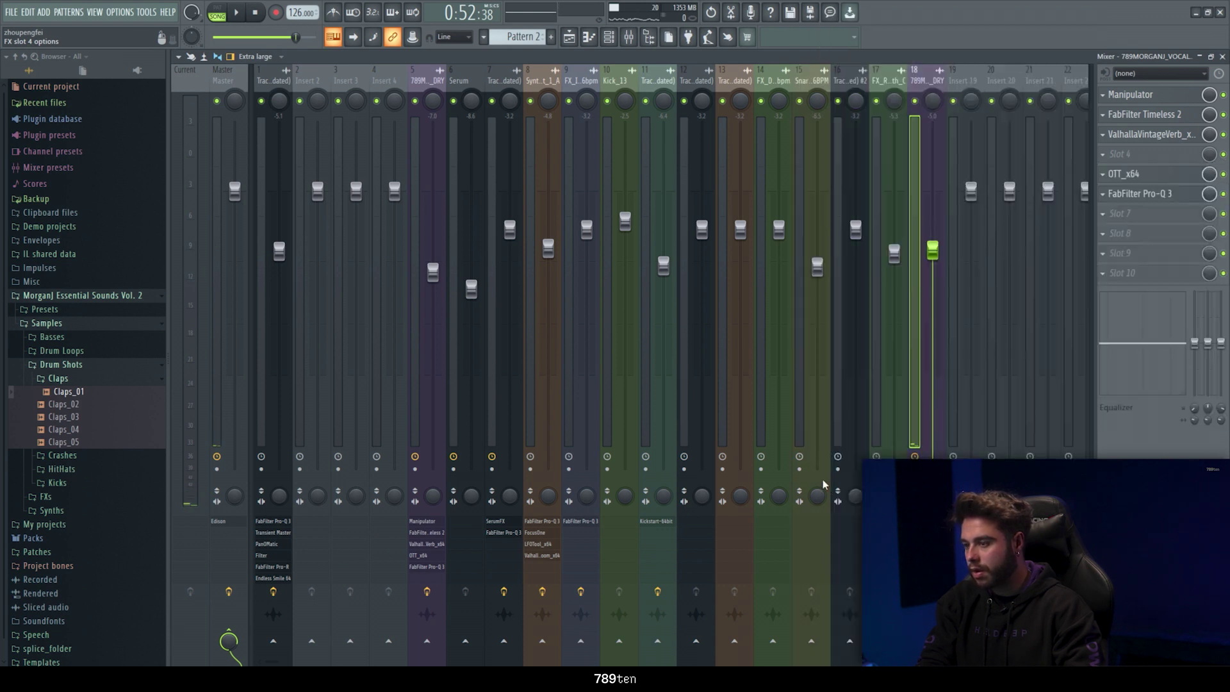
pyautogui.moveTo(458, 155); pyautogui.dragTo(629, 144)
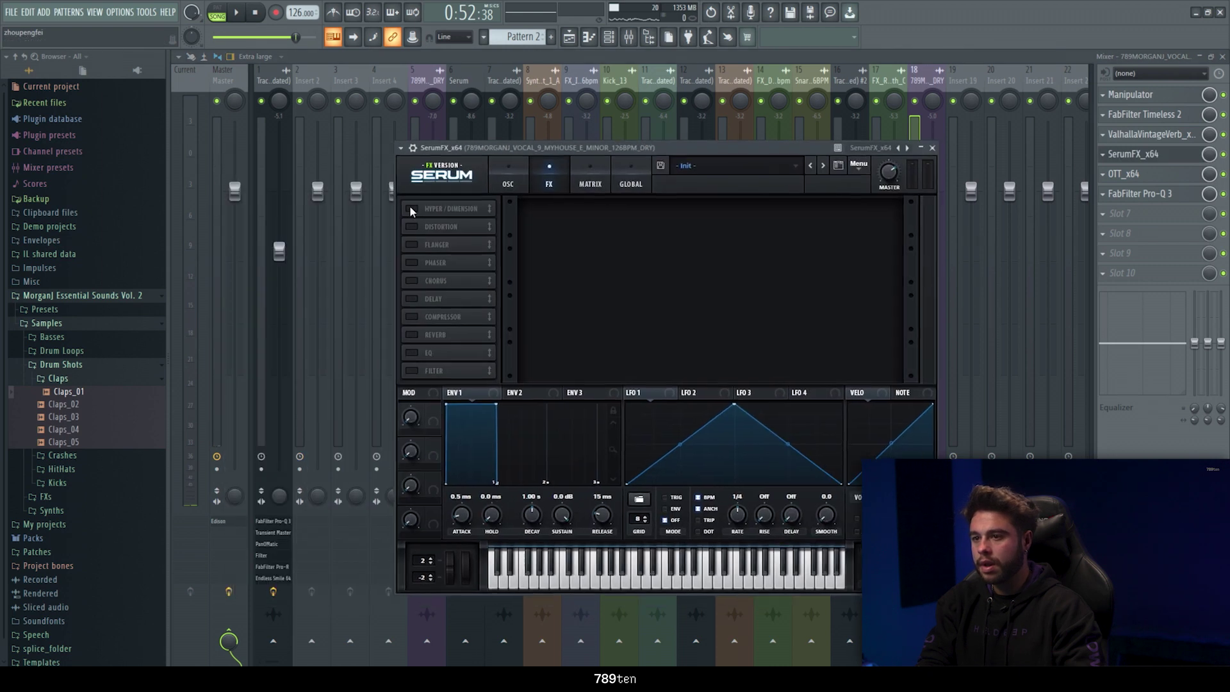
# Enable SerumFX's distortion, try Diode 1 at 19% wet while auditioning, and change the distortion type to HardClip
pyautogui.click(410, 226)
pyautogui.press('space')
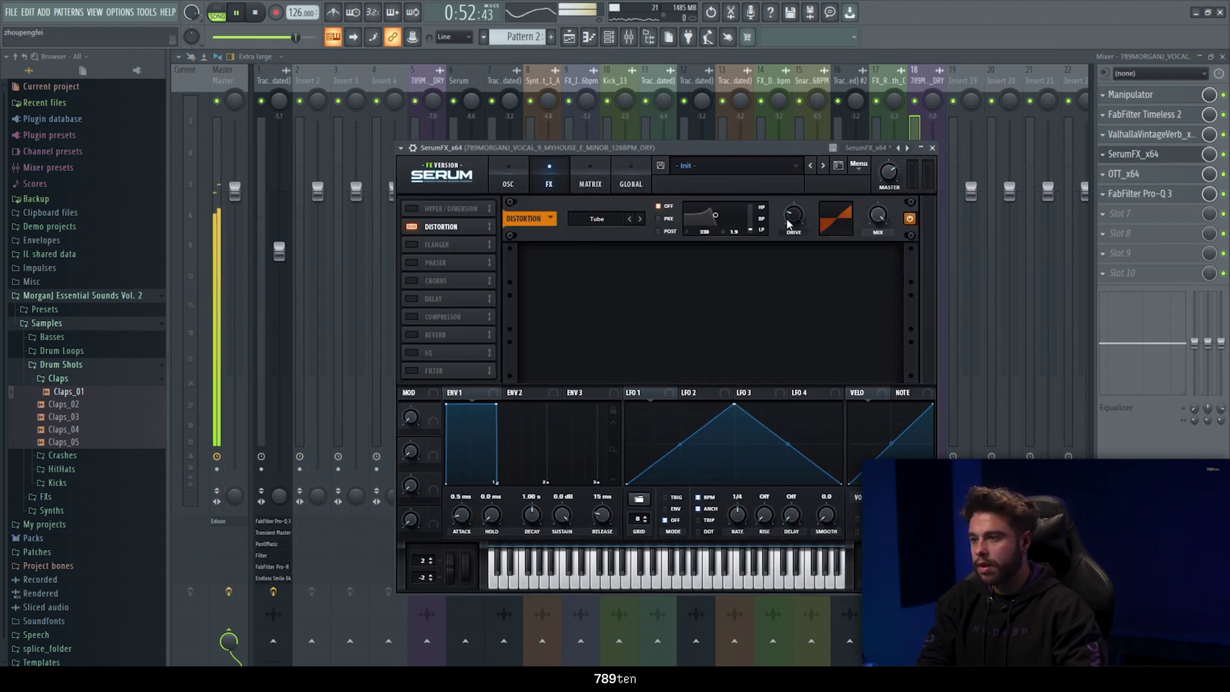
pyautogui.click(640, 220)
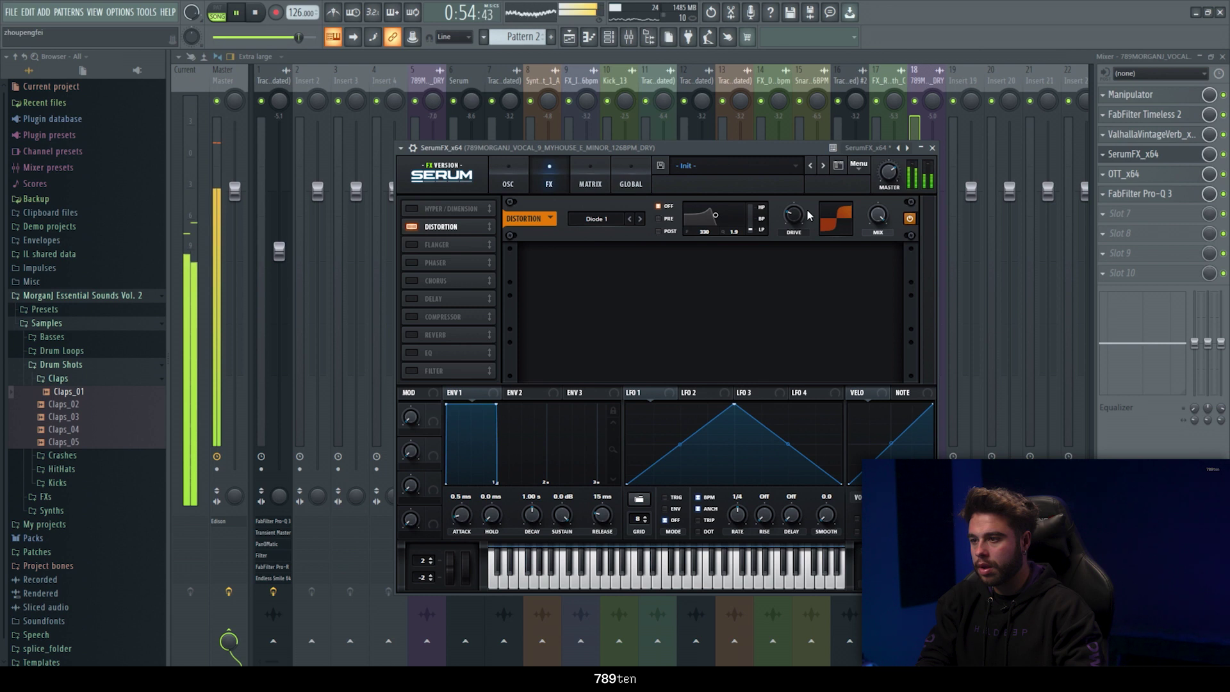
pyautogui.moveTo(876, 218)
pyautogui.mouseDown()
pyautogui.moveTo(871, 252)
pyautogui.moveTo(879, 227)
pyautogui.moveTo(873, 238)
pyautogui.mouseUp()
pyautogui.press('space')
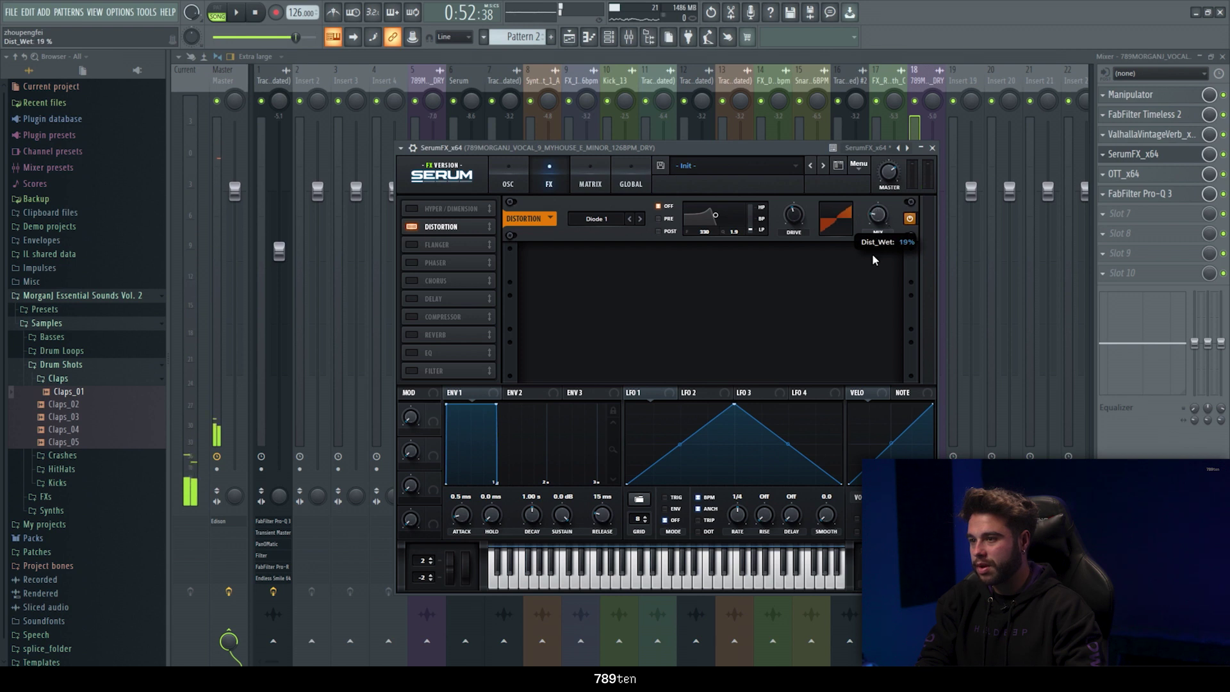
pyautogui.click(617, 222)
pyautogui.click(615, 257)
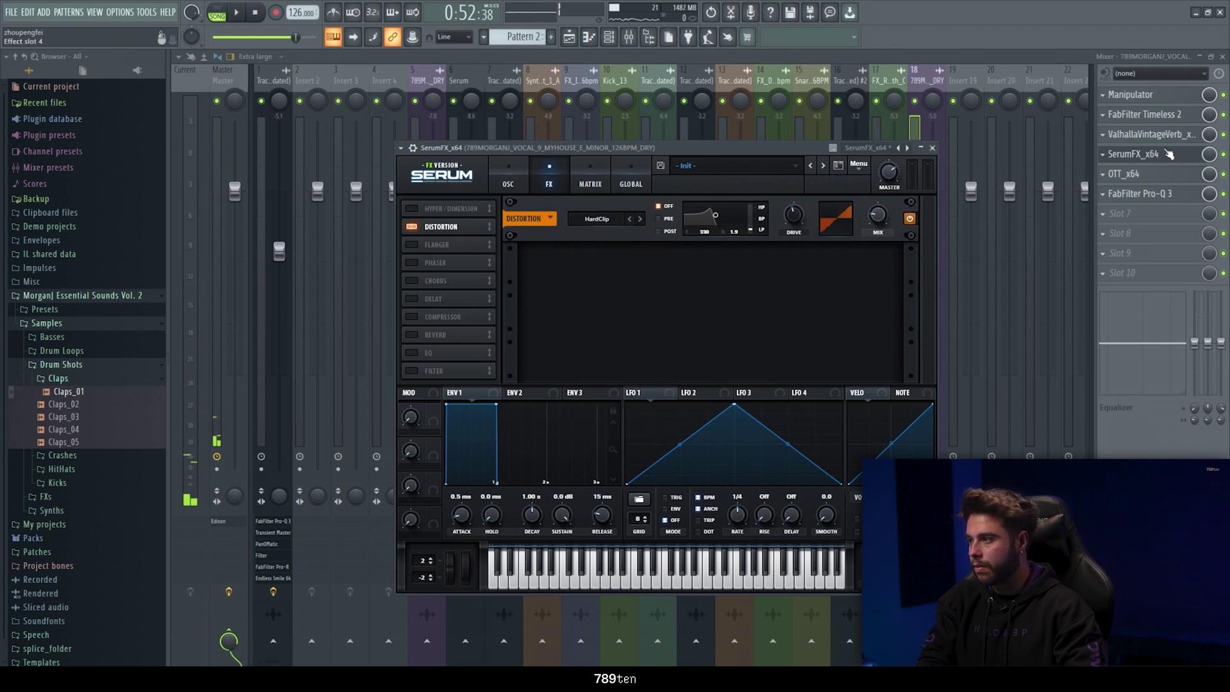
# Move SerumFX up to effect slot 2, increase the HardClip distortion's drive, and set its wet mix to 87% during playback
pyautogui.moveTo(1159, 138); pyautogui.dragTo(1159, 116)
pyautogui.press('space')
pyautogui.moveTo(886, 215); pyautogui.dragTo(889, 179)
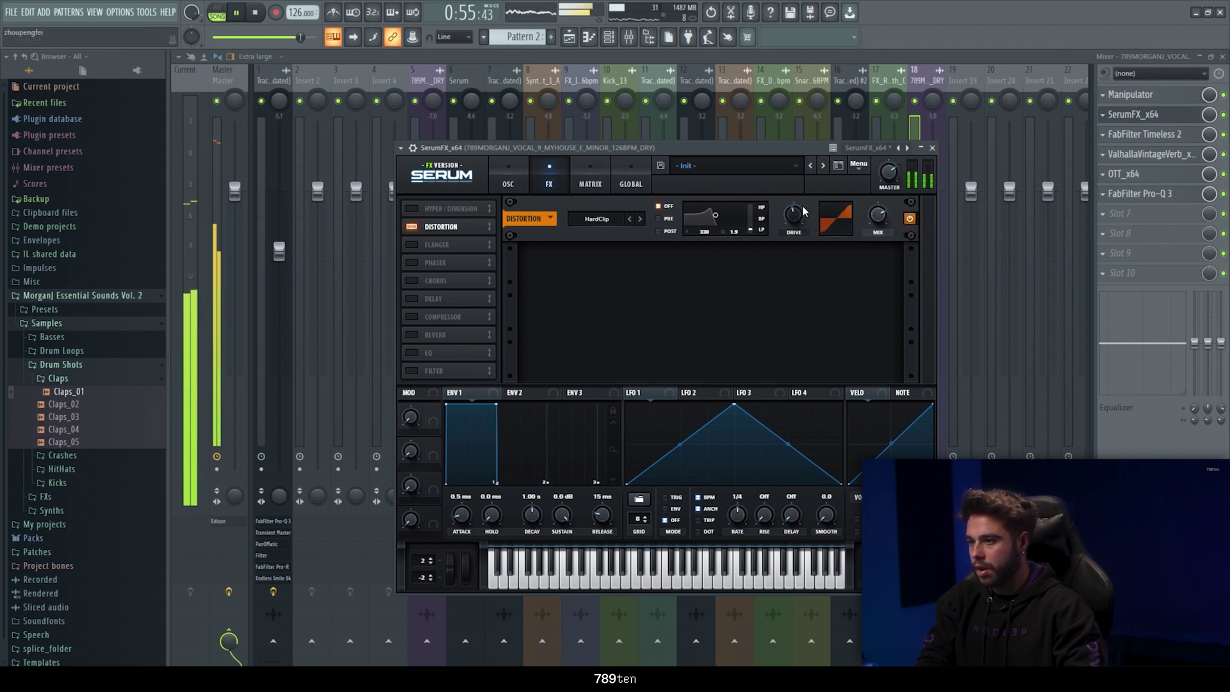
pyautogui.moveTo(799, 164); pyautogui.dragTo(800, 154)
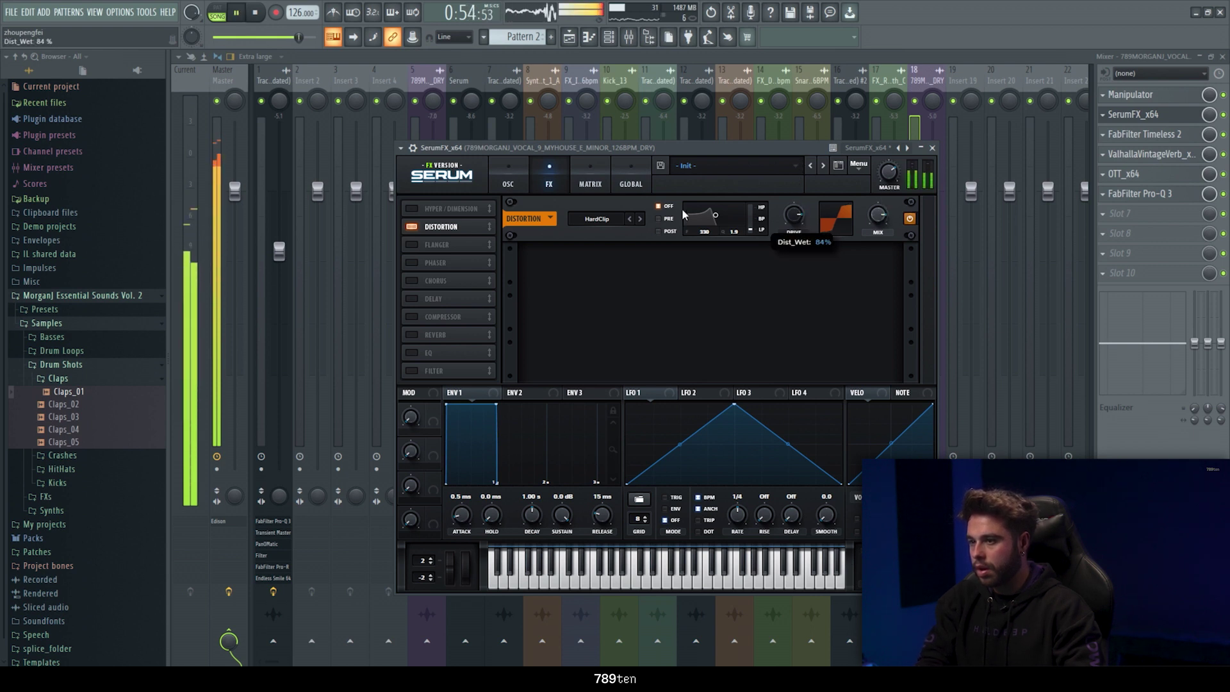
pyautogui.moveTo(641, 221); pyautogui.dragTo(917, 186)
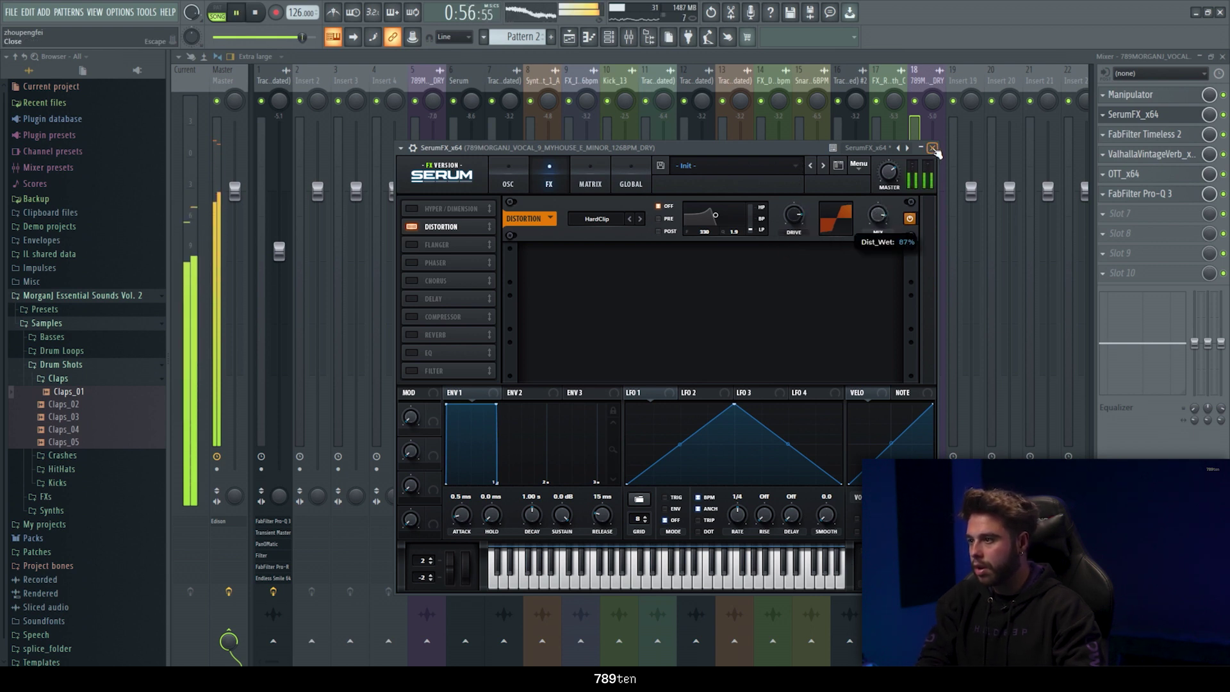
pyautogui.click(933, 148)
# Load LFOTool_x64 into slot 7 and shape its volume curve into an S-shaped rise starting at 0%, then audition the ducking
pyautogui.click(1127, 214)
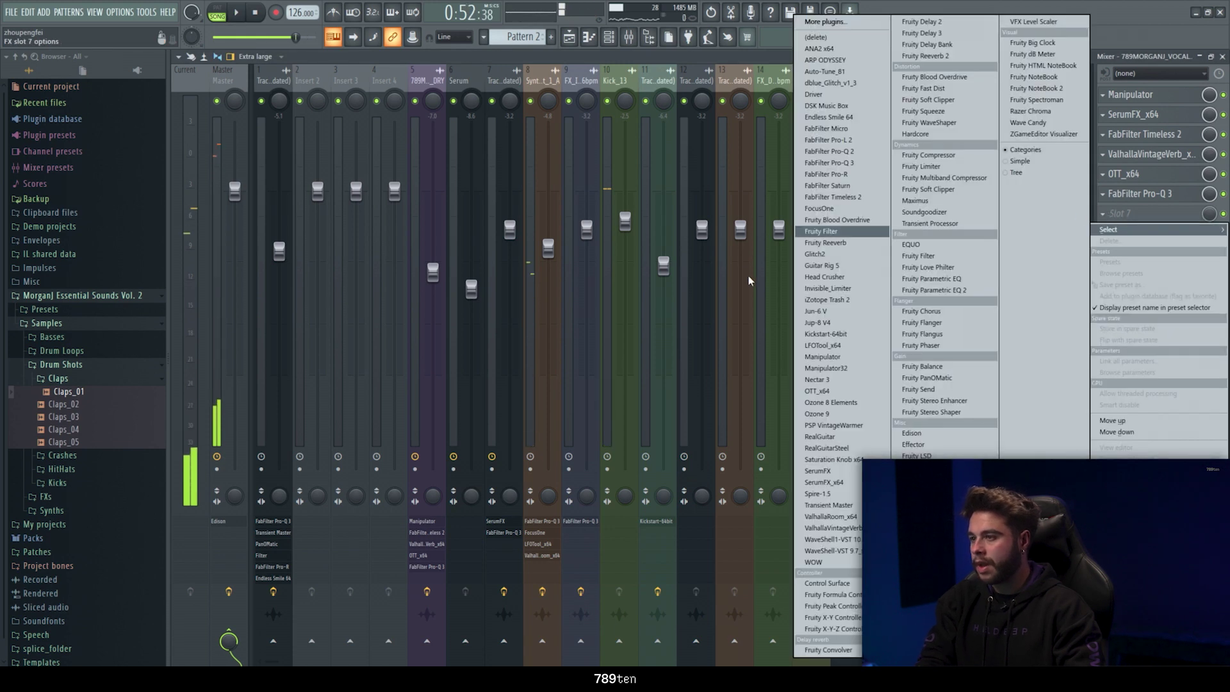
pyautogui.click(779, 344)
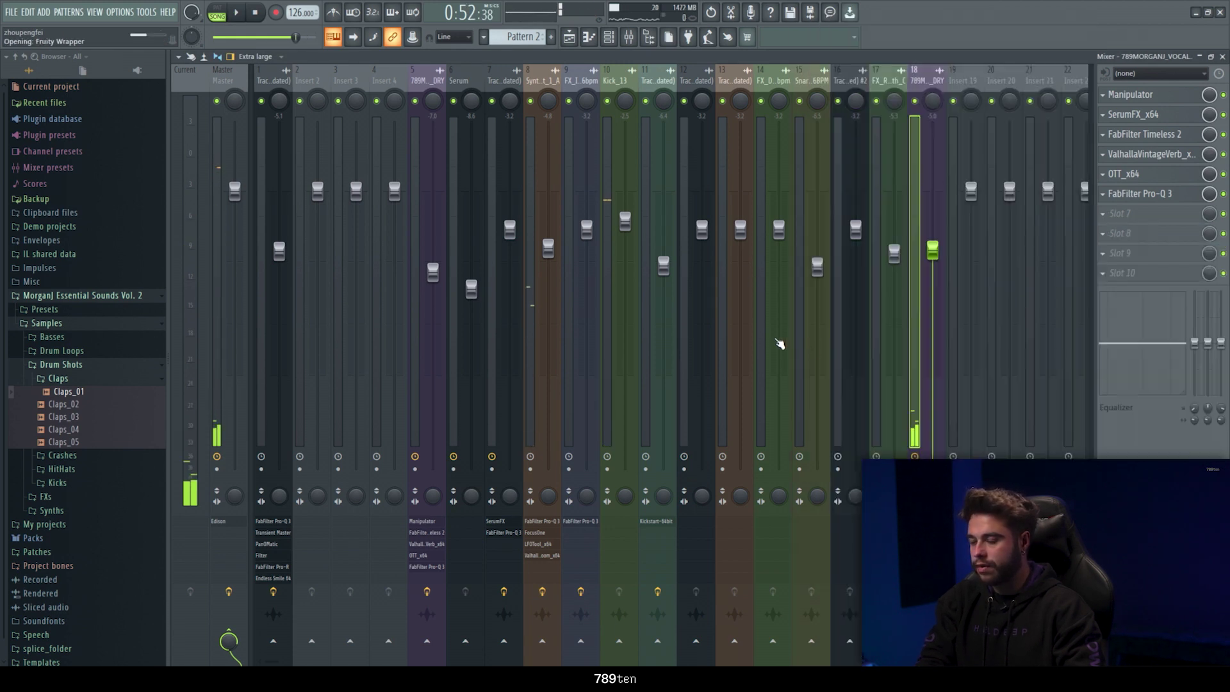
pyautogui.moveTo(446, 222); pyautogui.dragTo(437, 190)
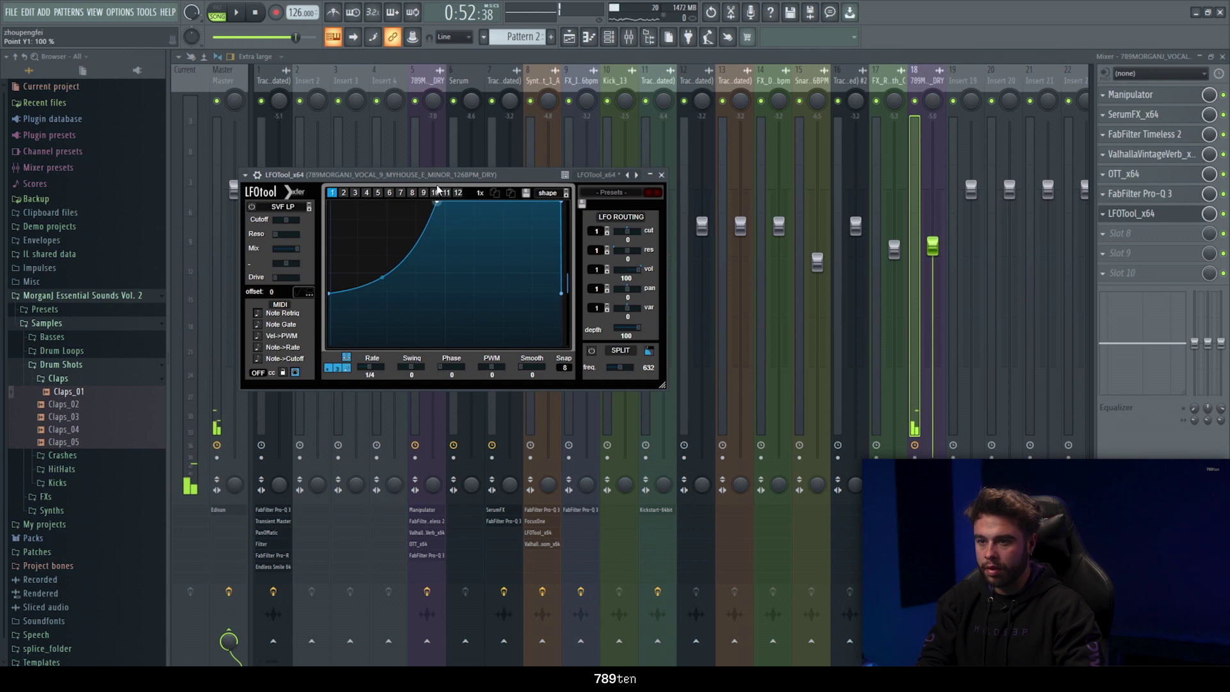
pyautogui.moveTo(332, 294); pyautogui.dragTo(331, 346)
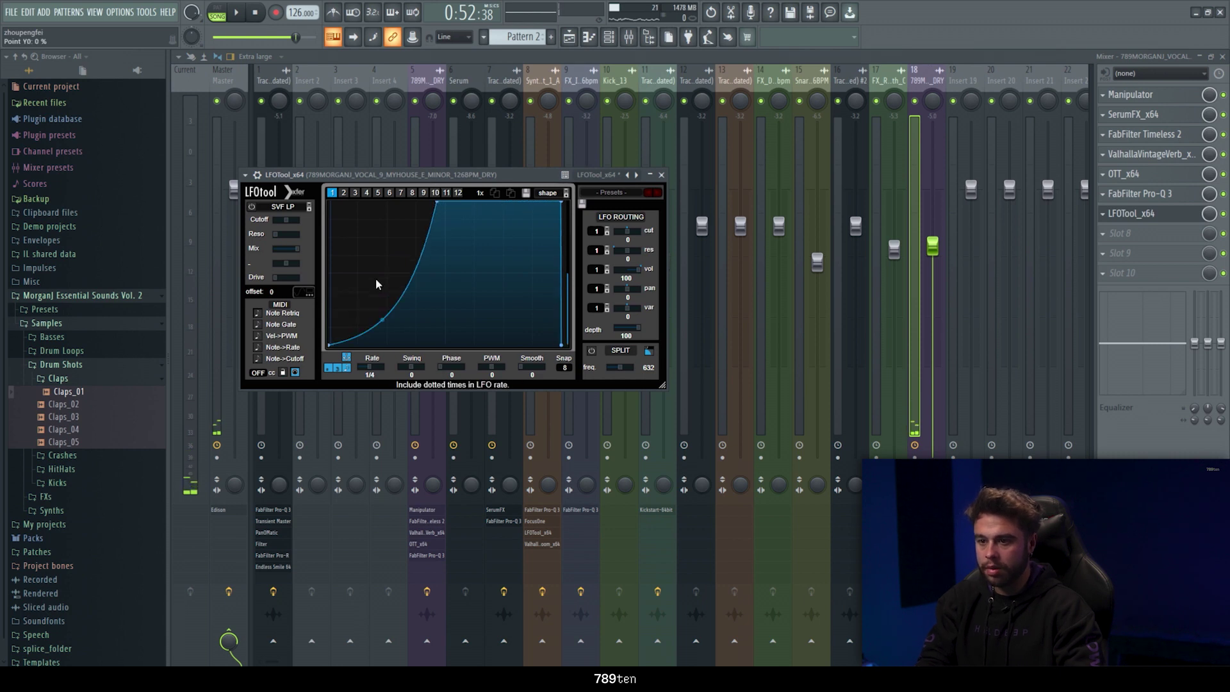
pyautogui.doubleClick(376, 282)
pyautogui.moveTo(560, 201); pyautogui.dragTo(556, 202)
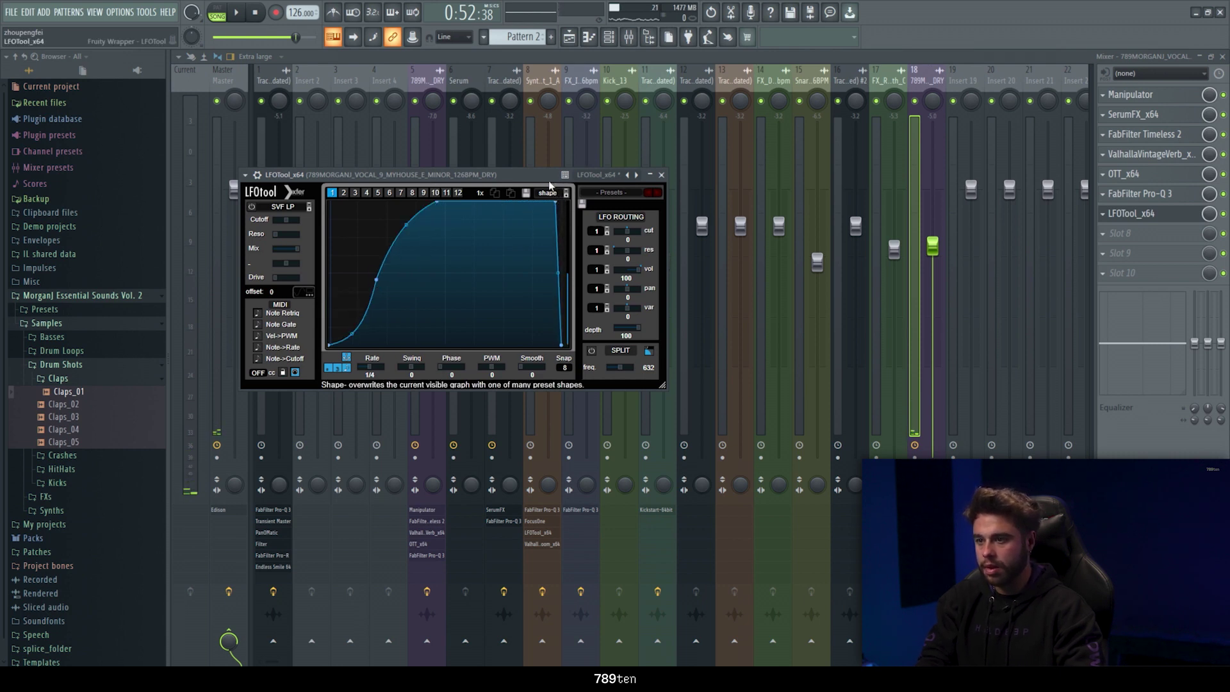
pyautogui.press('space')
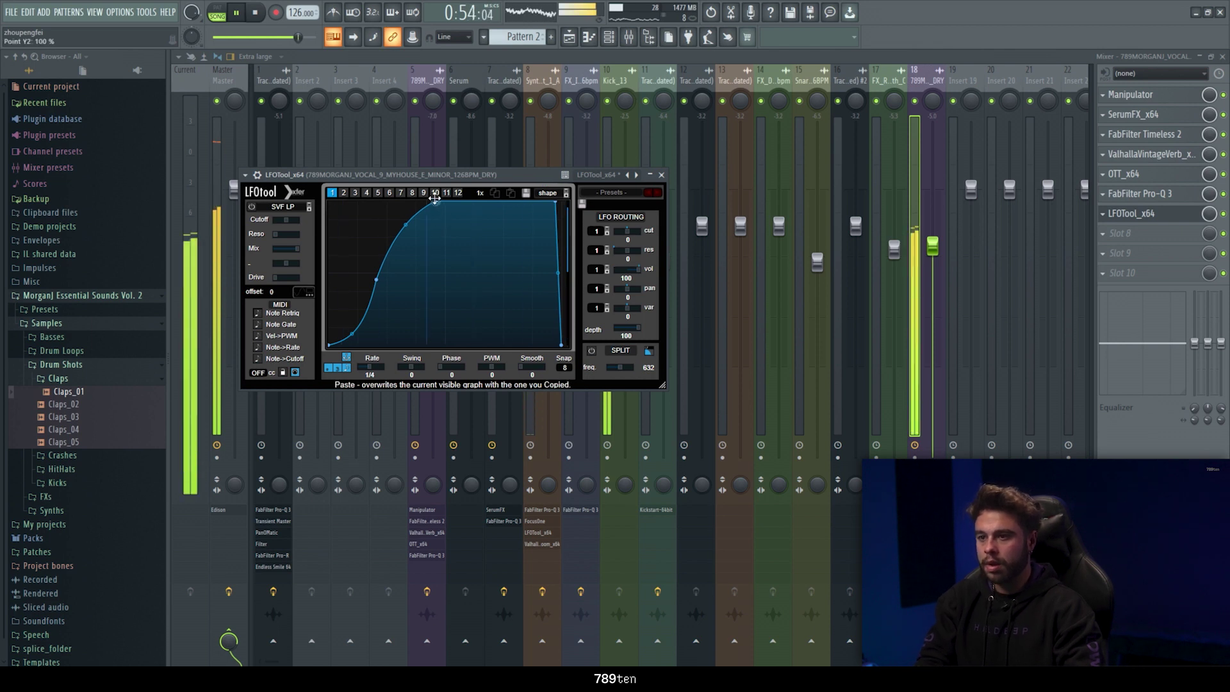
pyautogui.click(661, 175)
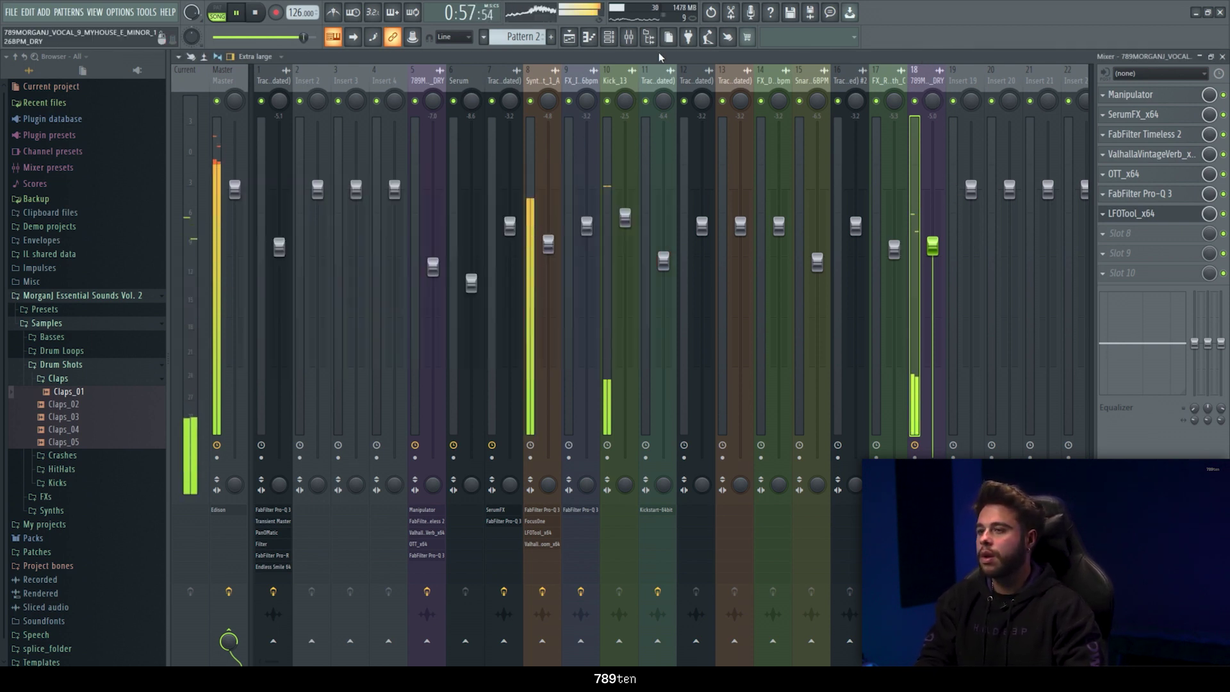
# Consolidate the processed vocal on Track 1 over bars 29 to 31, delete the muted original on Track 2, and audition it
pyautogui.click(569, 38)
pyautogui.press('space')
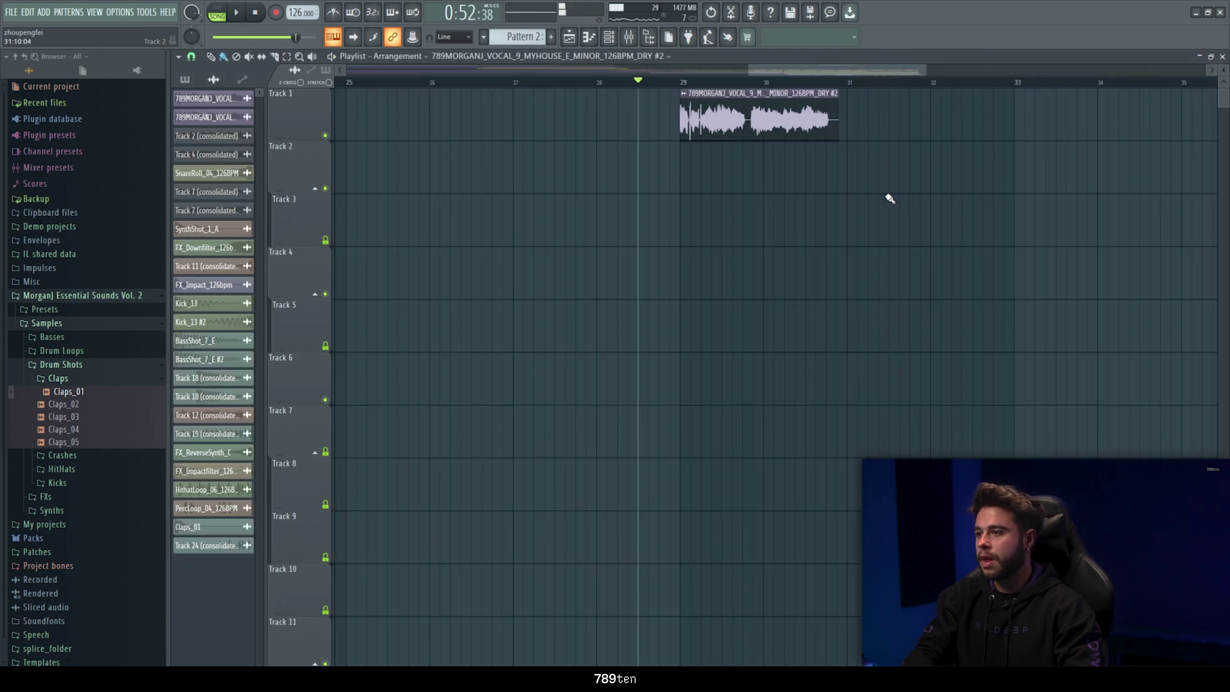
pyautogui.doubleClick(705, 83)
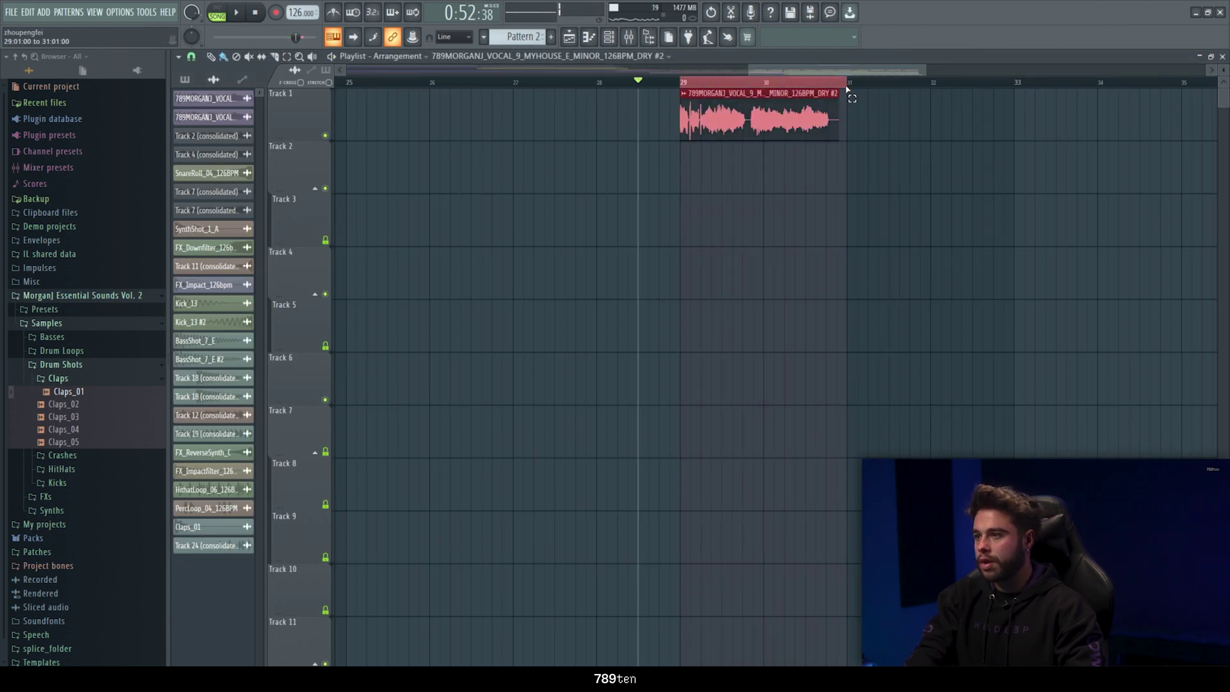
pyautogui.rightClick(299, 121)
pyautogui.click(428, 271)
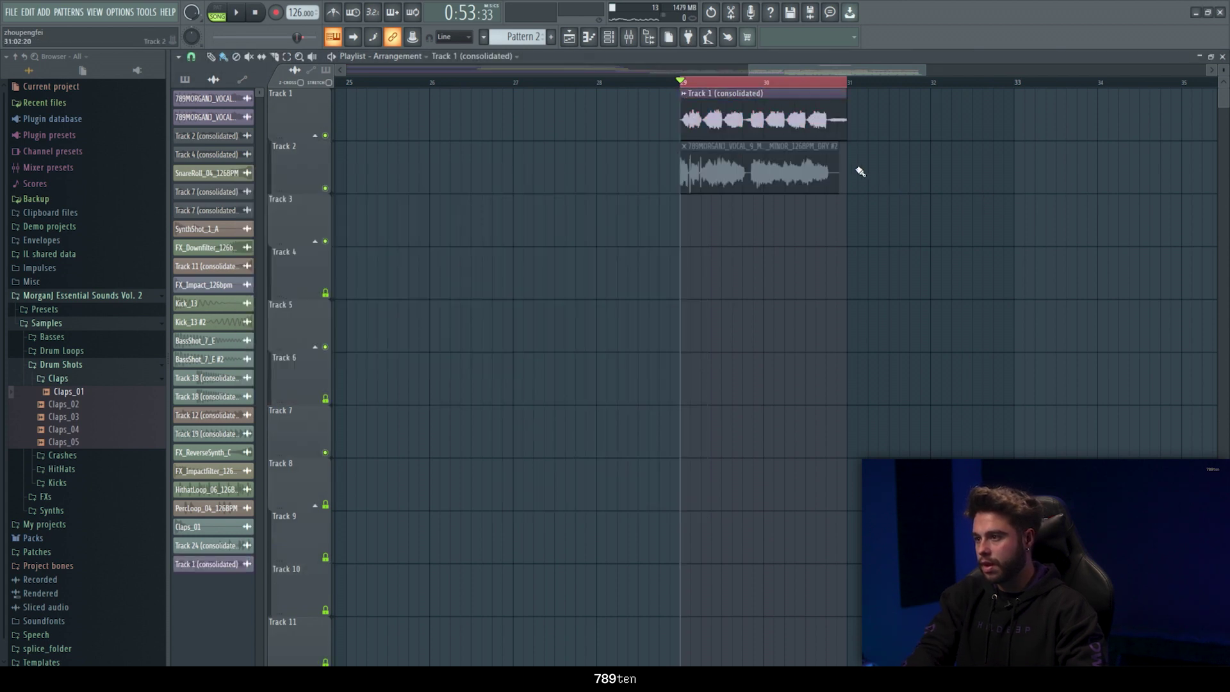
pyautogui.rightClick(820, 165)
pyautogui.press('space')
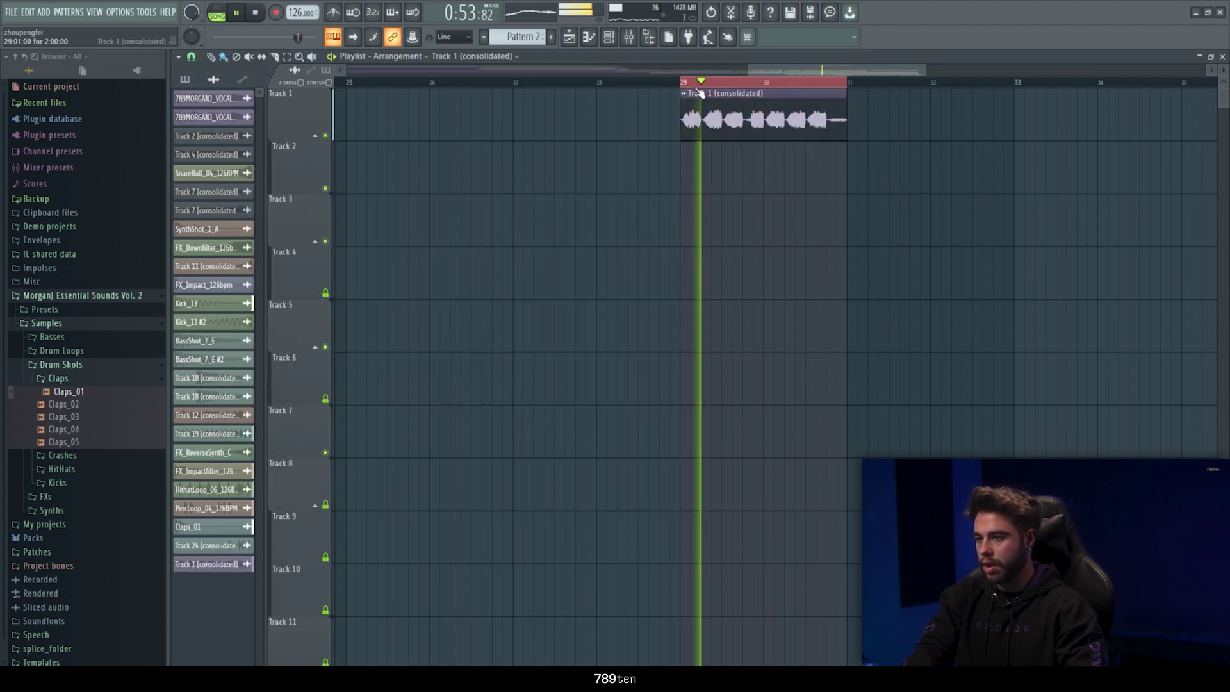
# Finish auditioning the vocal and copy the Track 11 (consolidated) riser along Track 12 so it ends at bar 31
pyautogui.click(839, 82)
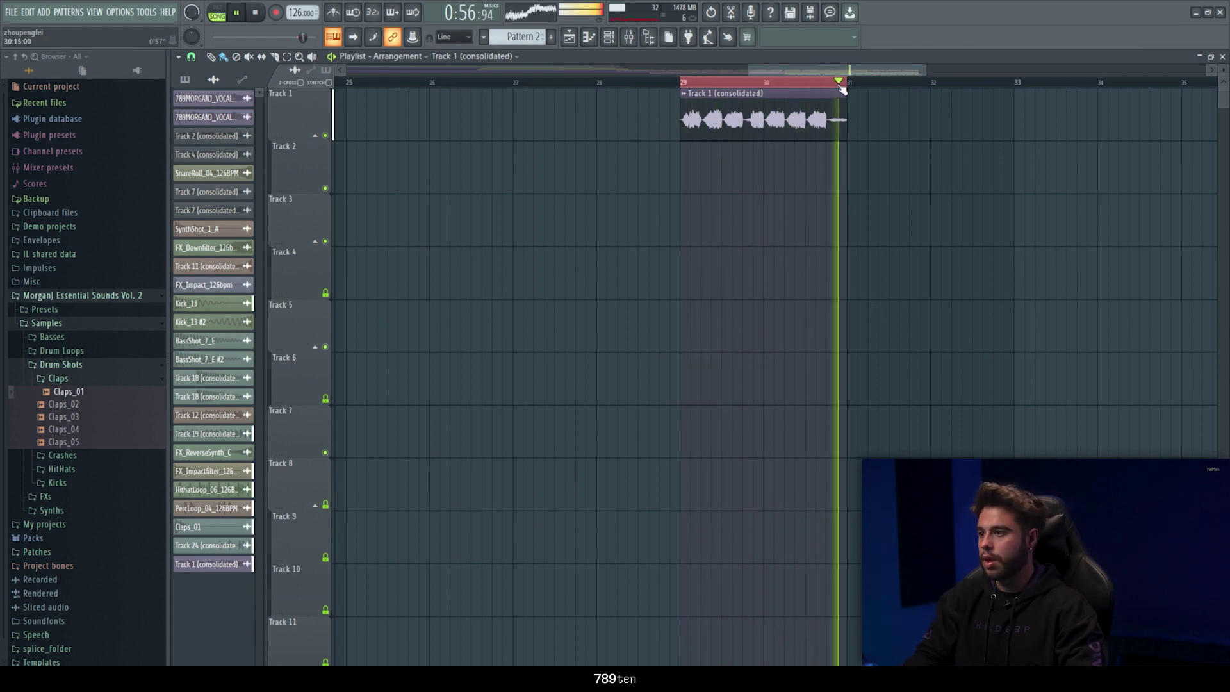
pyautogui.press('space')
pyautogui.scroll(-10, 817, 192)
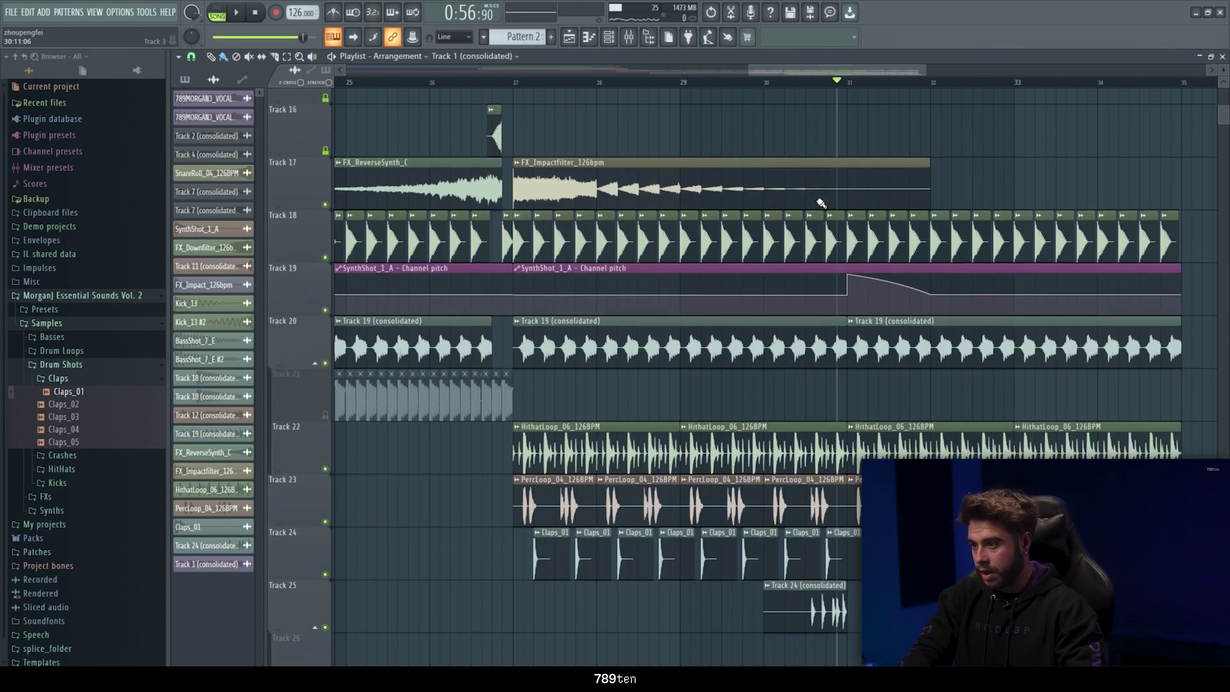
pyautogui.scroll(-5, 817, 90)
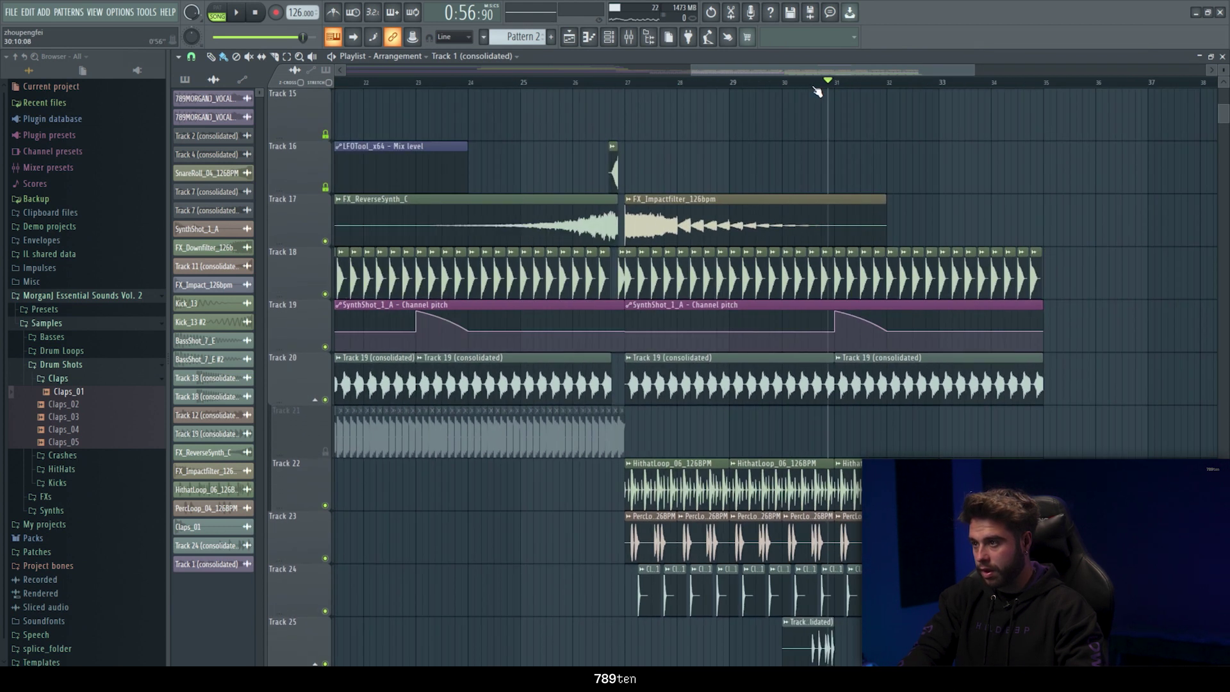
pyautogui.scroll(6, 736, 192)
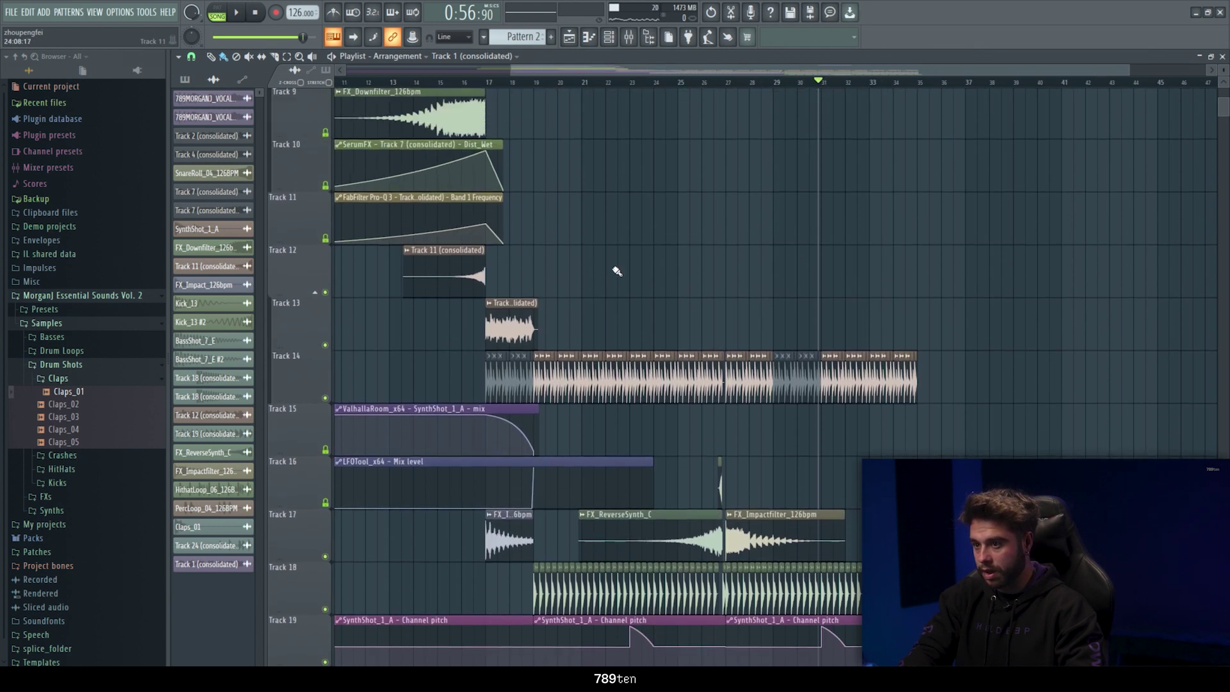
pyautogui.moveTo(568, 274); pyautogui.dragTo(790, 276)
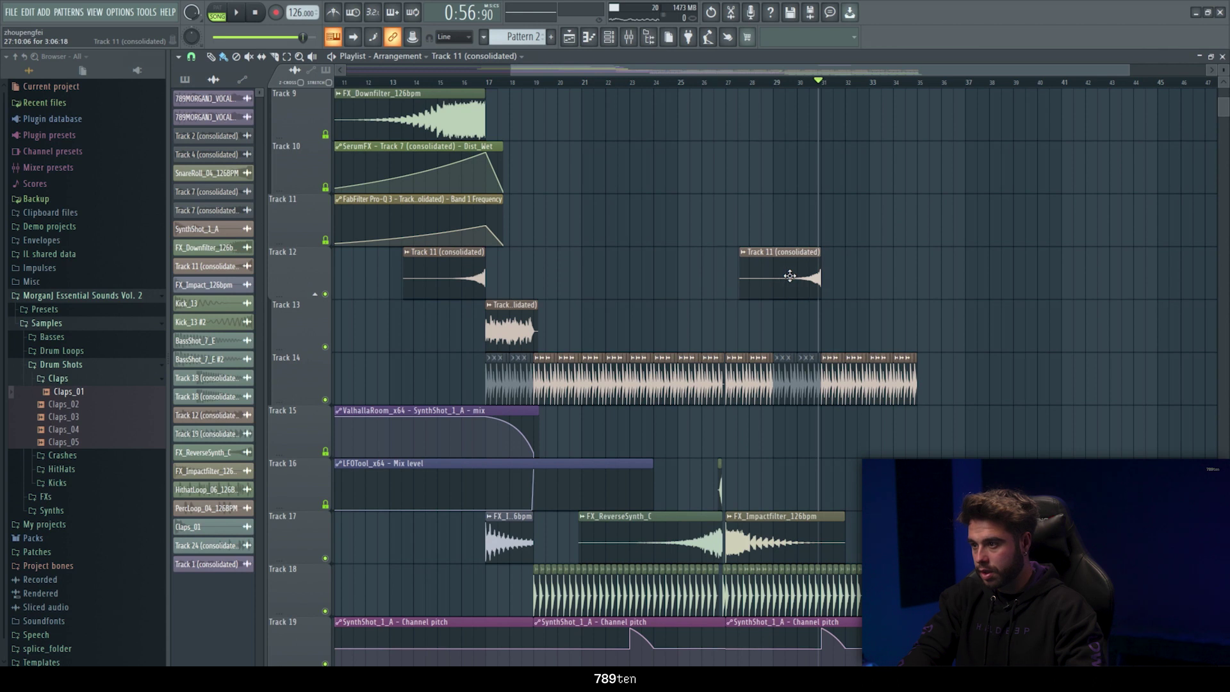
# Make the copied riser clip unique and route its channel to free mixer insert 19
pyautogui.click(743, 252)
pyautogui.click(784, 336)
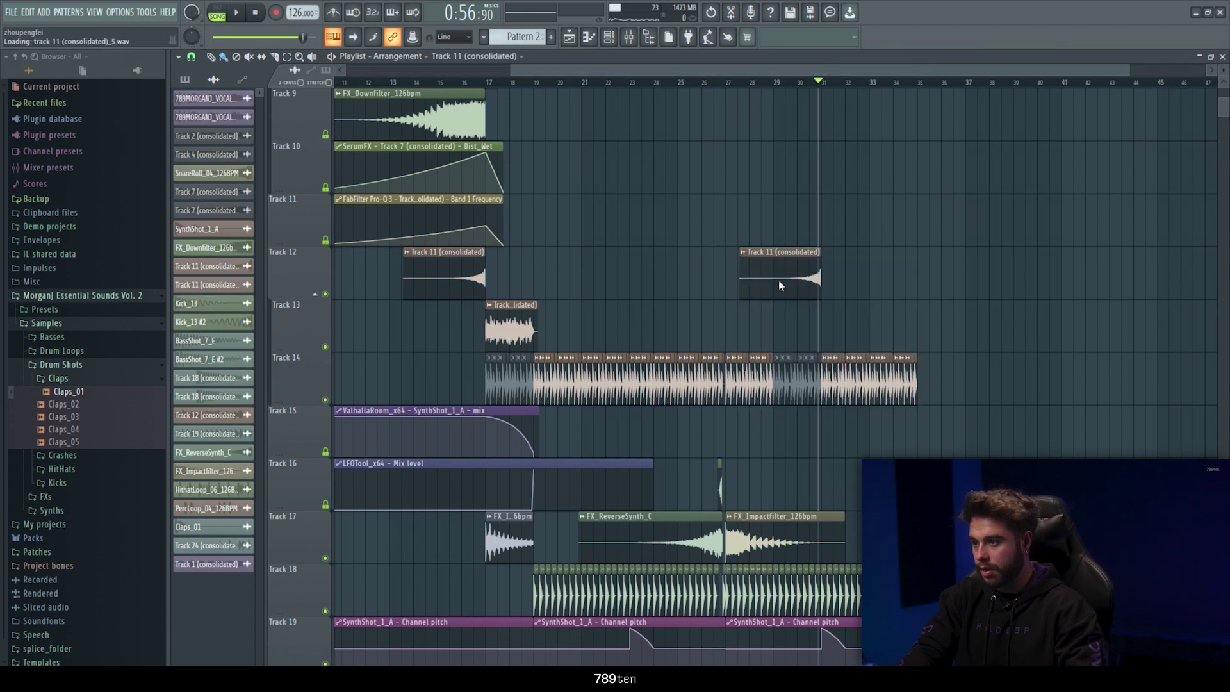
pyautogui.doubleClick(780, 286)
pyautogui.click(548, 193)
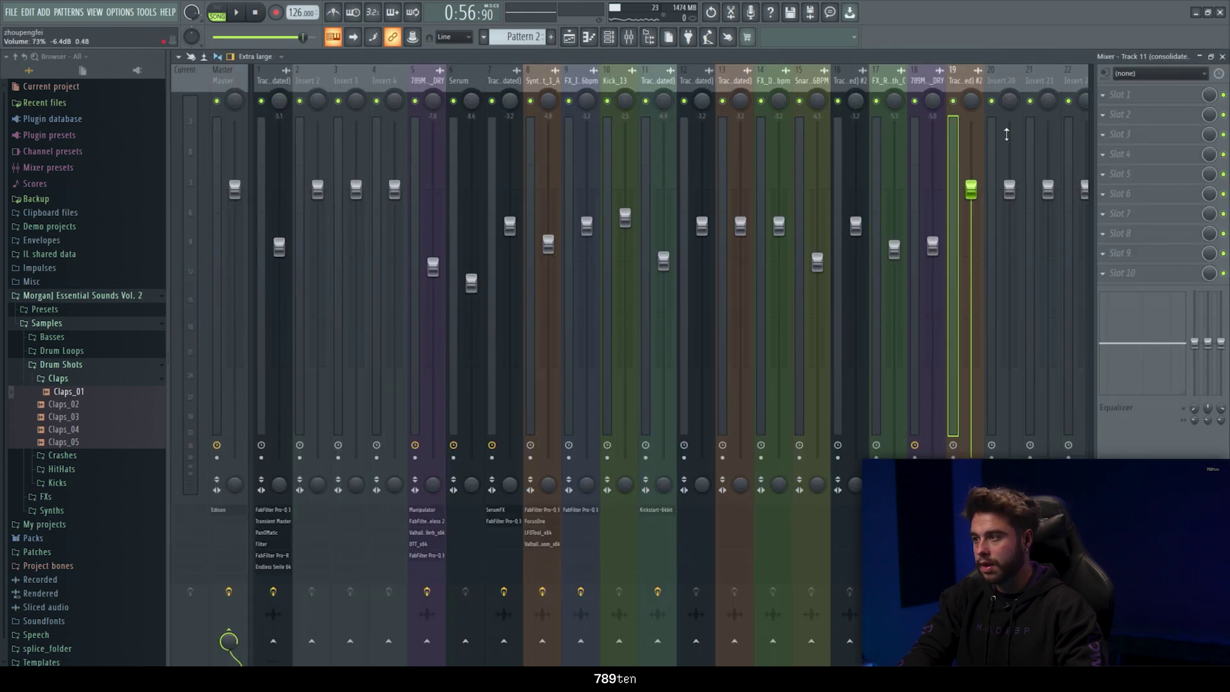
# Inspect the effect chains of mixer inserts 18 down to 8 and view the LFOTool_x64 curve on SynthShot_1_A
pyautogui.click(914, 80)
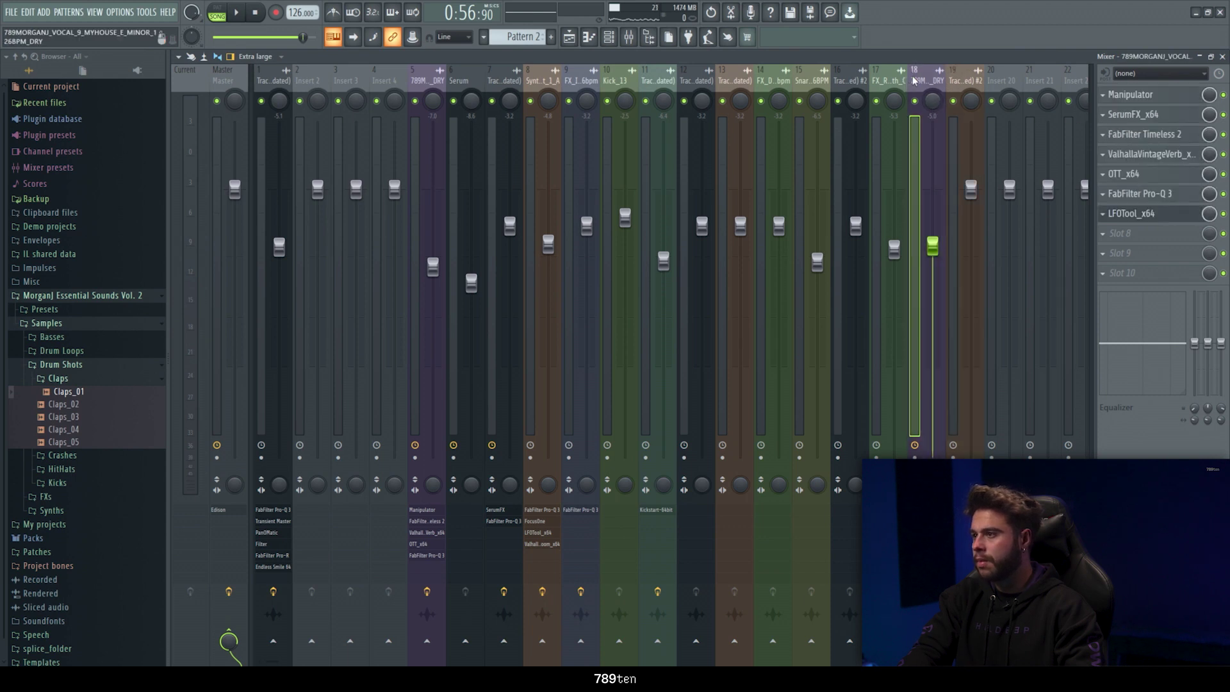
pyautogui.click(864, 80)
pyautogui.click(881, 80)
pyautogui.click(810, 77)
pyautogui.click(772, 77)
pyautogui.click(746, 75)
pyautogui.click(700, 78)
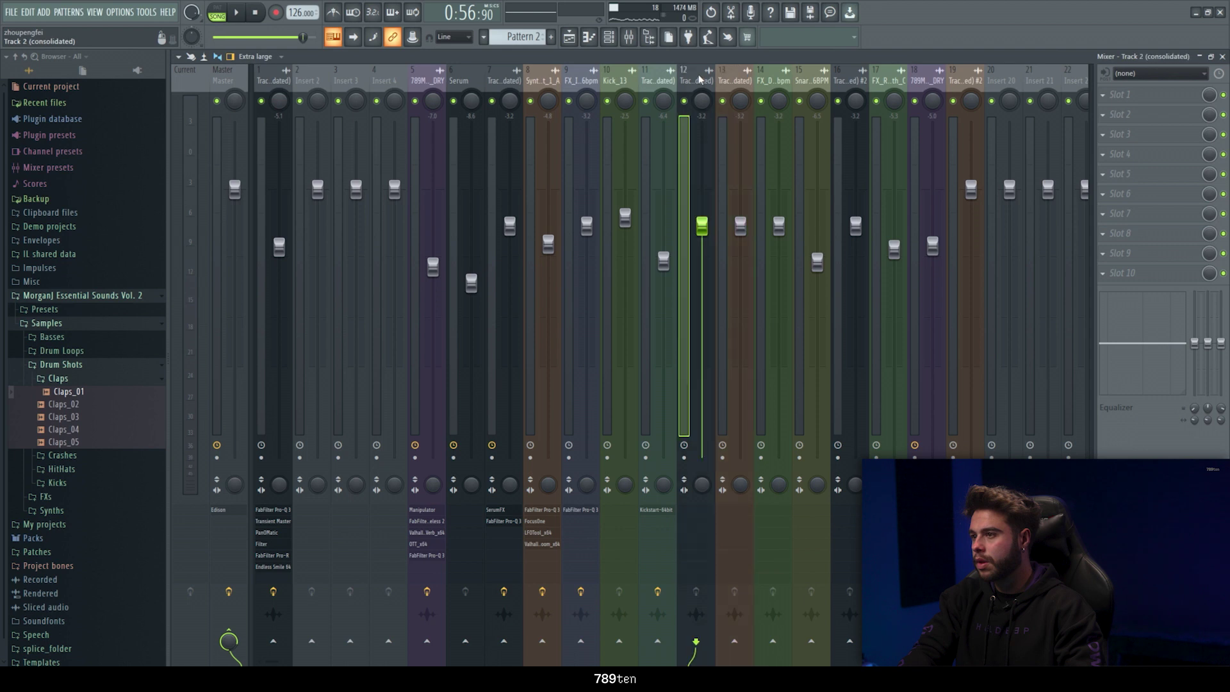
pyautogui.click(650, 81)
pyautogui.click(1139, 152)
pyautogui.click(1144, 140)
pyautogui.click(1145, 140)
pyautogui.click(1145, 140)
pyautogui.click(612, 82)
pyautogui.click(577, 80)
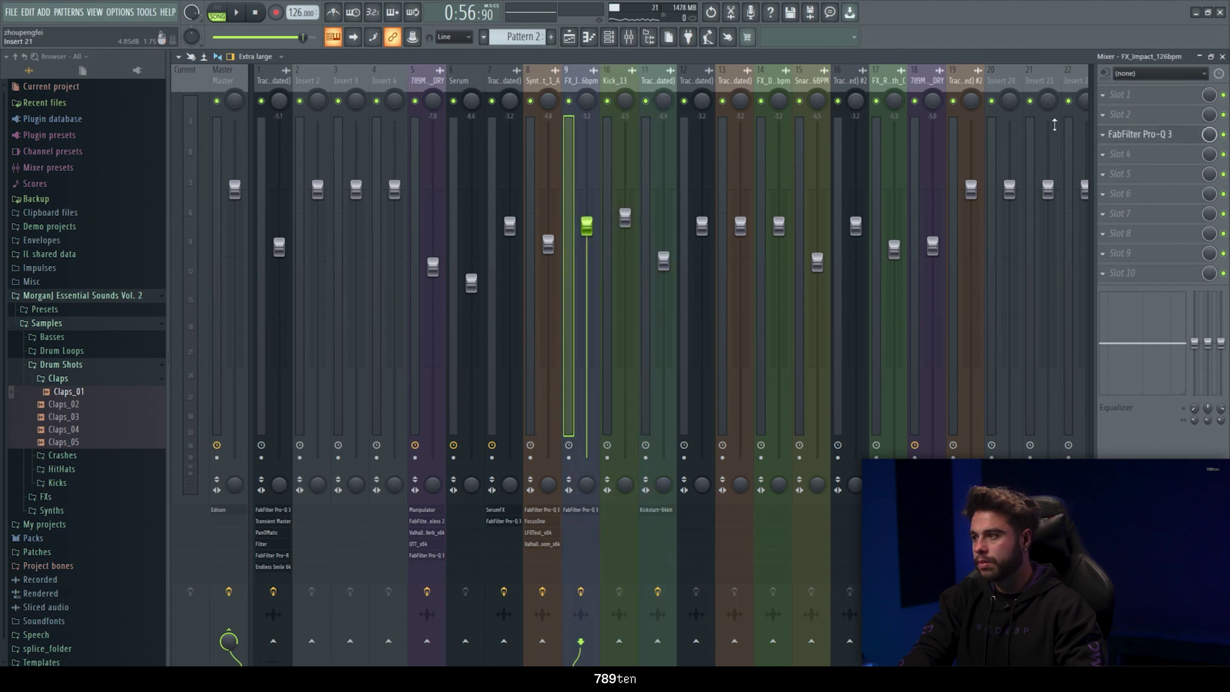
pyautogui.click(536, 86)
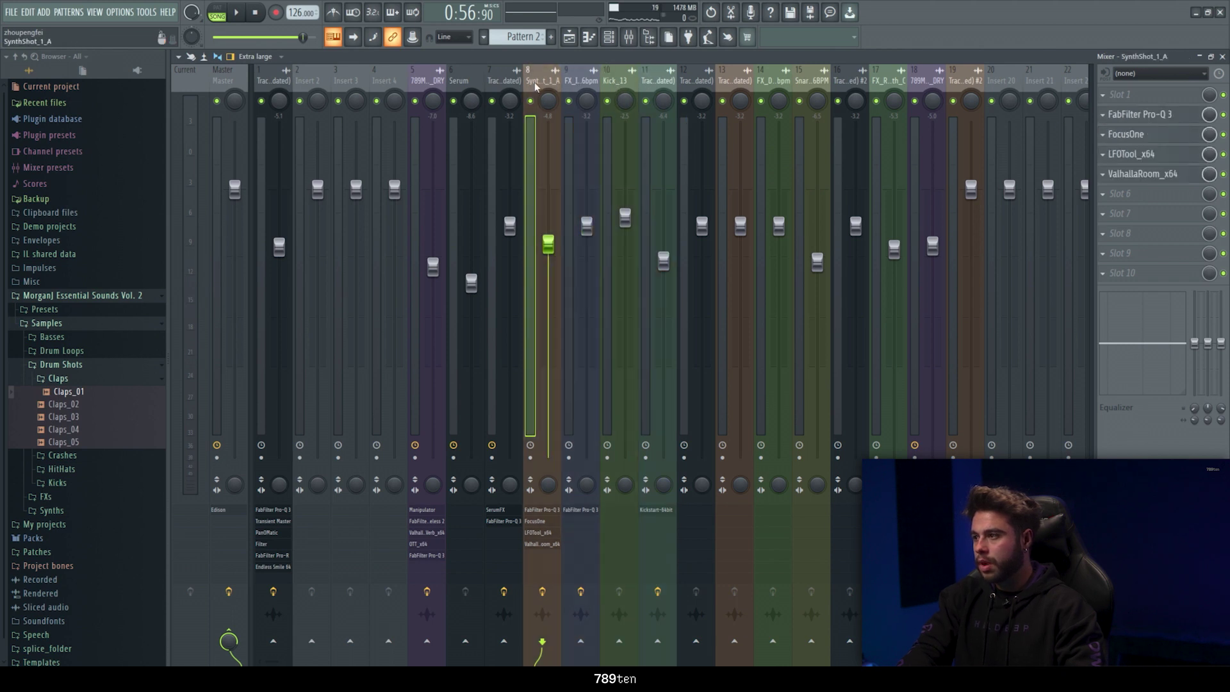
pyautogui.click(1189, 156)
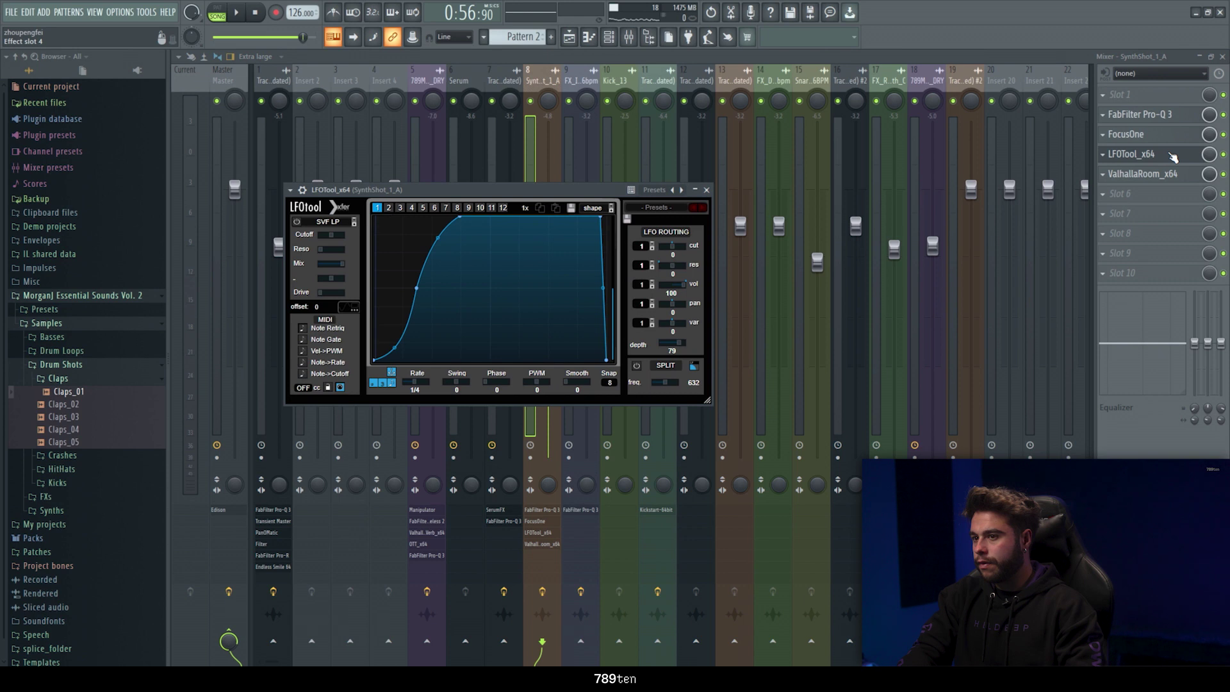
pyautogui.click(1103, 157)
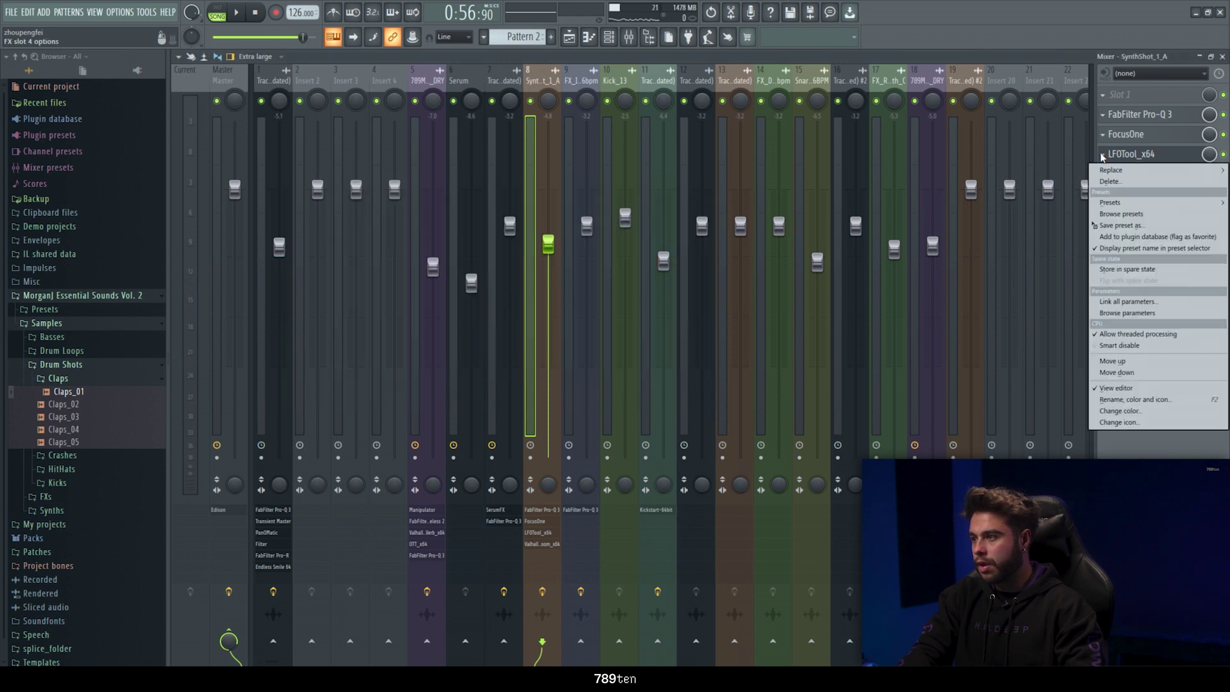
# Check the remaining mixer inserts, ending at FX_ReverseSynth_C, for an LFOTool_x64 setup to reuse
pyautogui.click(490, 81)
pyautogui.click(491, 82)
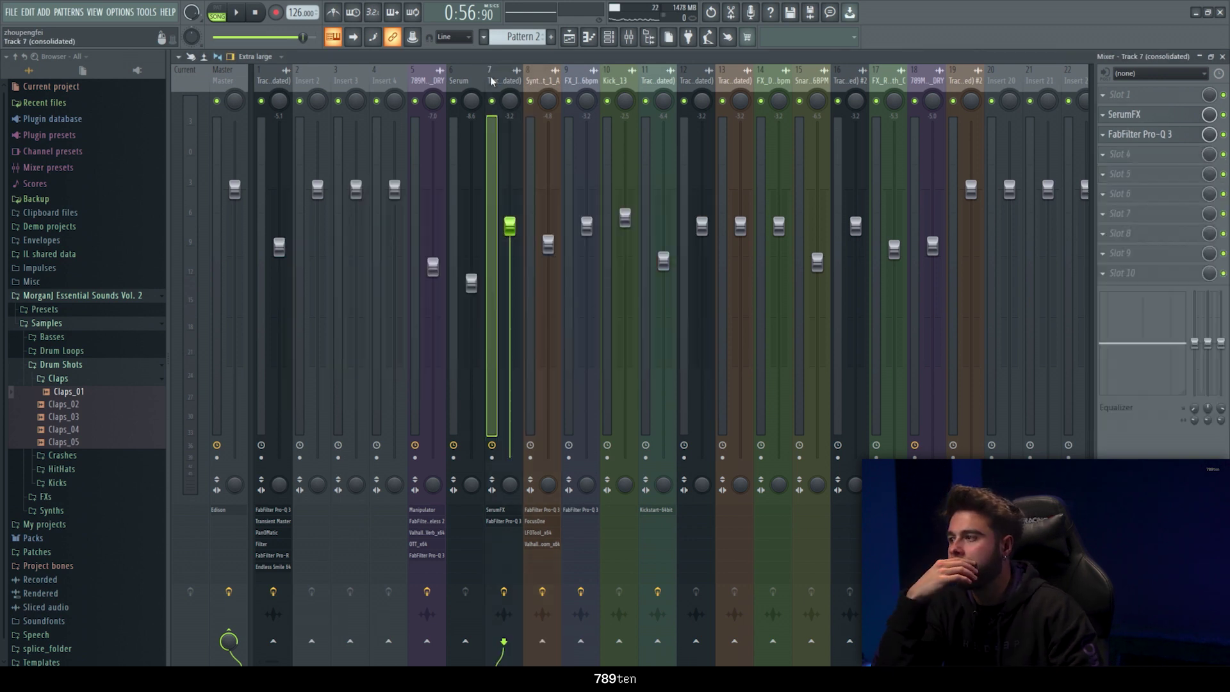
pyautogui.click(460, 81)
pyautogui.click(433, 80)
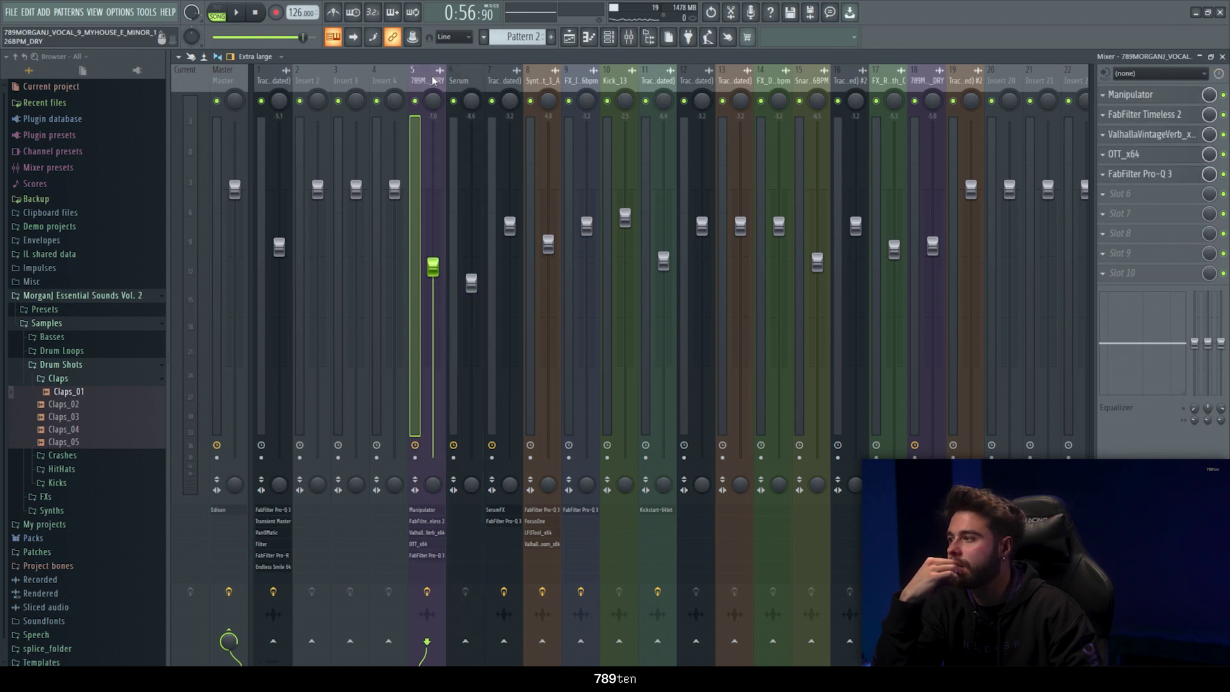
pyautogui.click(285, 80)
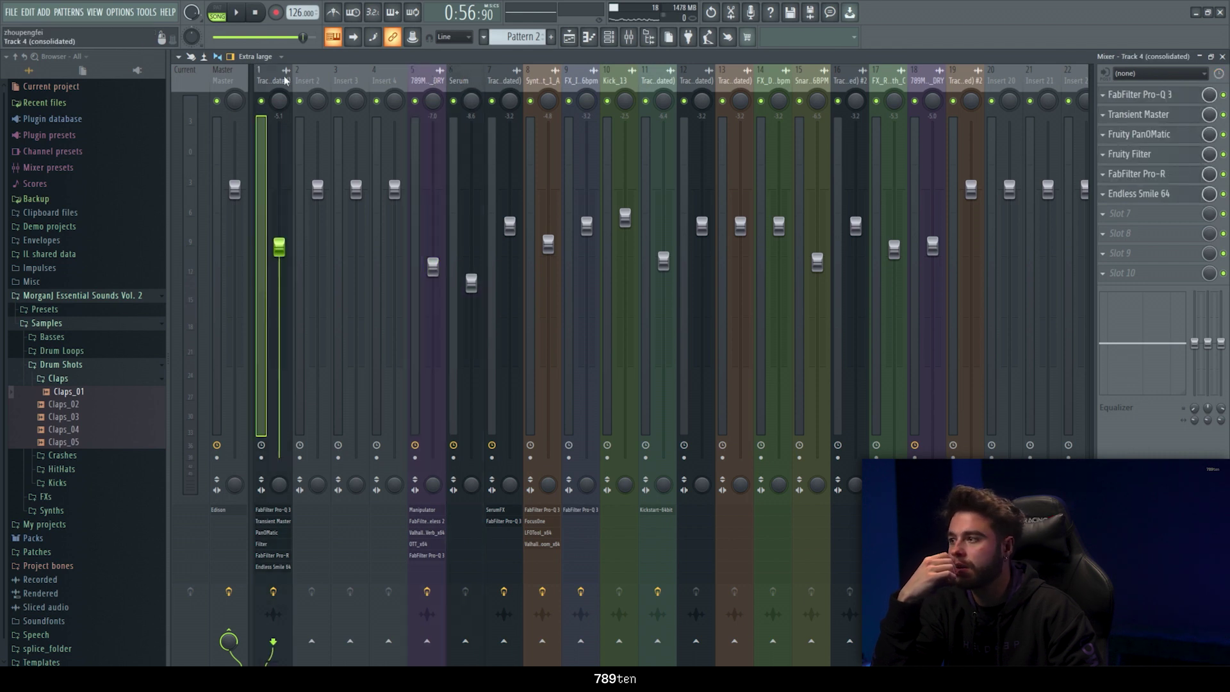
pyautogui.click(694, 80)
pyautogui.click(732, 80)
pyautogui.click(769, 81)
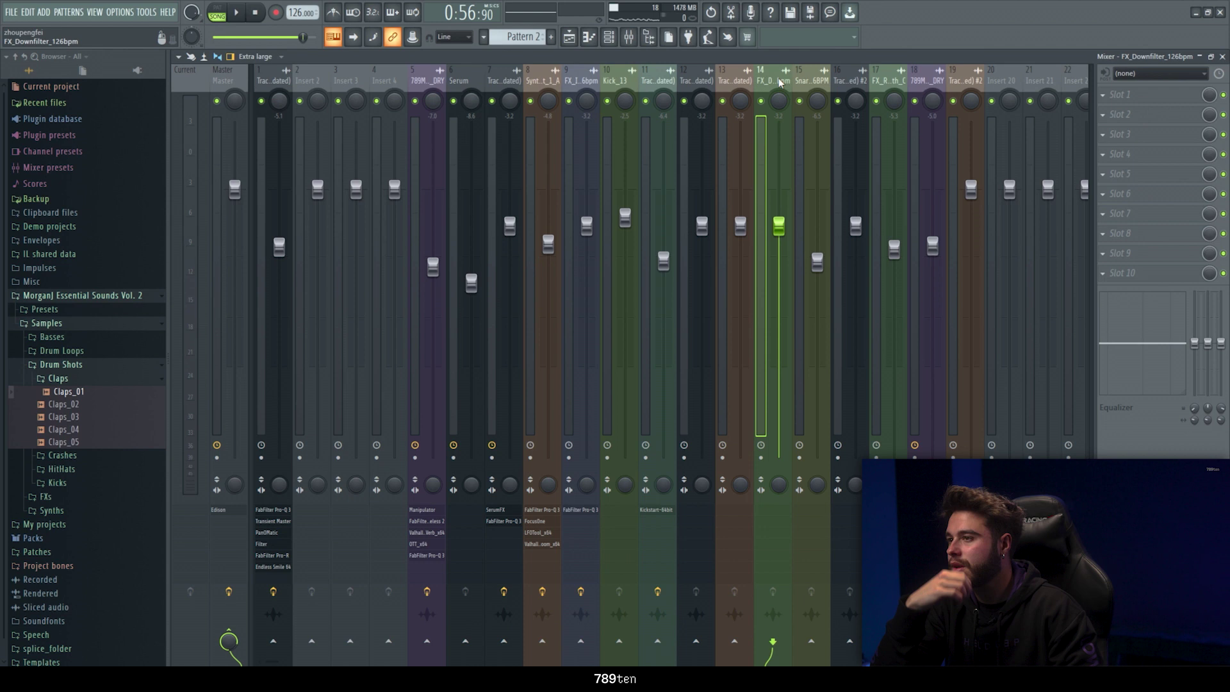
pyautogui.press('Right')
pyautogui.press('Right')
pyautogui.press('Right')
pyautogui.press('Right')
pyautogui.press('Left')
# Copy LFOTool_x64 from the FX_ReverseSynth_C insert to slot 1 of insert 19 and balance the riser's volume during playback
pyautogui.click(1151, 117)
pyautogui.click(1136, 117)
pyautogui.click(1104, 121)
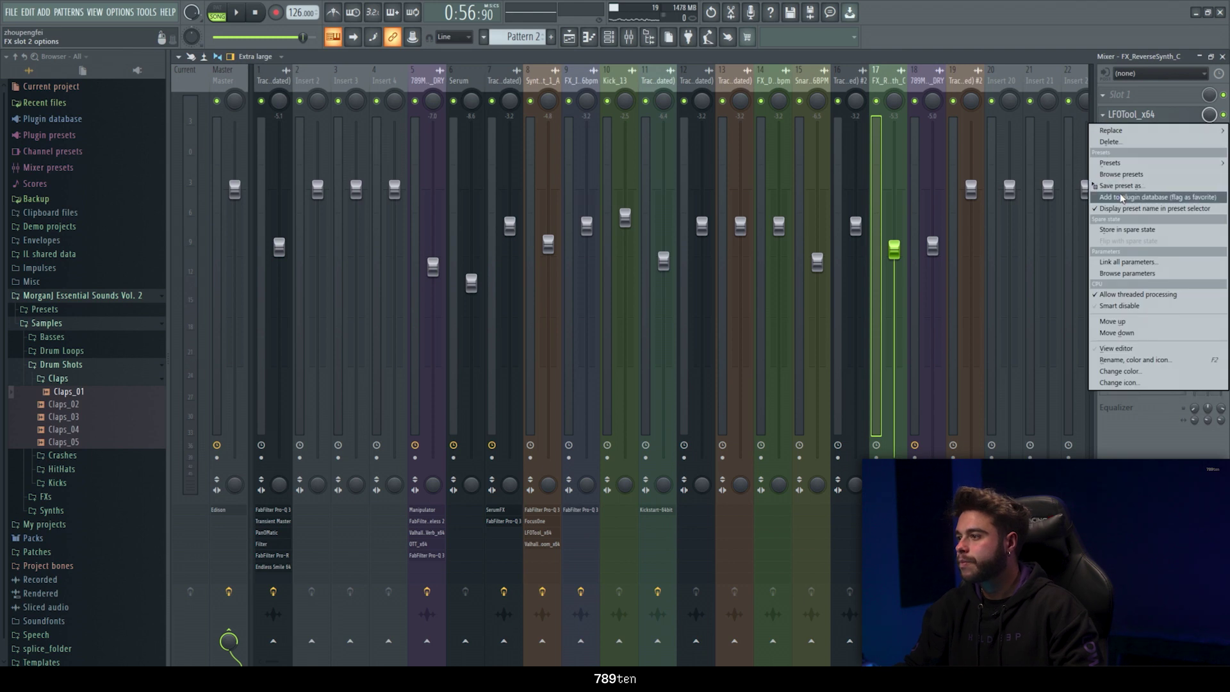
pyautogui.moveTo(1130, 114); pyautogui.dragTo(966, 102)
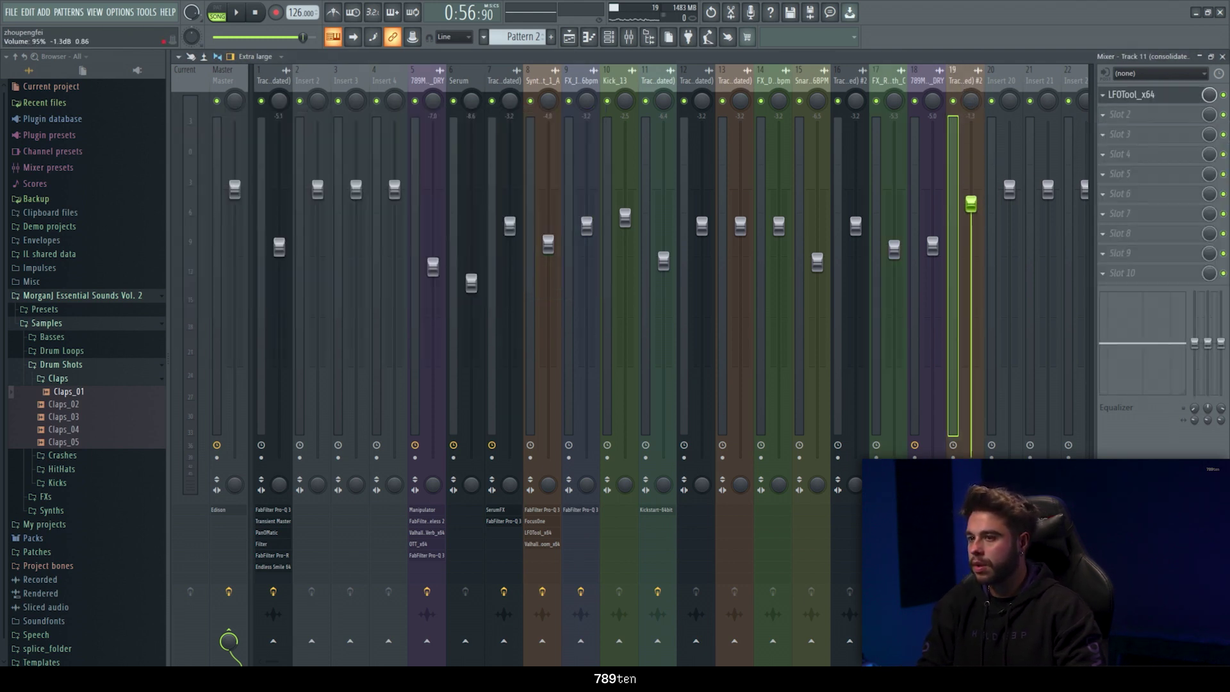
pyautogui.press('space')
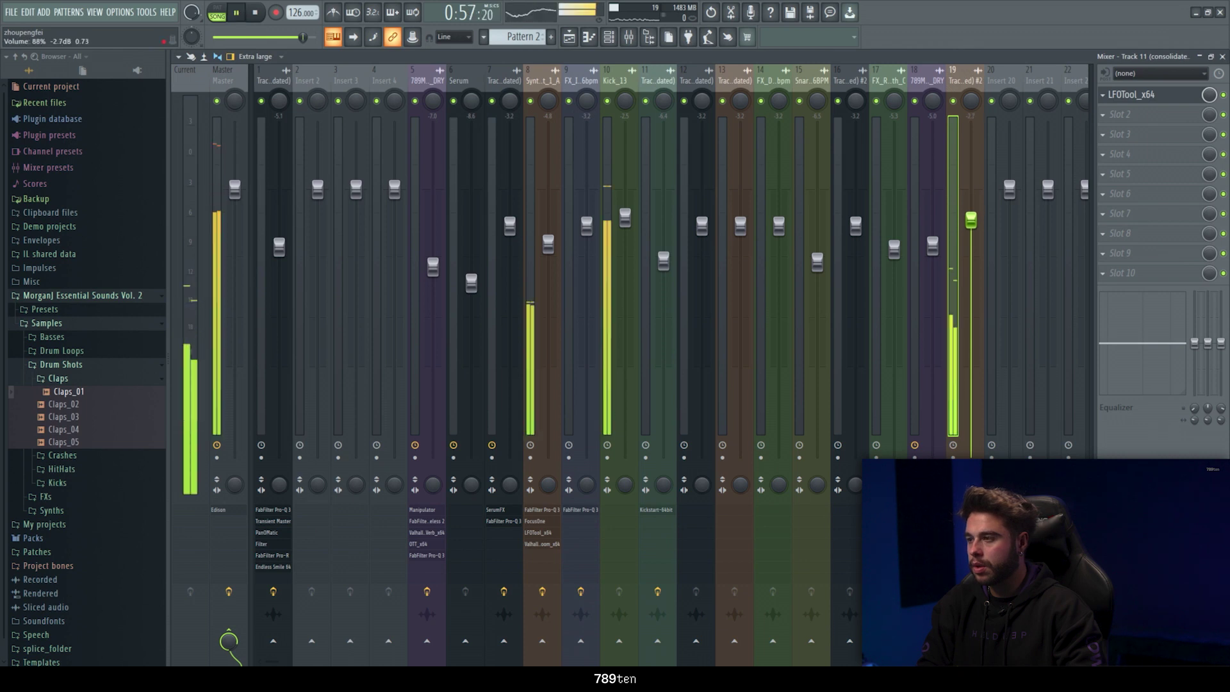
pyautogui.press('space')
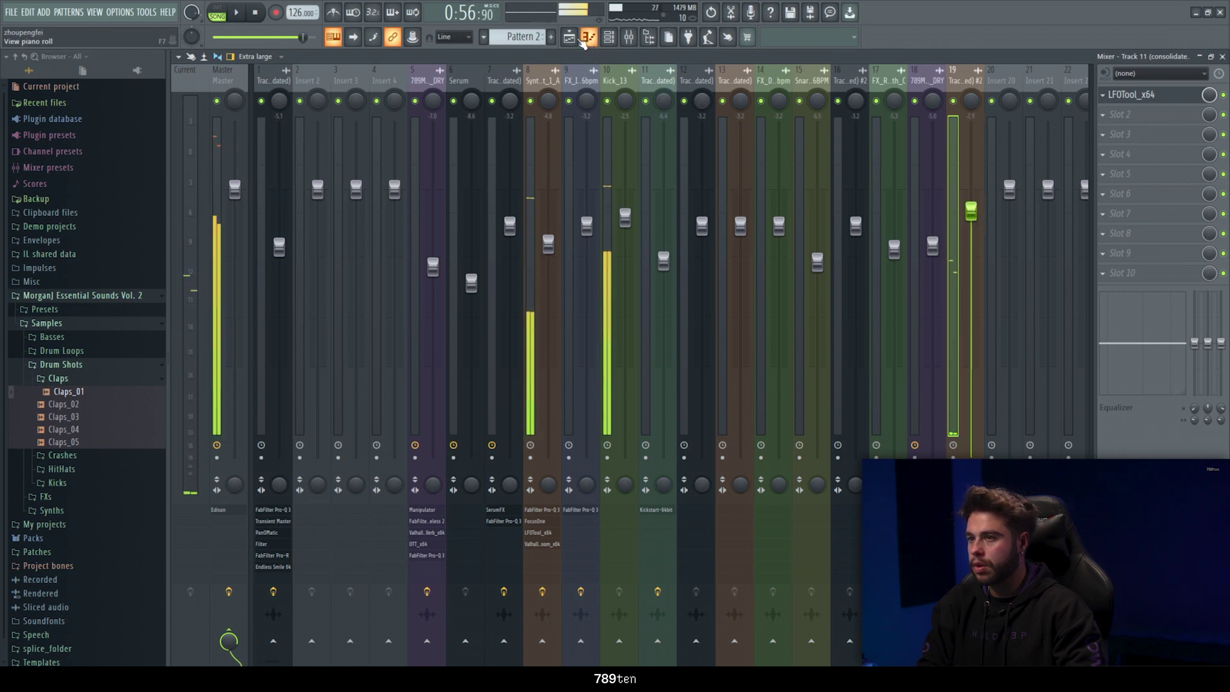
# Solo Track 12, raise the riser's level on insert 19 during playback, and return to the playlist
pyautogui.press('F5')
pyautogui.rightClick(332, 297)
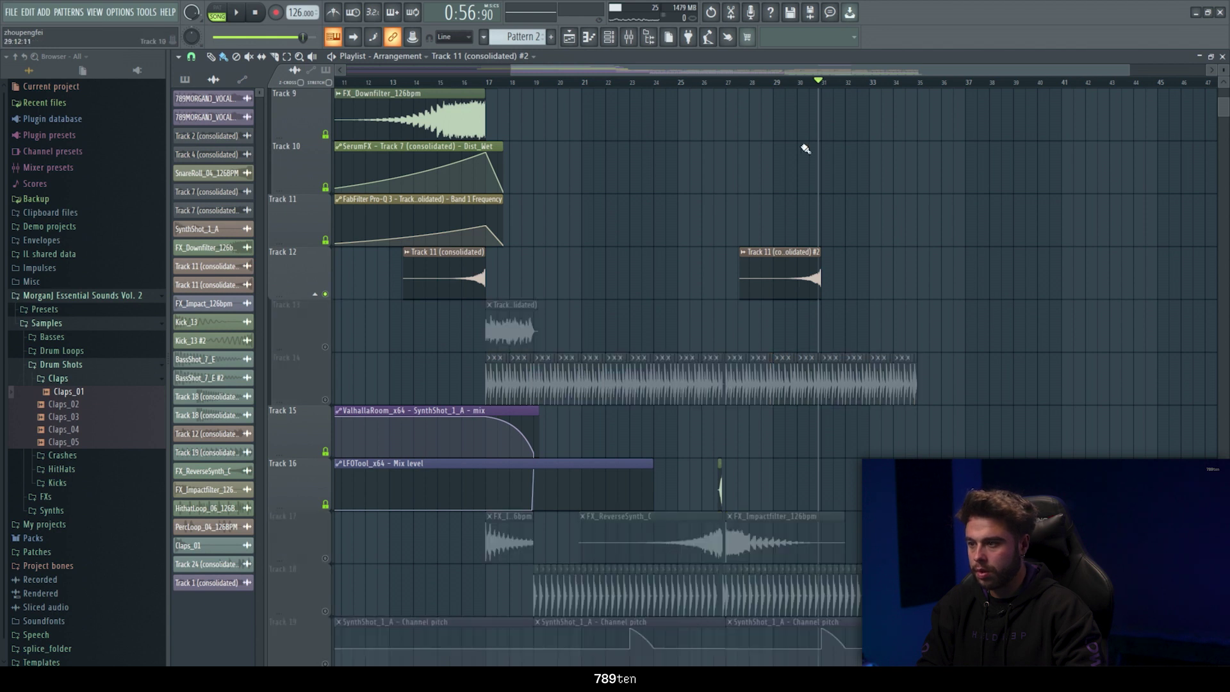
pyautogui.press('space')
pyautogui.press('F9')
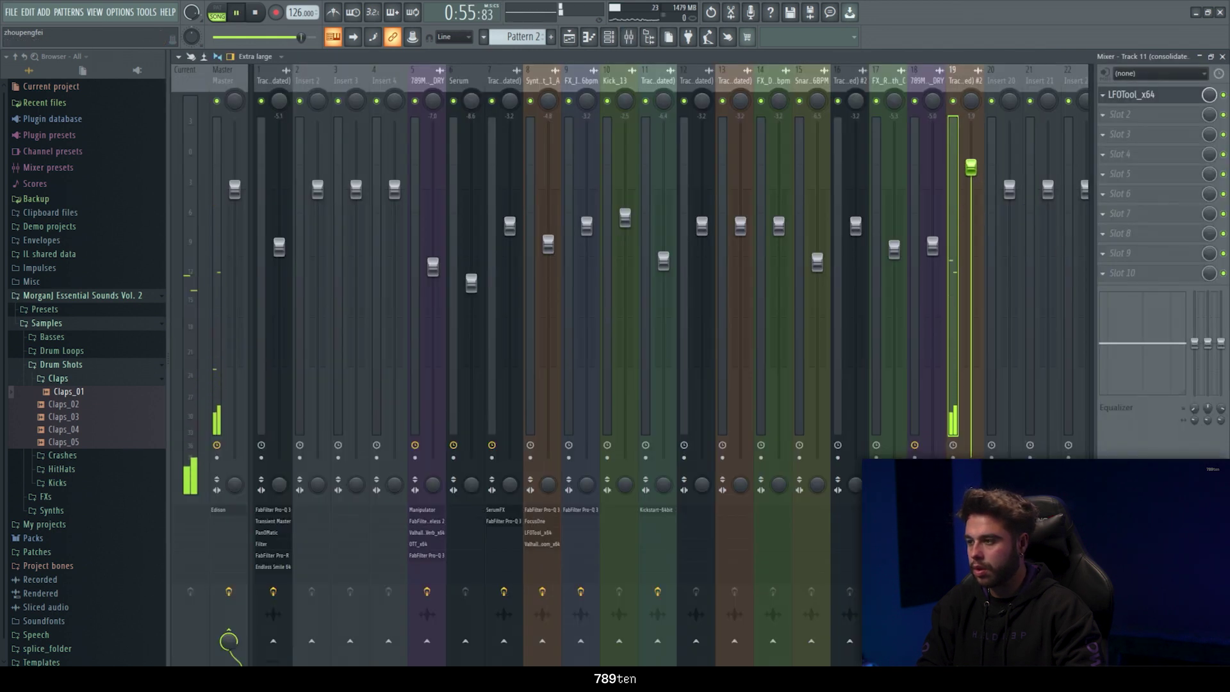
pyautogui.press('space')
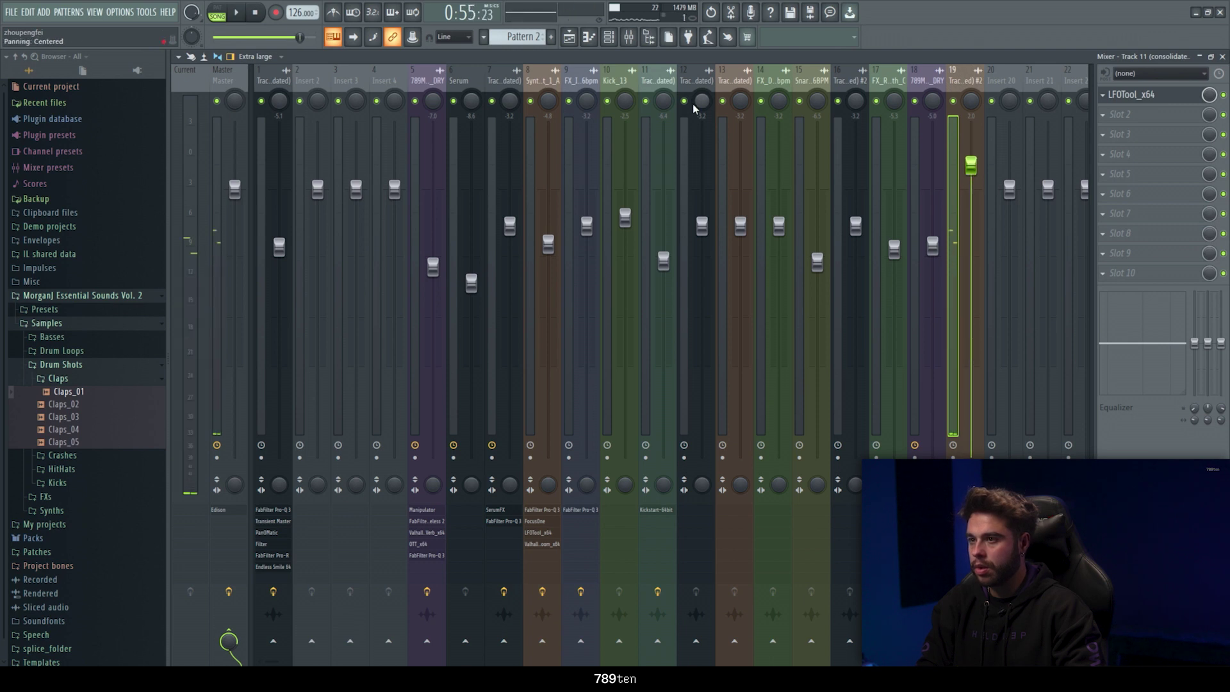
pyautogui.click(568, 37)
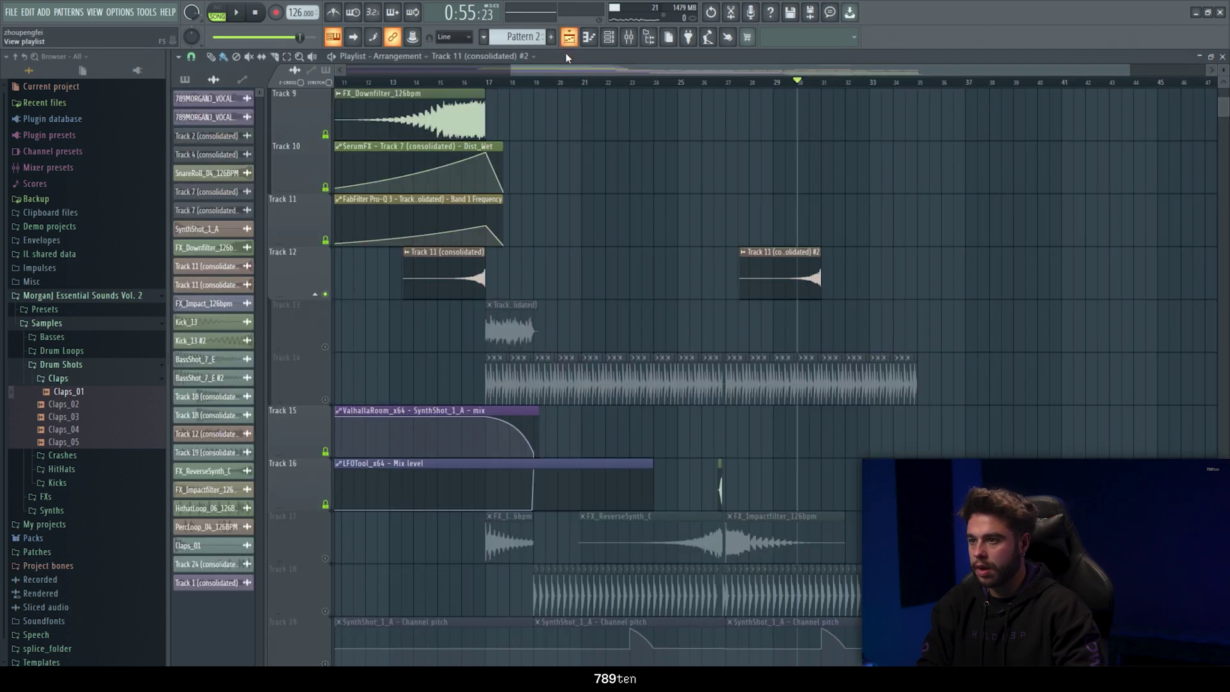
# Unsolo Track 12 and play back the full arrangement
pyautogui.click(327, 137)
pyautogui.moveTo(405, 86); pyautogui.dragTo(379, 84)
pyautogui.press('space')
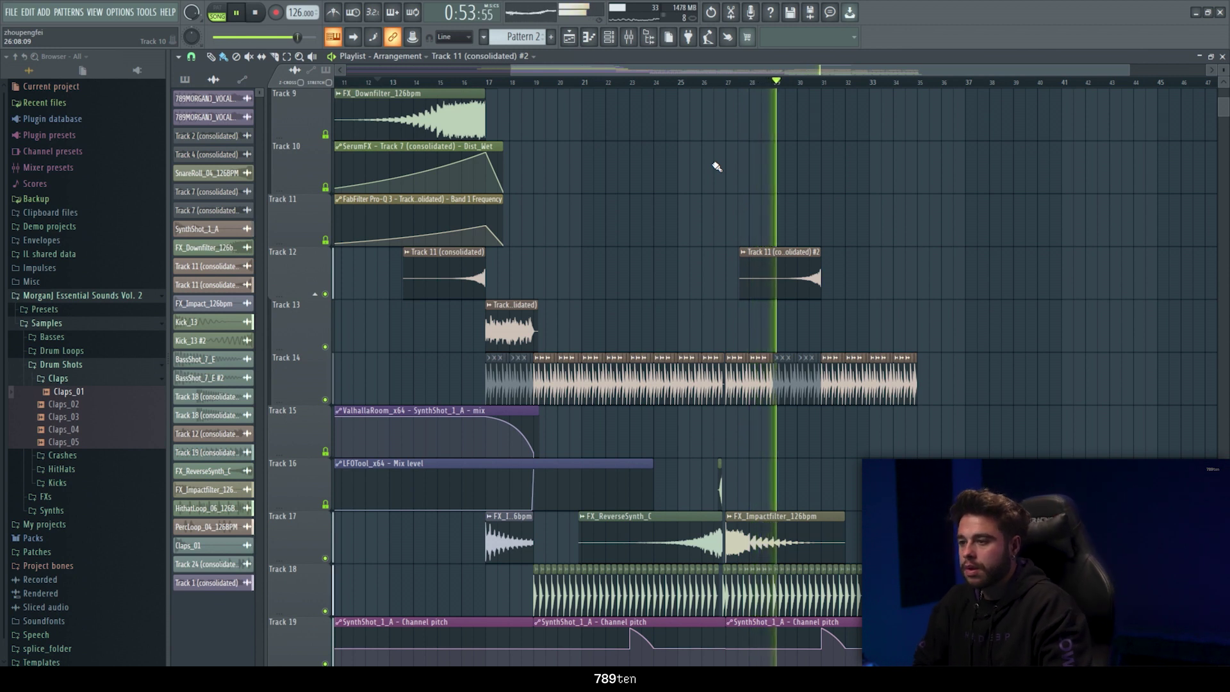
pyautogui.press('space')
# Unmute the muted synth clips on Track 14 between bars 29 and 31
pyautogui.scroll(5, 719, 171)
pyautogui.scroll(4, 810, 93)
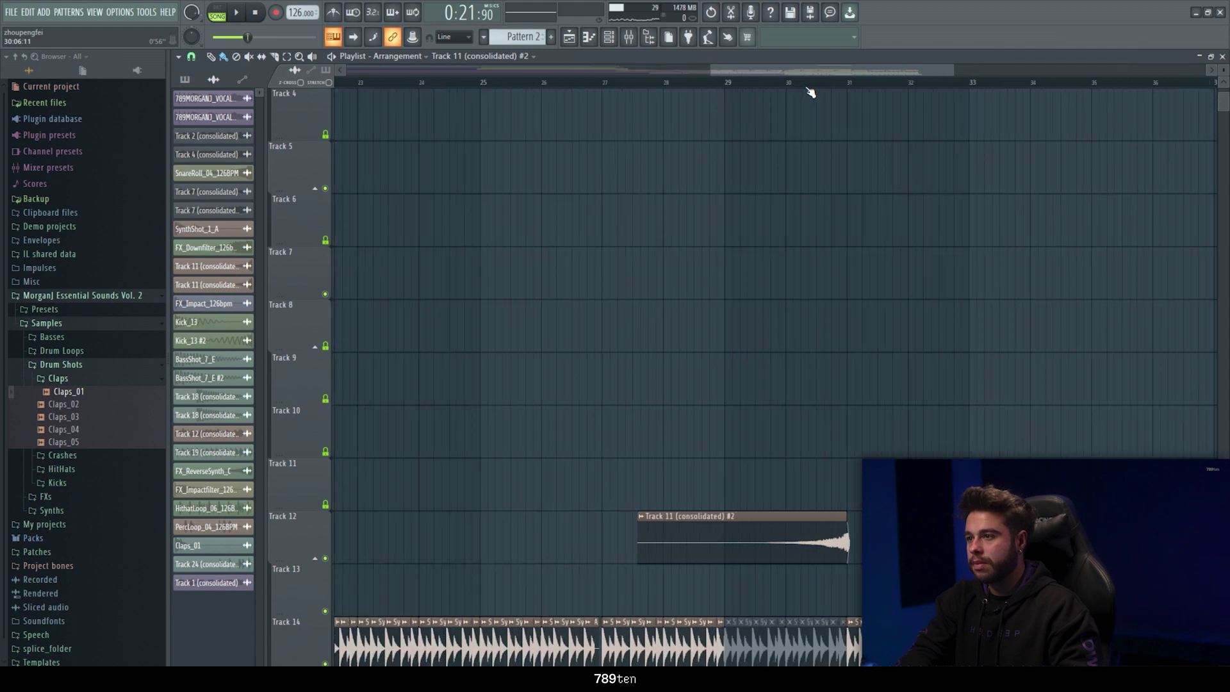
pyautogui.scroll(-5, 800, 102)
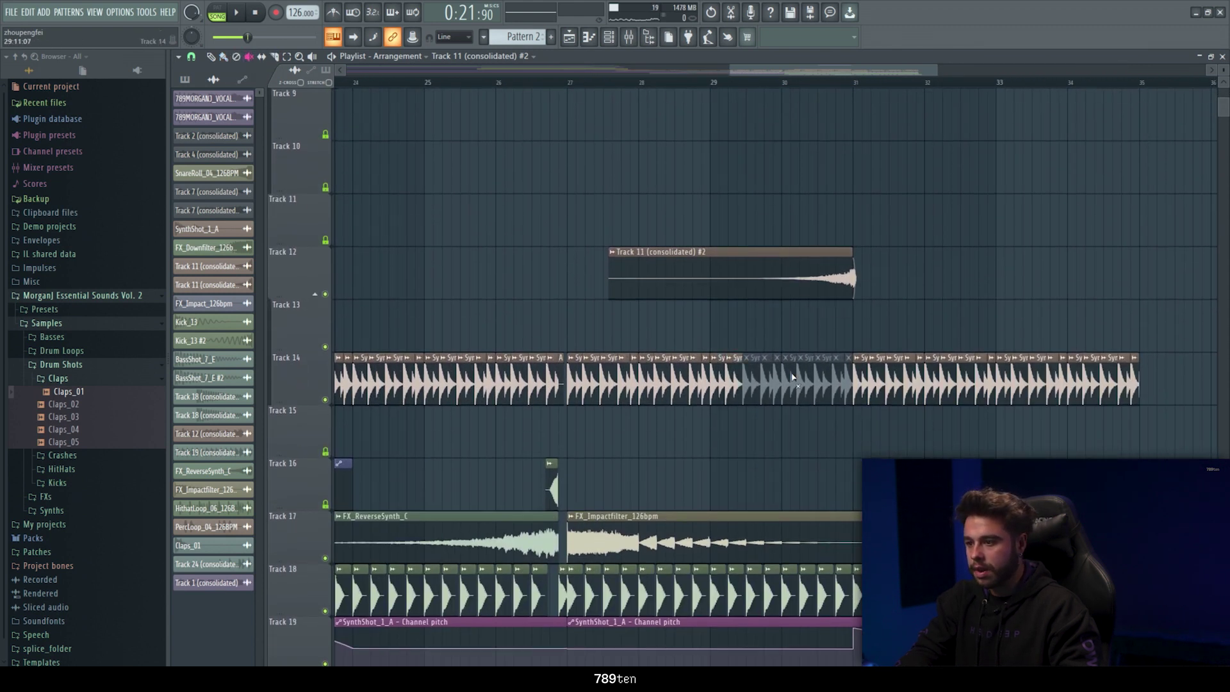
pyautogui.moveTo(793, 378); pyautogui.dragTo(841, 379)
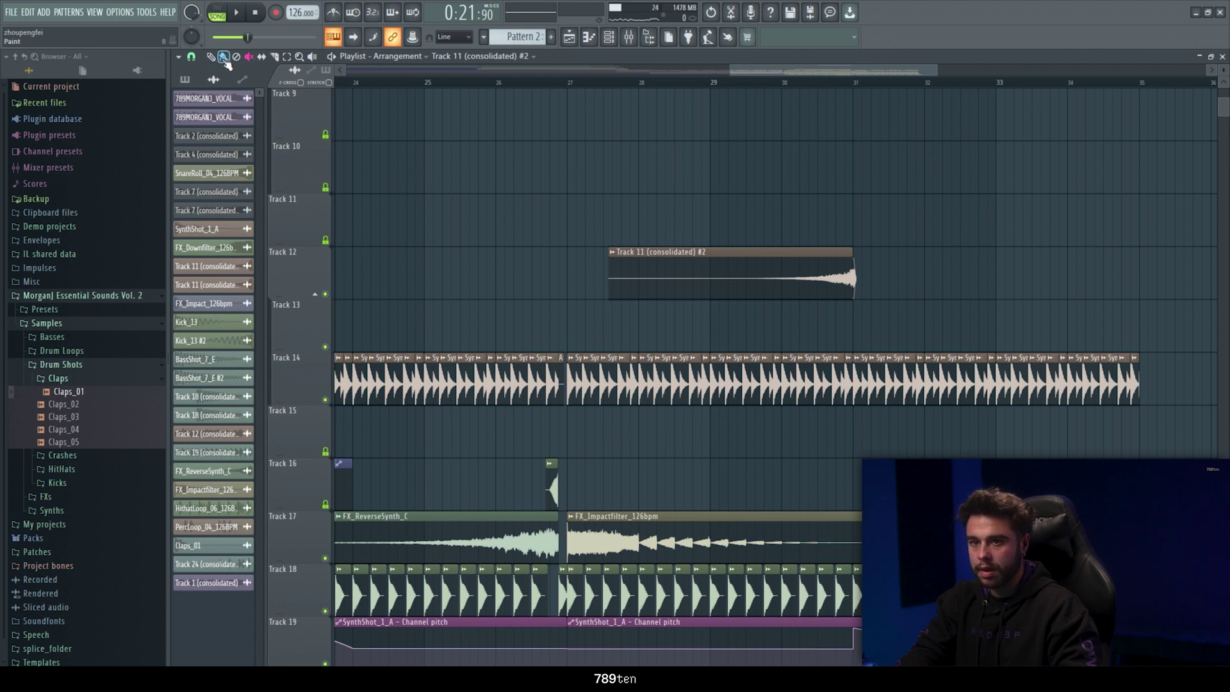
# Move LFOTool_x64 and ValhallaRoom_x64 down one slot on the SynthShot_1_A insert and load Fruity Filter into slot 4
pyautogui.press('space')
pyautogui.press('F9')
pyautogui.click(542, 80)
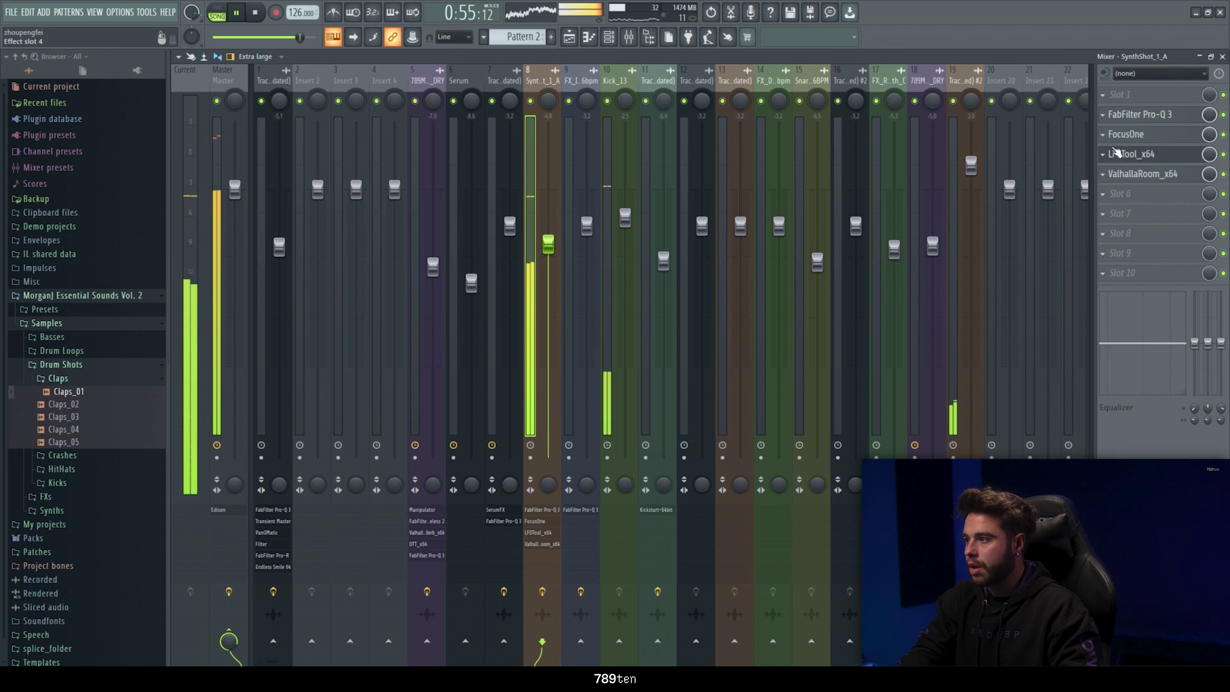
pyautogui.press('space')
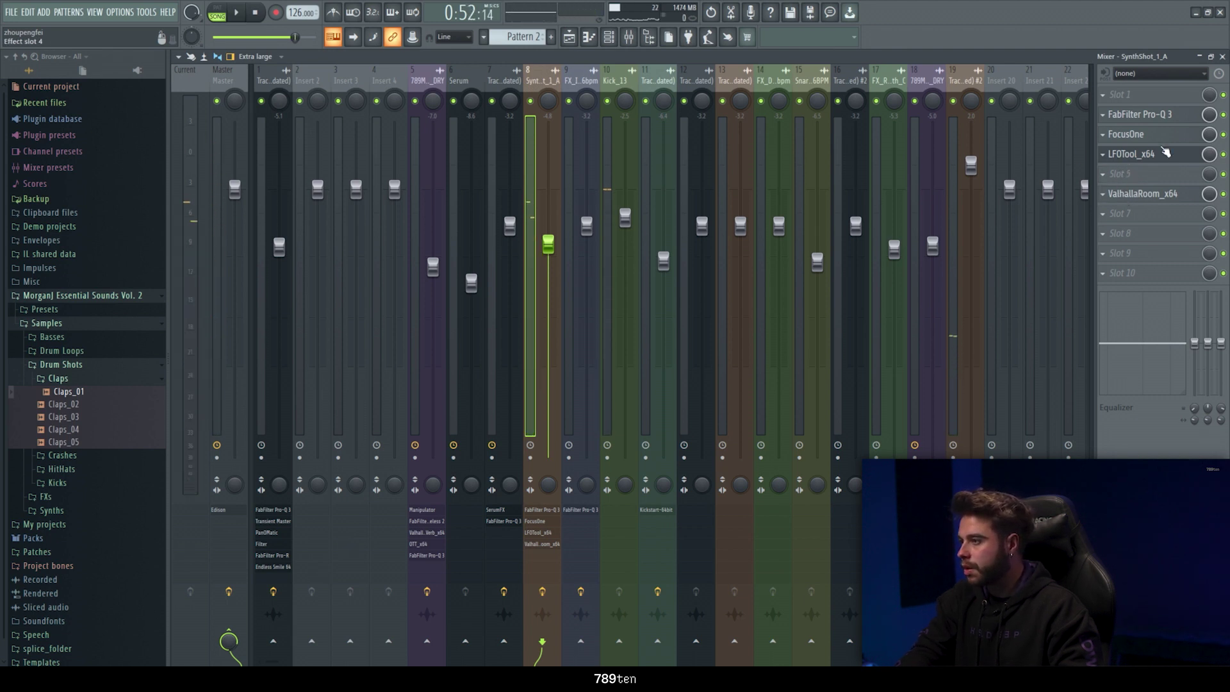
pyautogui.moveTo(1126, 165); pyautogui.dragTo(1127, 177)
pyautogui.click(1112, 154)
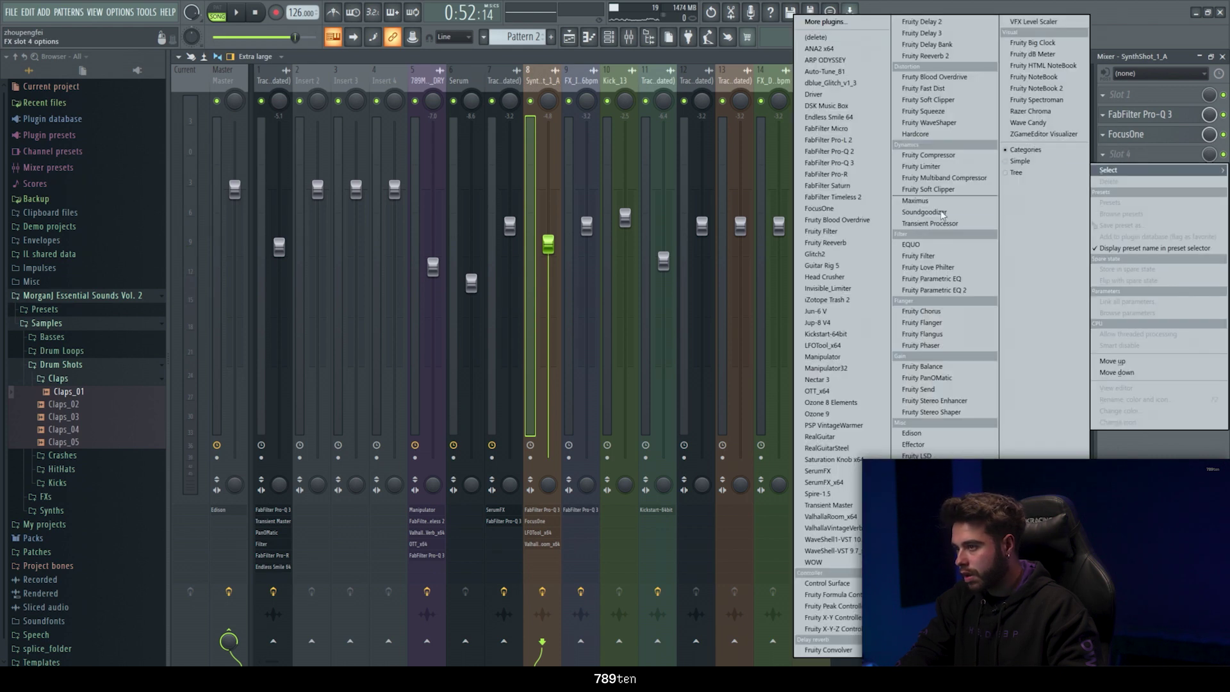
pyautogui.click(820, 232)
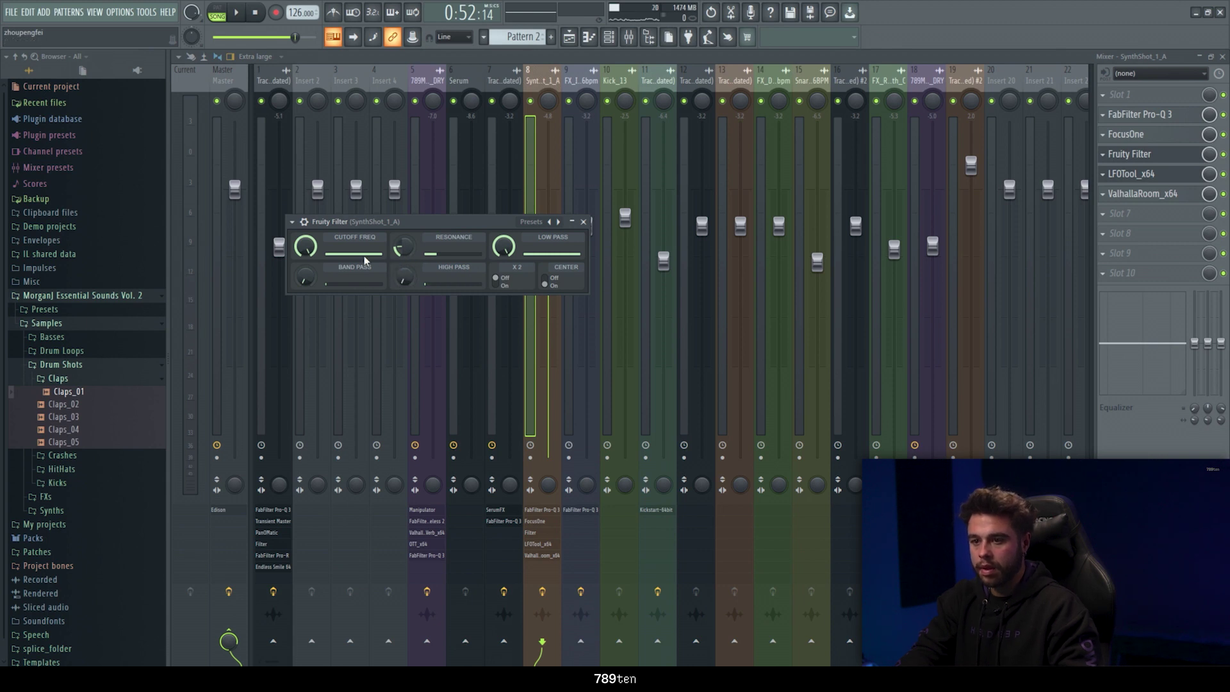
# Create an automation clip for Fruity Filter's cutoff frequency on SynthShot_1_A and show it in the playlist
pyautogui.rightClick(300, 253)
pyautogui.click(333, 334)
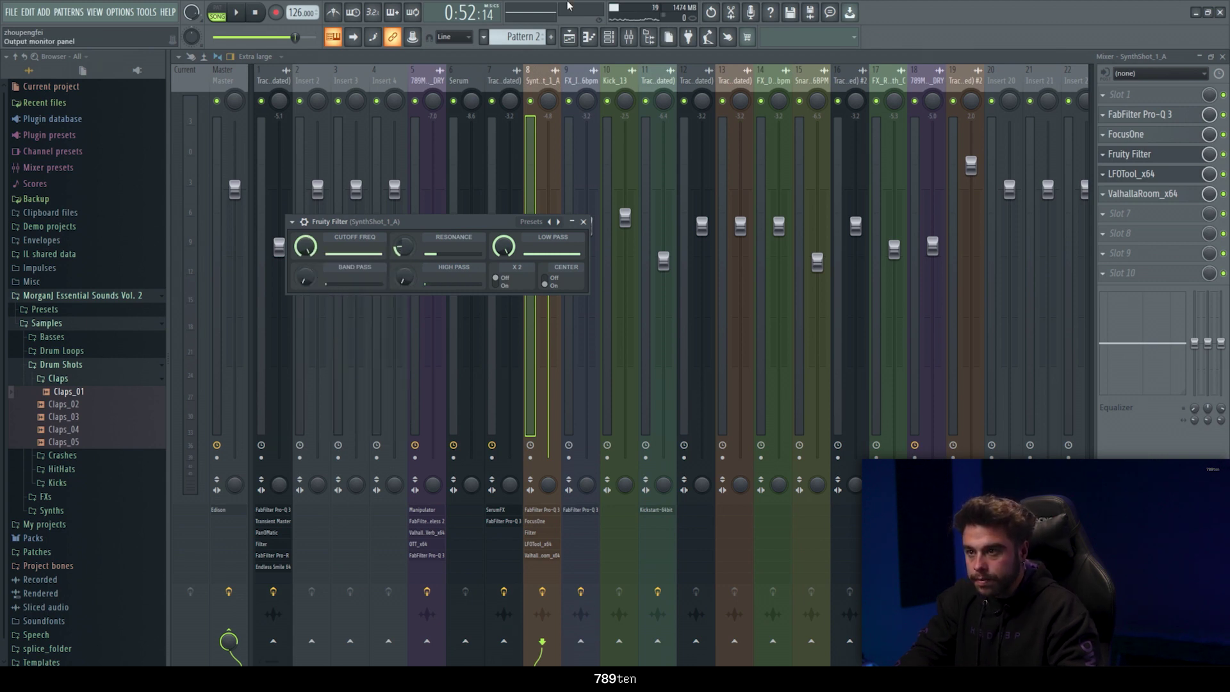
pyautogui.click(578, 36)
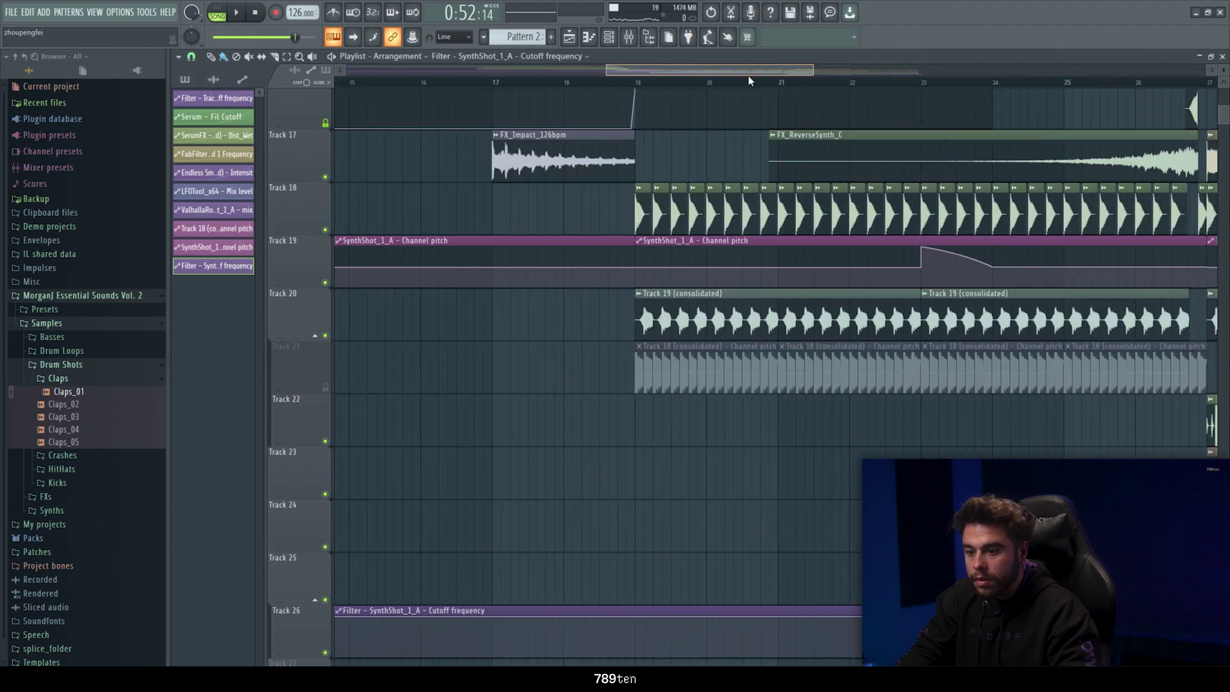
# Add cutoff automation points on Track 26 that drop the synth filter at bar 29 and ramp upward through bar 31
pyautogui.moveTo(819, 78); pyautogui.dragTo(891, 77)
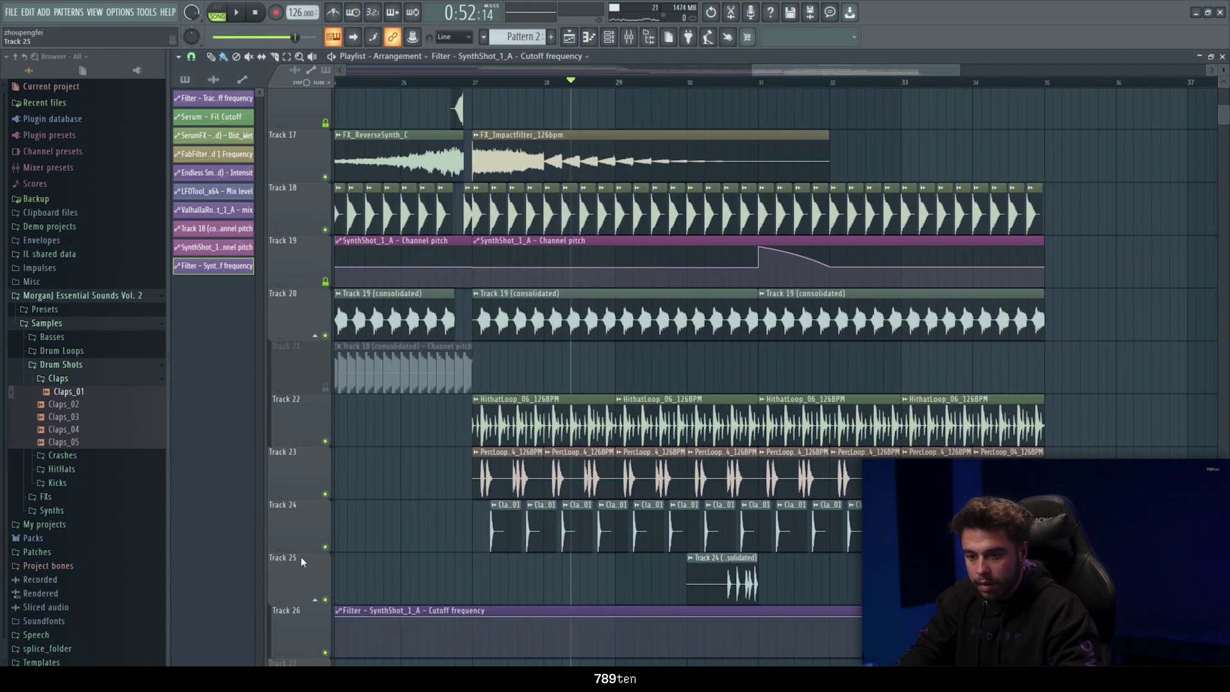
pyautogui.press('space')
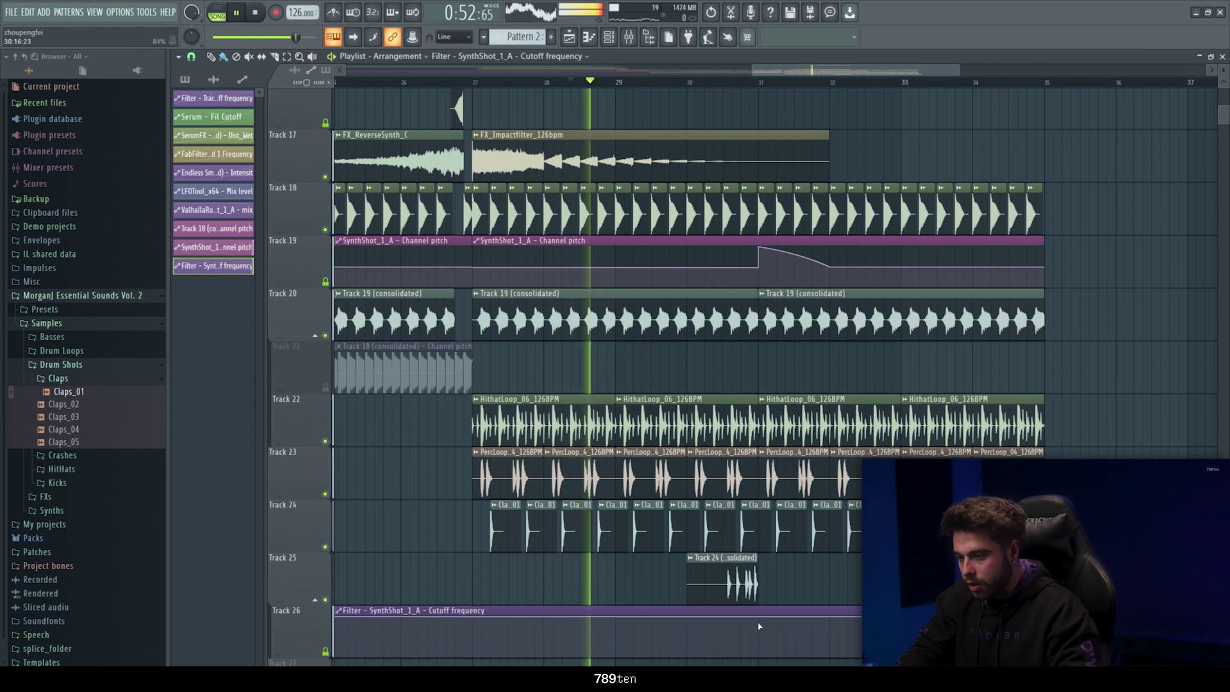
pyautogui.press('space')
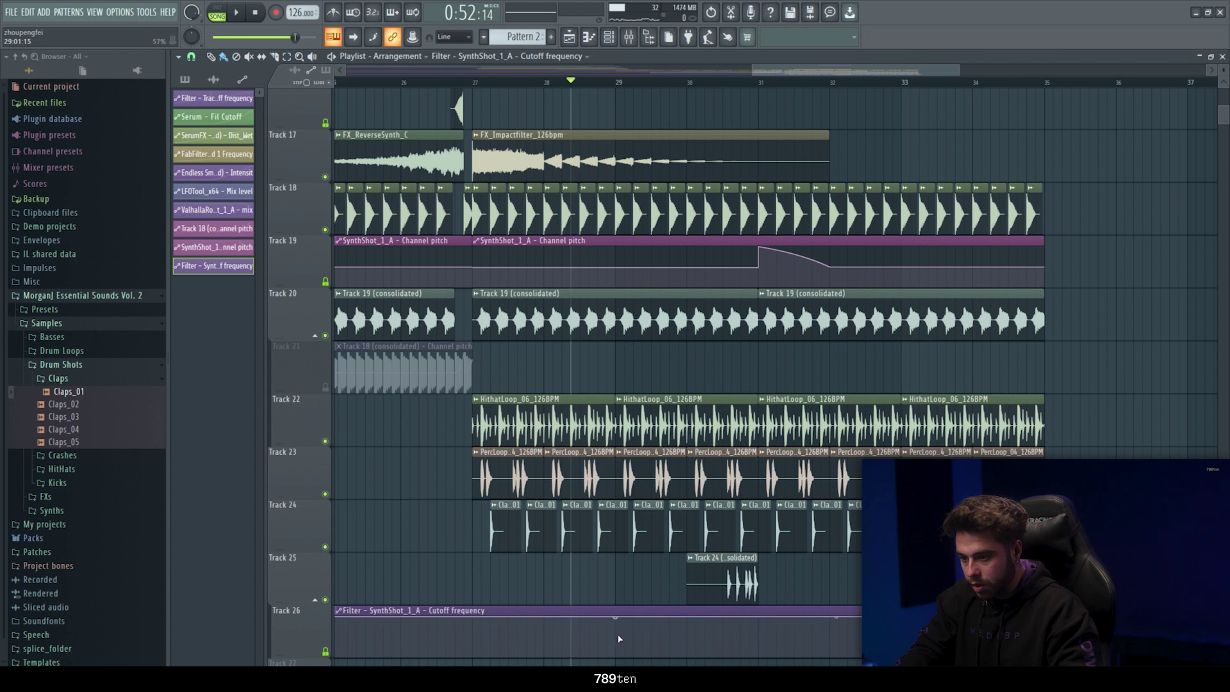
pyautogui.moveTo(617, 632); pyautogui.dragTo(617, 636)
pyautogui.rightClick(617, 636)
pyautogui.click(633, 627)
pyautogui.press('space')
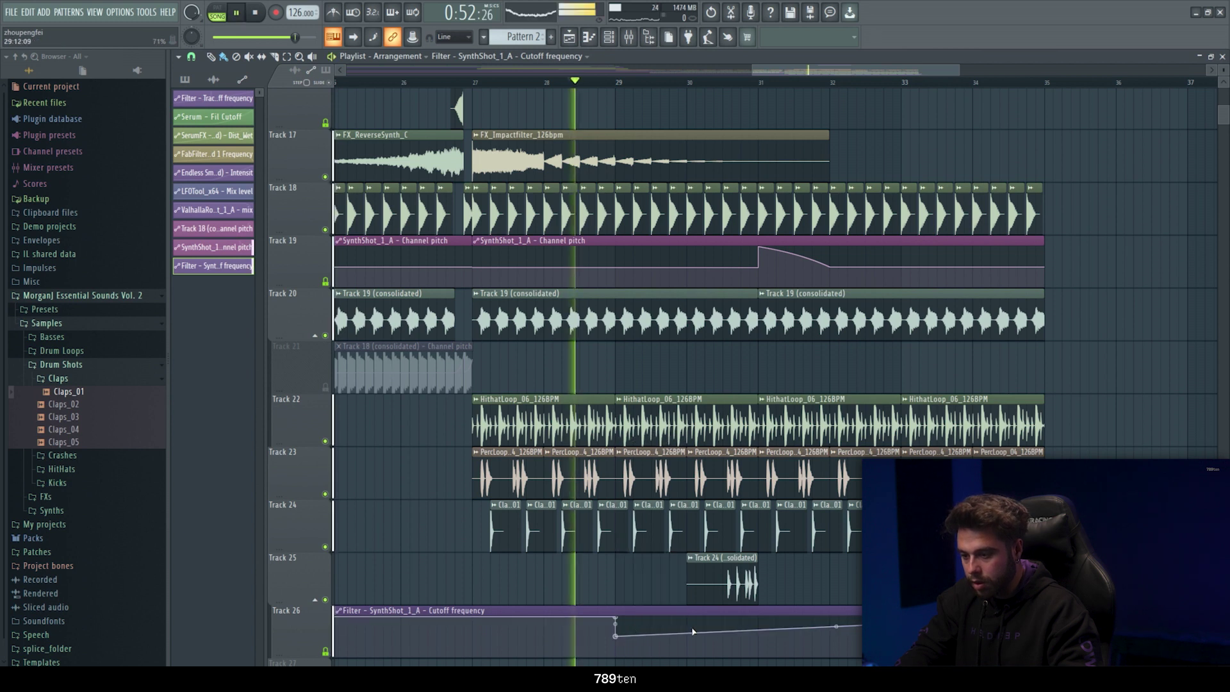
pyautogui.rightClick(759, 635)
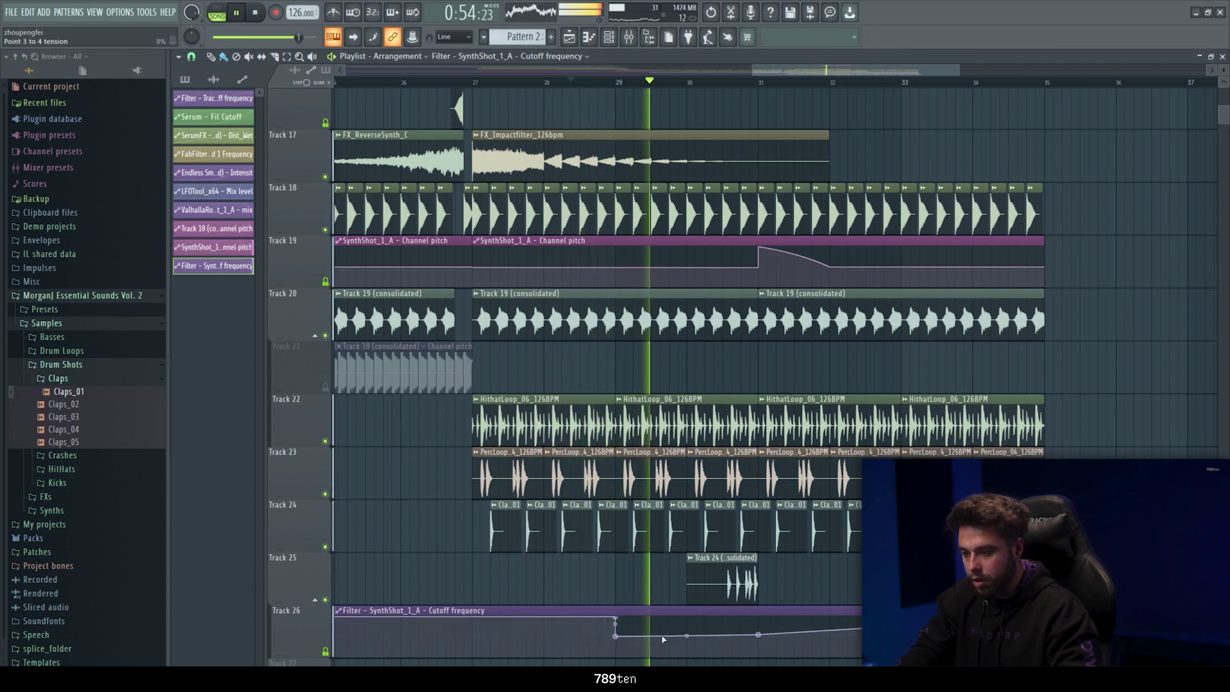
# Lower the cutoff point at bar 29 to about 22% and make the ramp jump back to fully open at bar 31
pyautogui.press('space')
pyautogui.press('space')
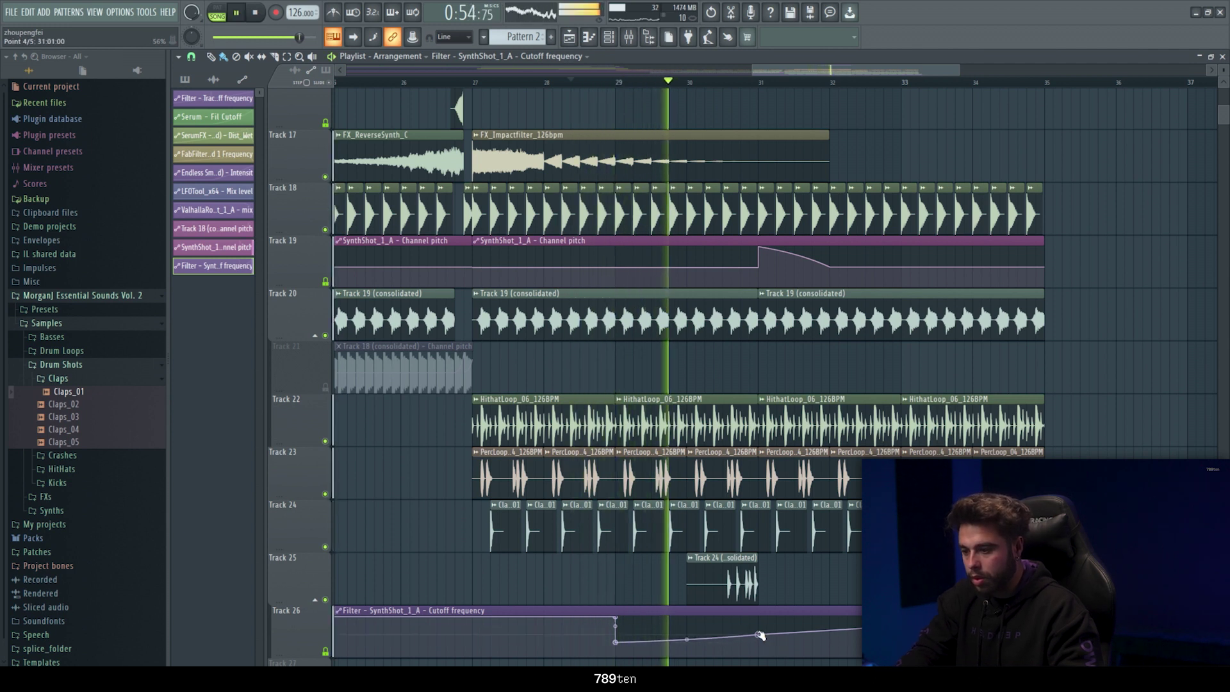
pyautogui.press('space')
pyautogui.press('space')
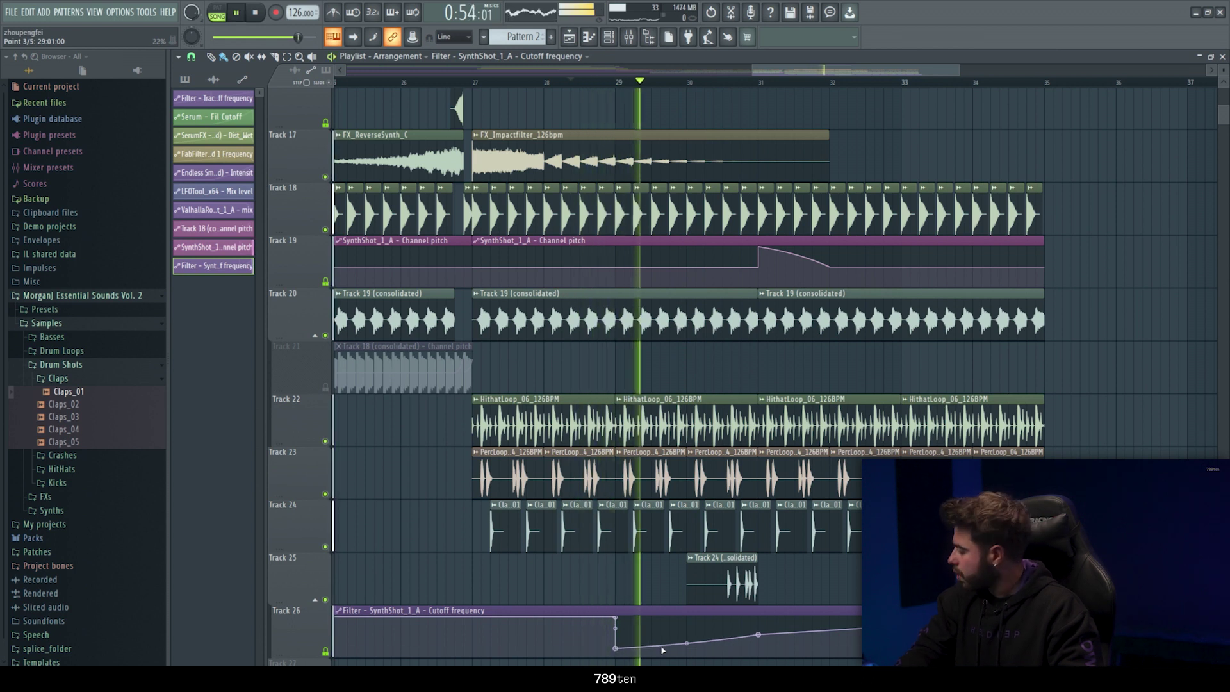
pyautogui.rightClick(758, 634)
pyautogui.moveTo(758, 634); pyautogui.dragTo(762, 614)
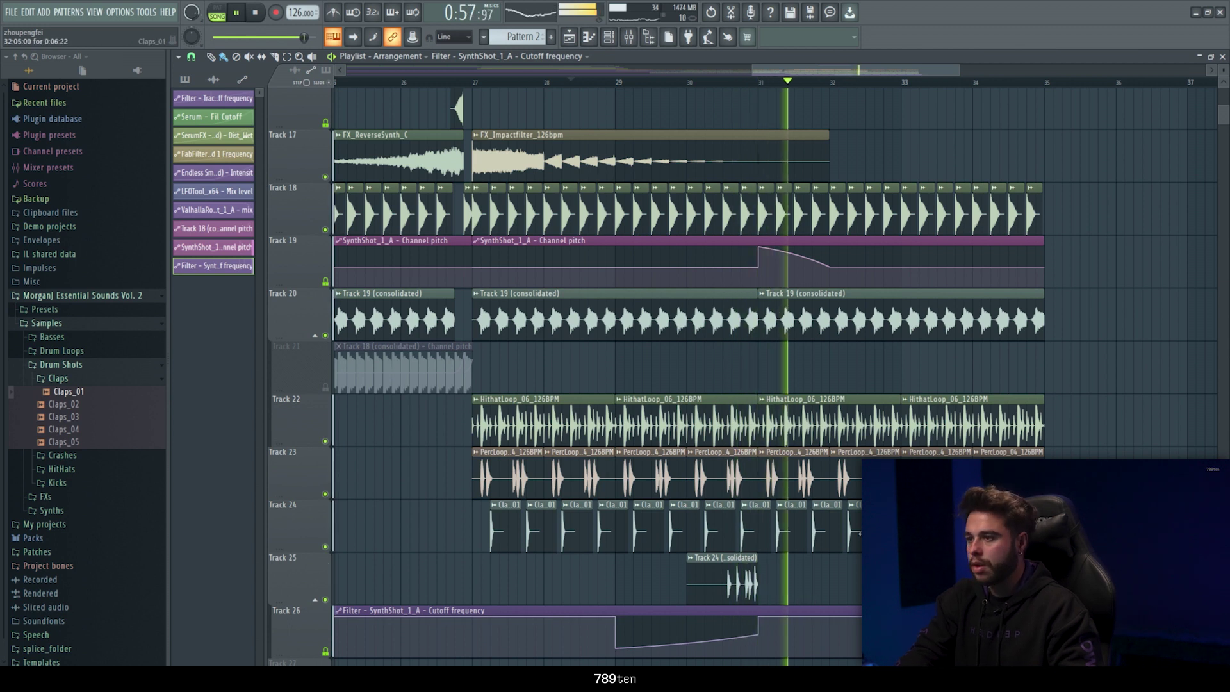
# Copy the riser clip Track 11 (consolidated) #2 along Track 12 so the copy ends at bar 35
pyautogui.scroll(5, 914, 374)
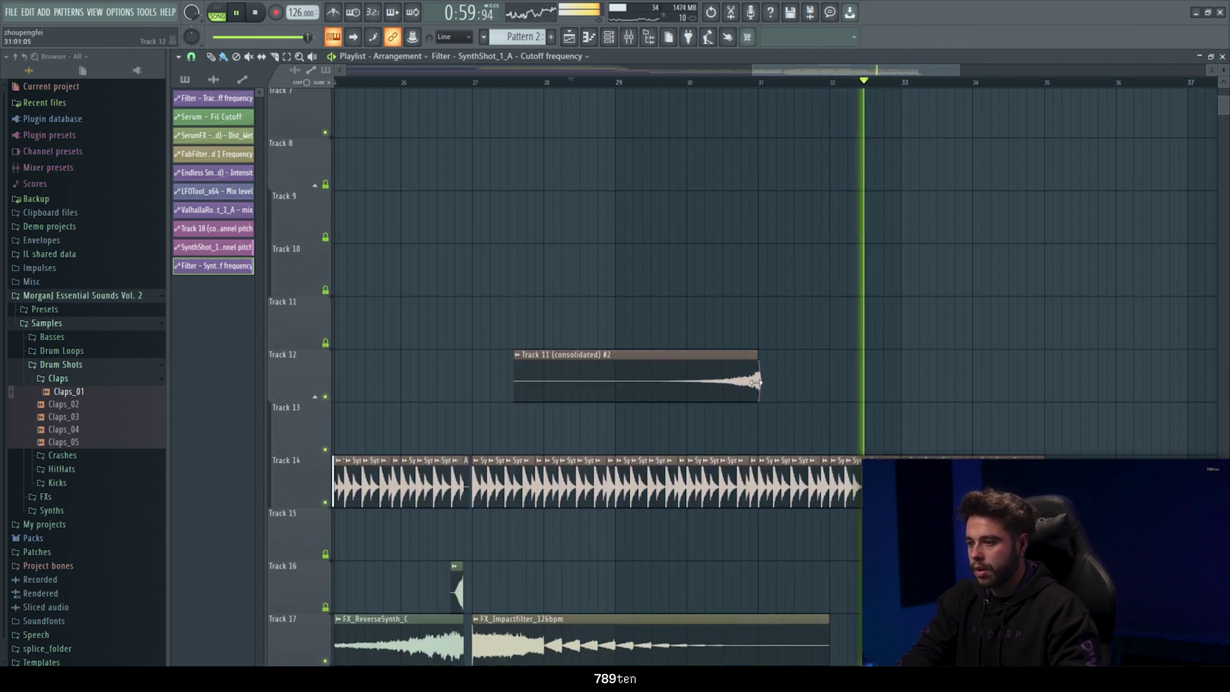
pyautogui.press('space')
pyautogui.moveTo(720, 372); pyautogui.dragTo(994, 365)
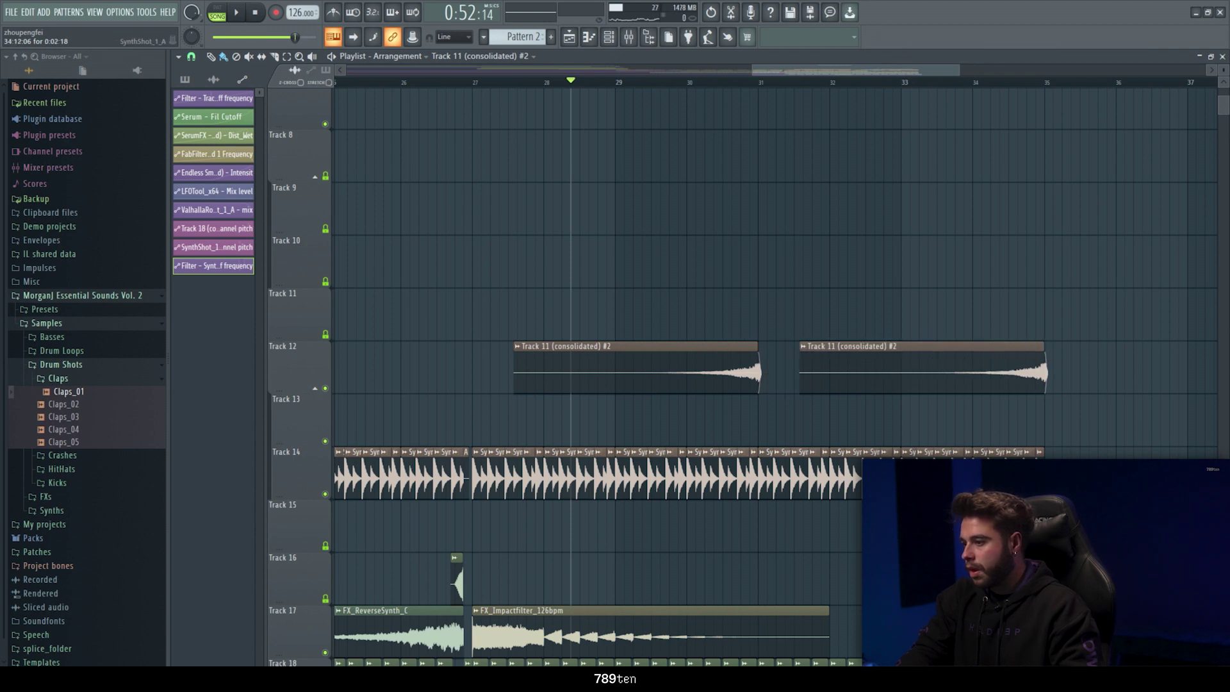
# Copy the vocal clip Track 1 (consolidated) along Track 1 to start at bar 33
pyautogui.press('space')
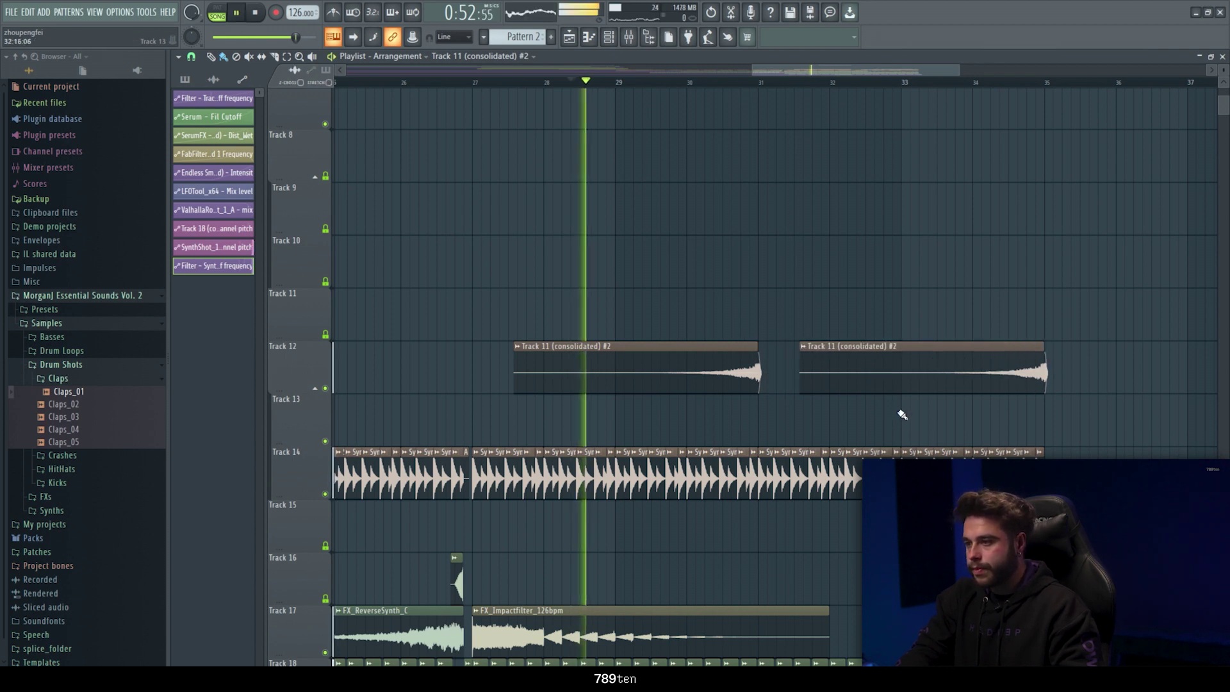
pyautogui.scroll(4, 898, 415)
pyautogui.click(971, 122)
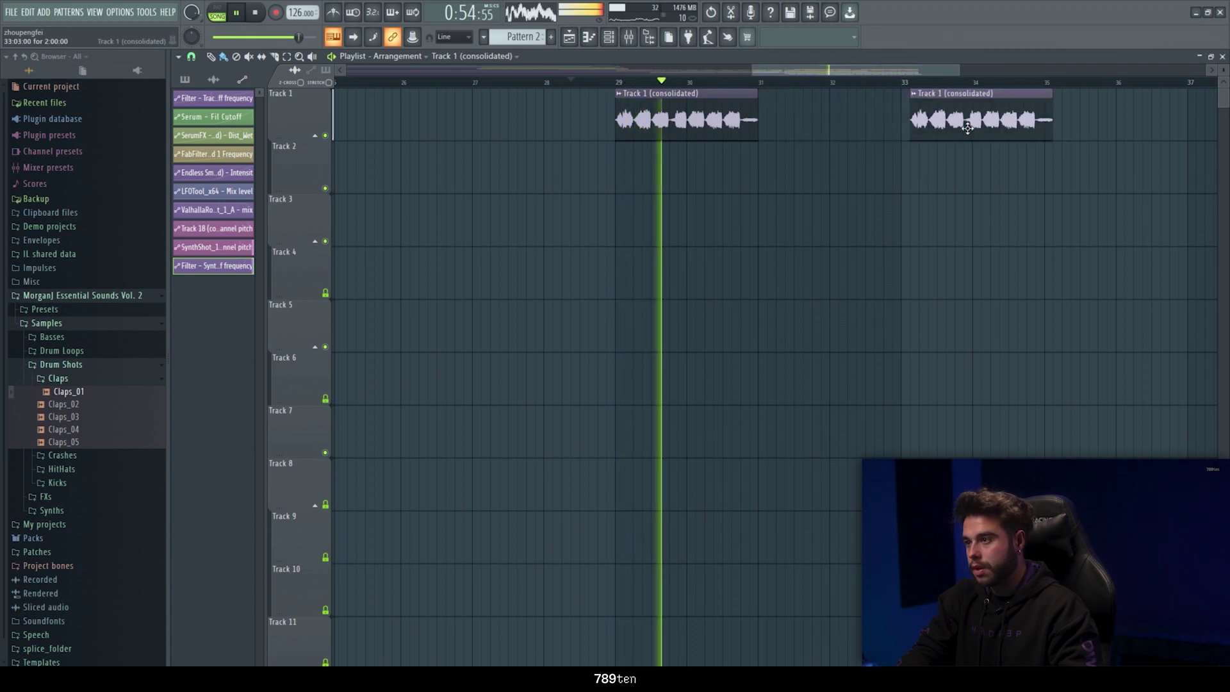
# Split the cutoff automation clip on Track 26 at bars 27 and 32, and delete the part before bar 27
pyautogui.scroll(-8, 954, 257)
pyautogui.scroll(3, 942, 303)
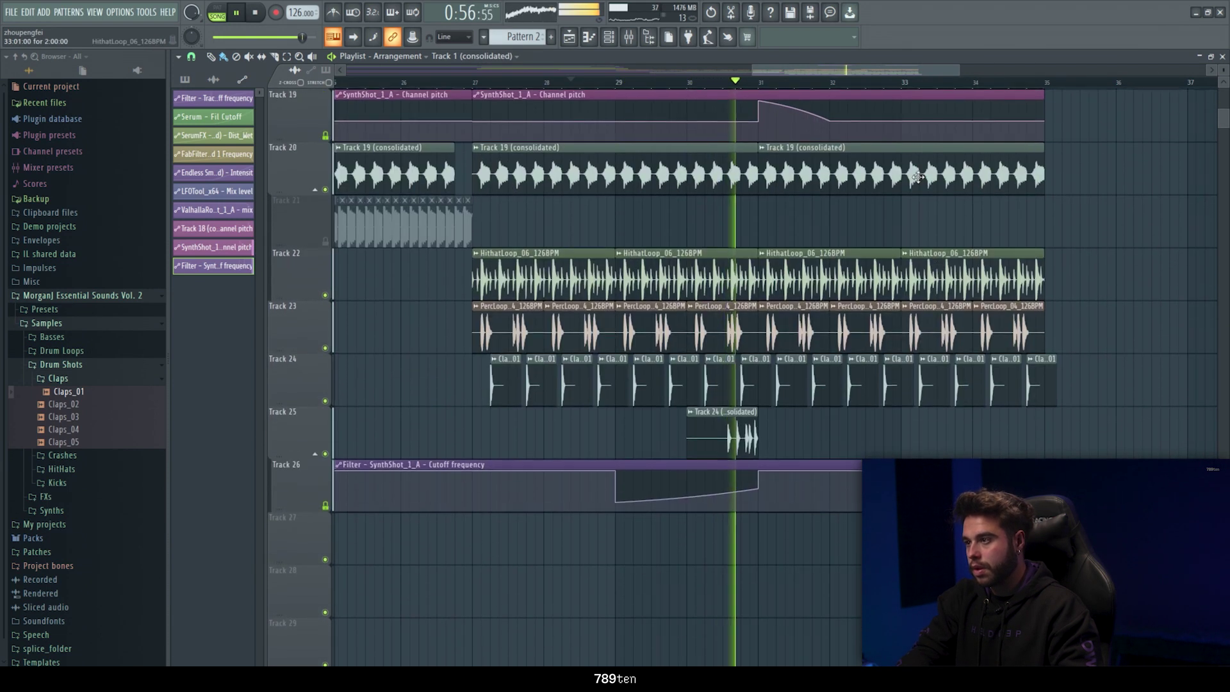
pyautogui.scroll(-4, 879, 82)
pyautogui.scroll(5, 708, 329)
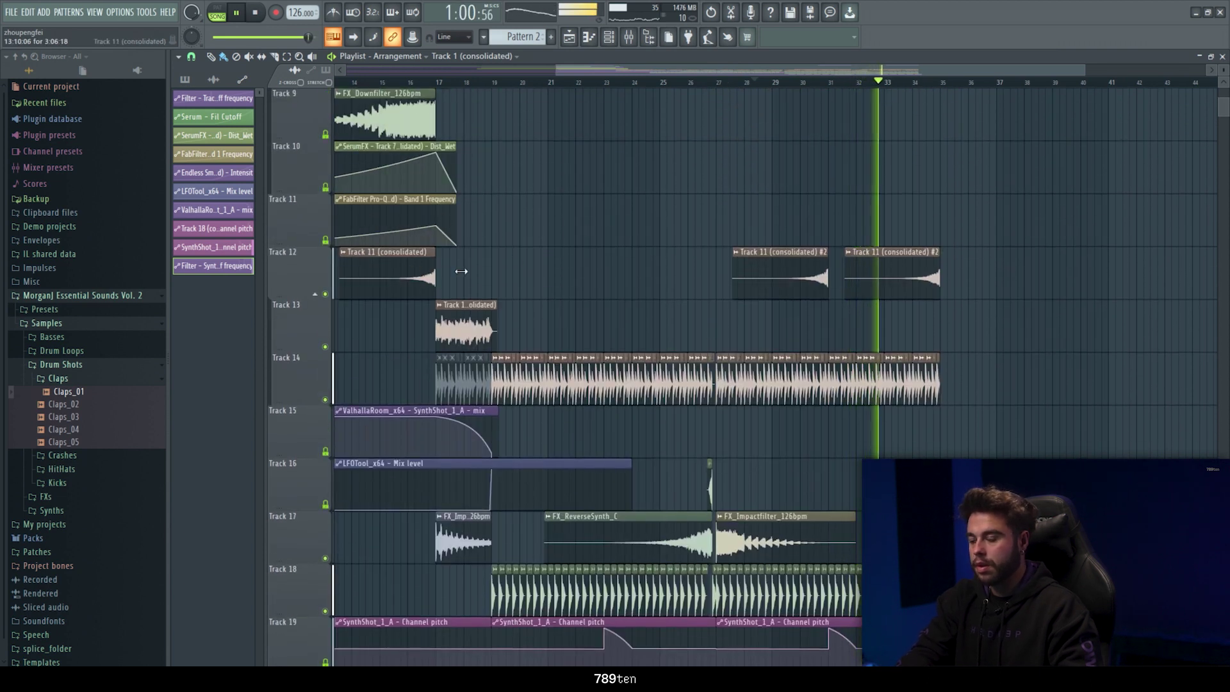
pyautogui.scroll(-5, 687, 228)
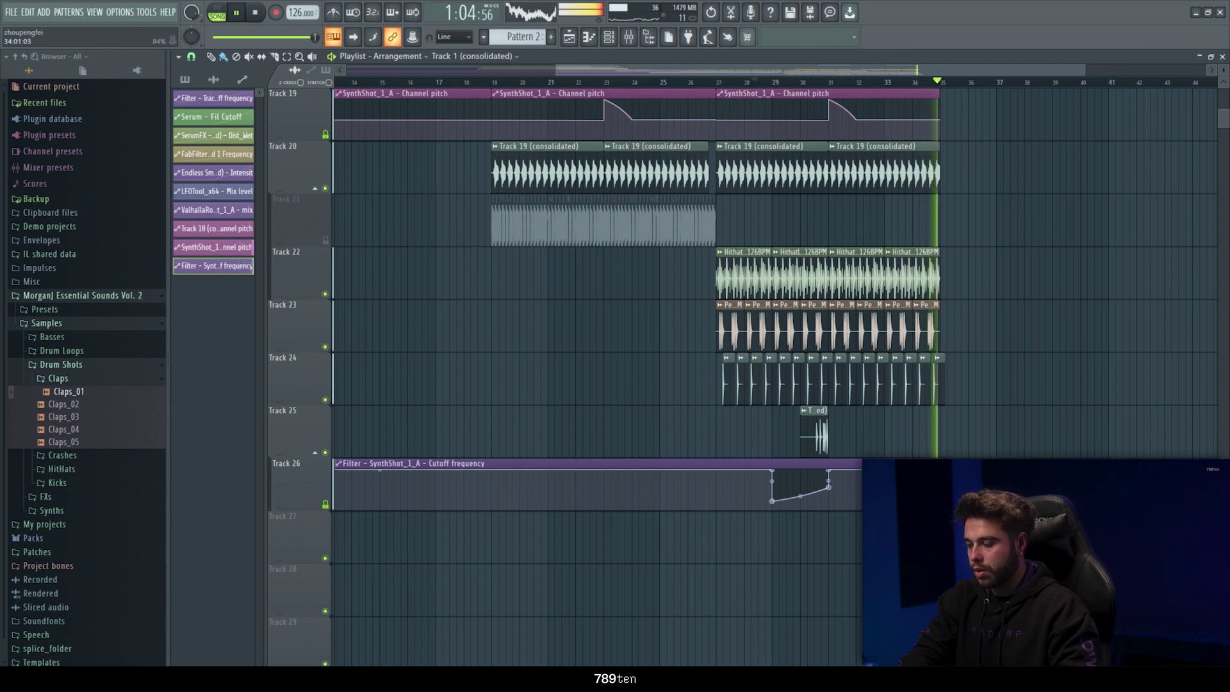
pyautogui.press('space')
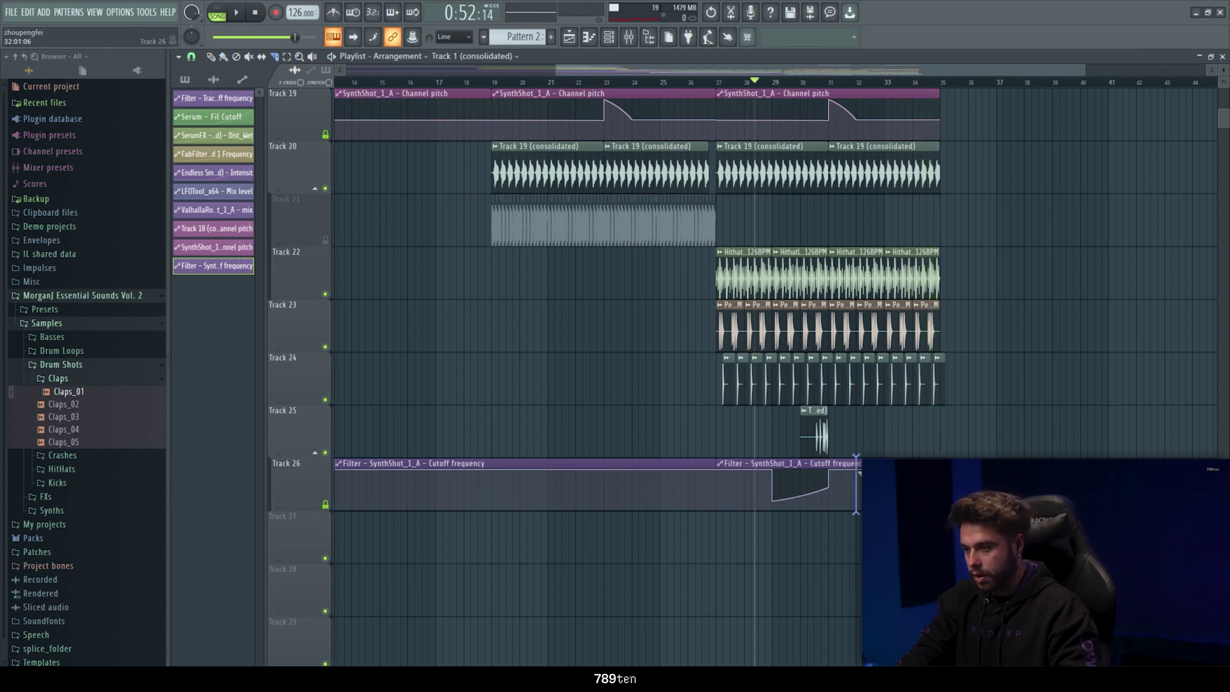
pyautogui.rightClick(568, 460)
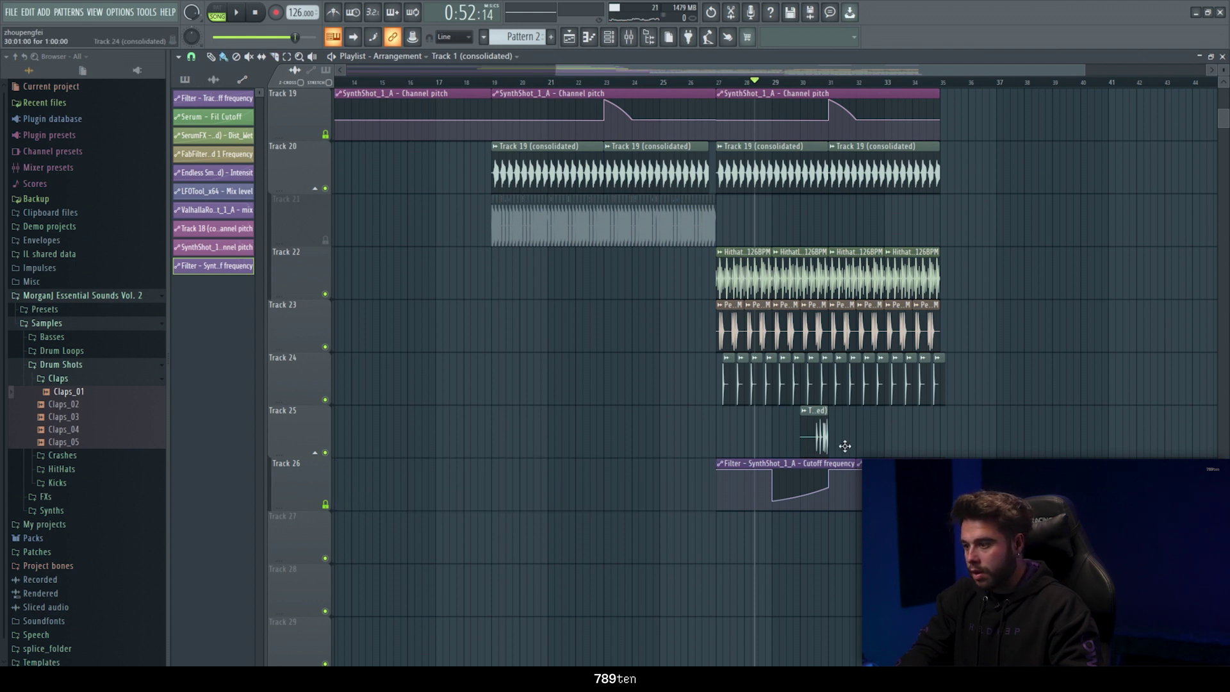
pyautogui.click(857, 477)
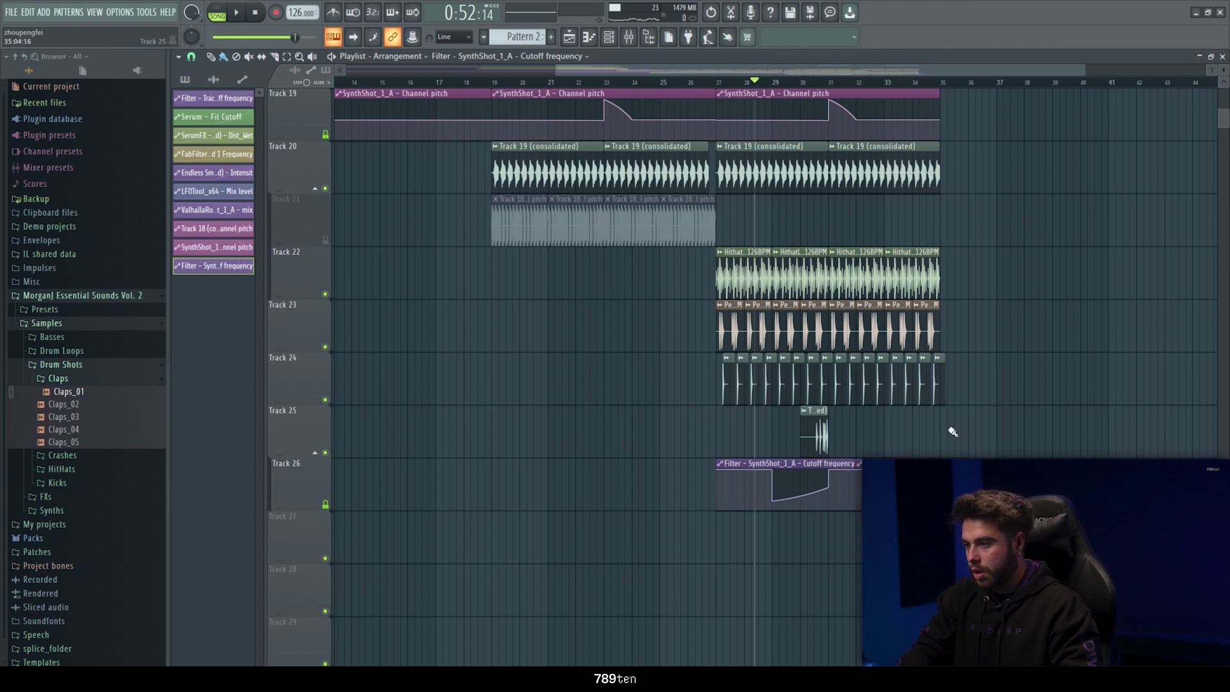
# Play back from bar 32 and copy FX_Downfilter_126bpm along Track 9 to span bars 27 to 35
pyautogui.scroll(12, 952, 431)
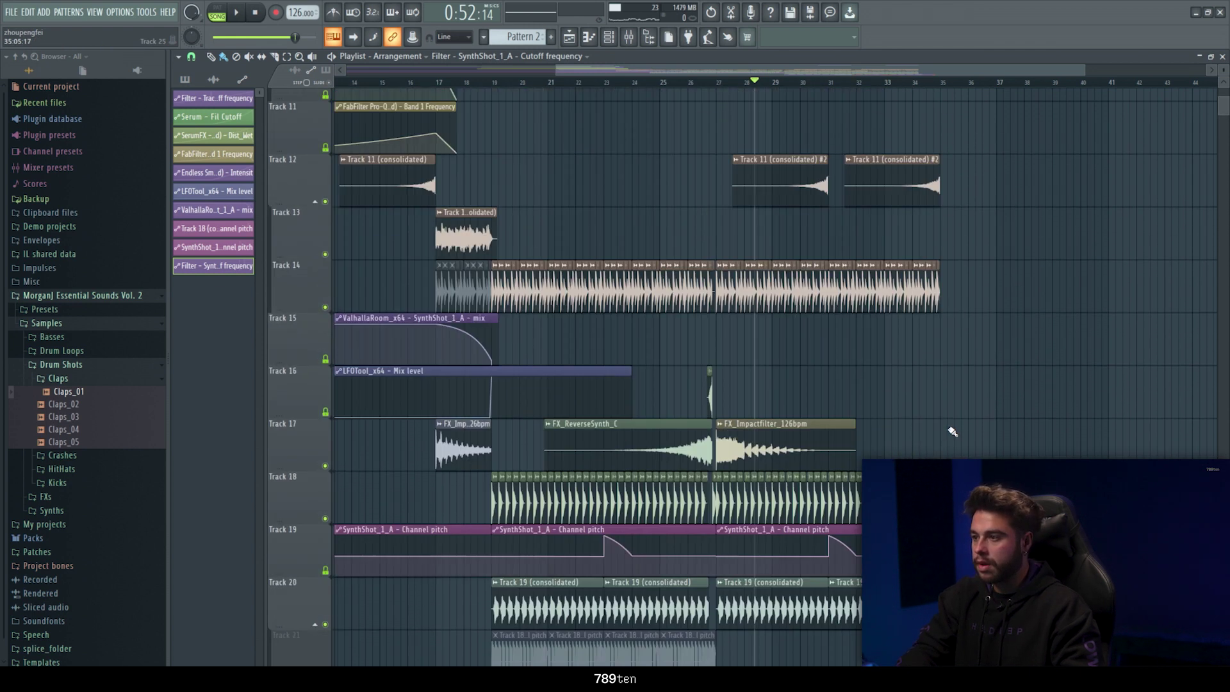
pyautogui.scroll(-12, 952, 431)
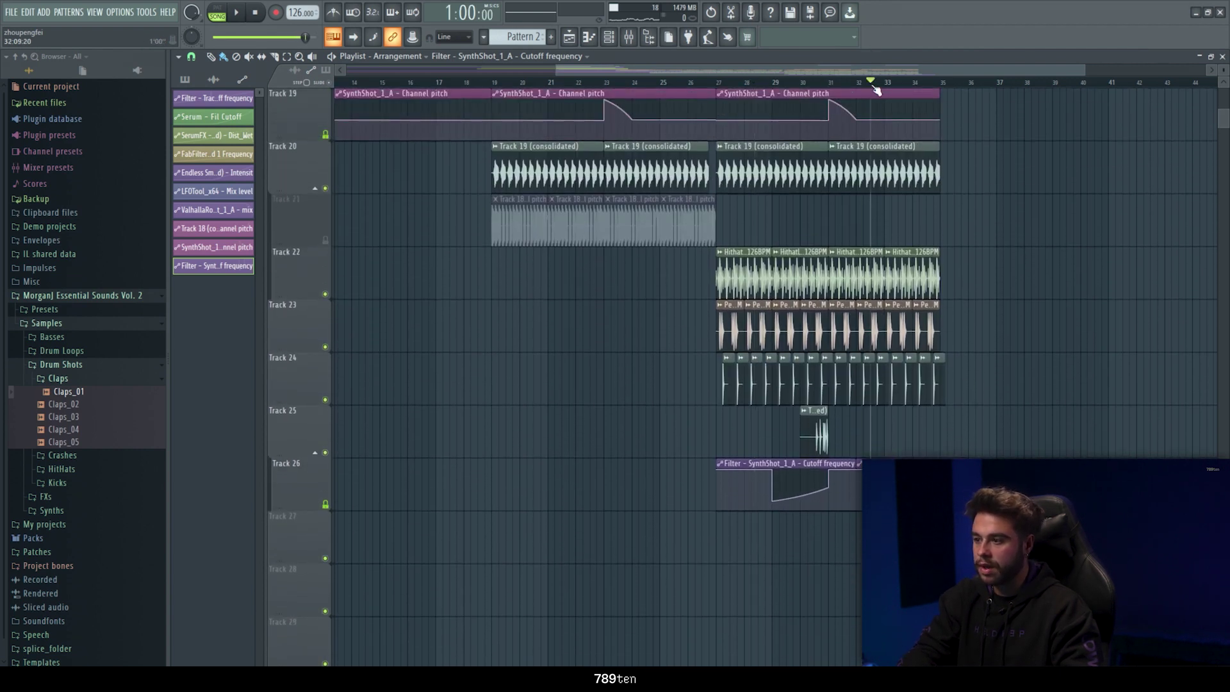
pyautogui.press('space')
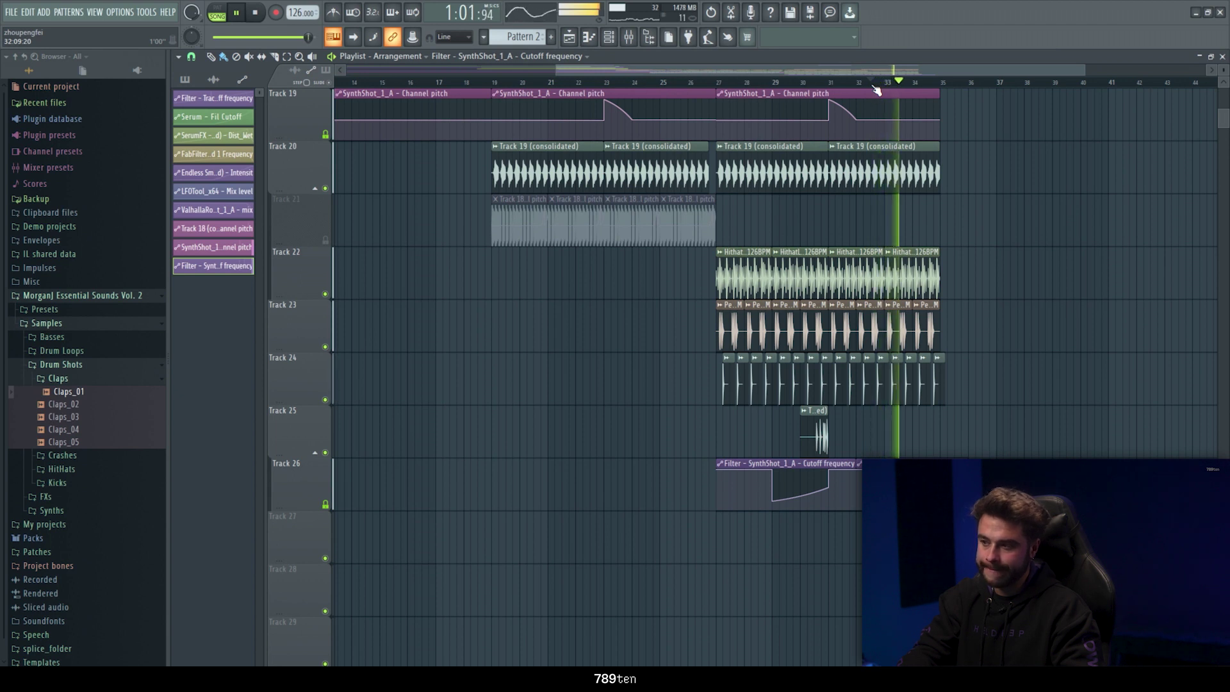
pyautogui.scroll(12, 972, 170)
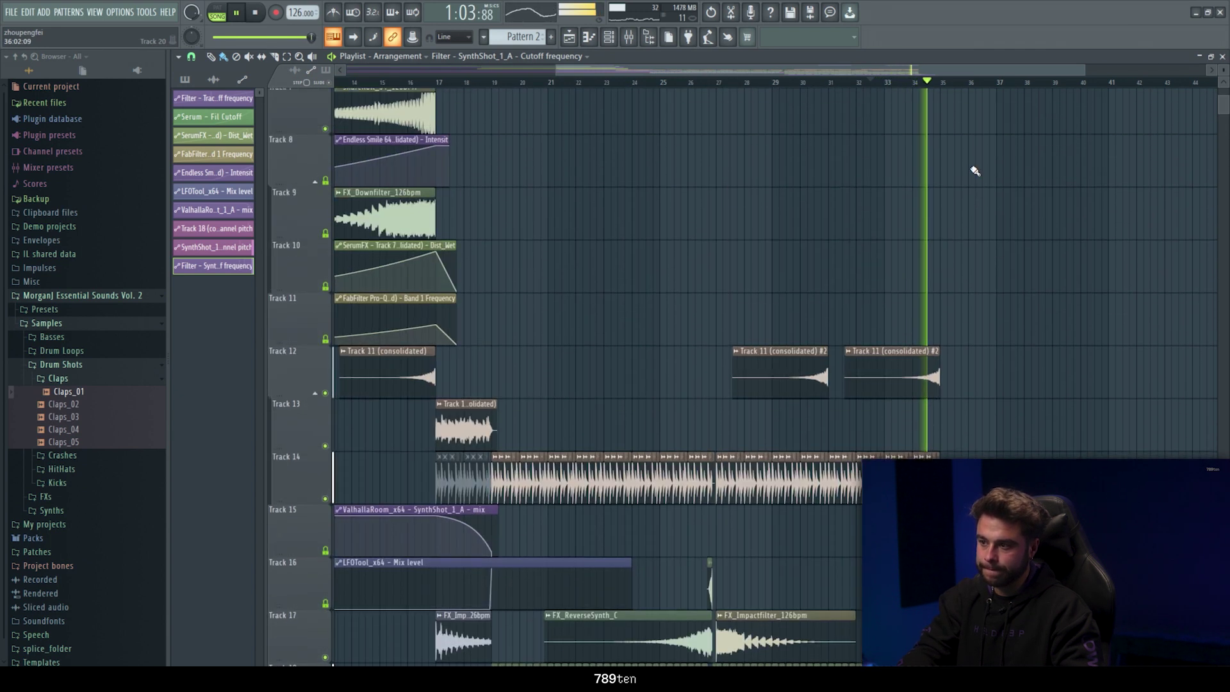
pyautogui.scroll(-2, 972, 170)
pyautogui.press('space')
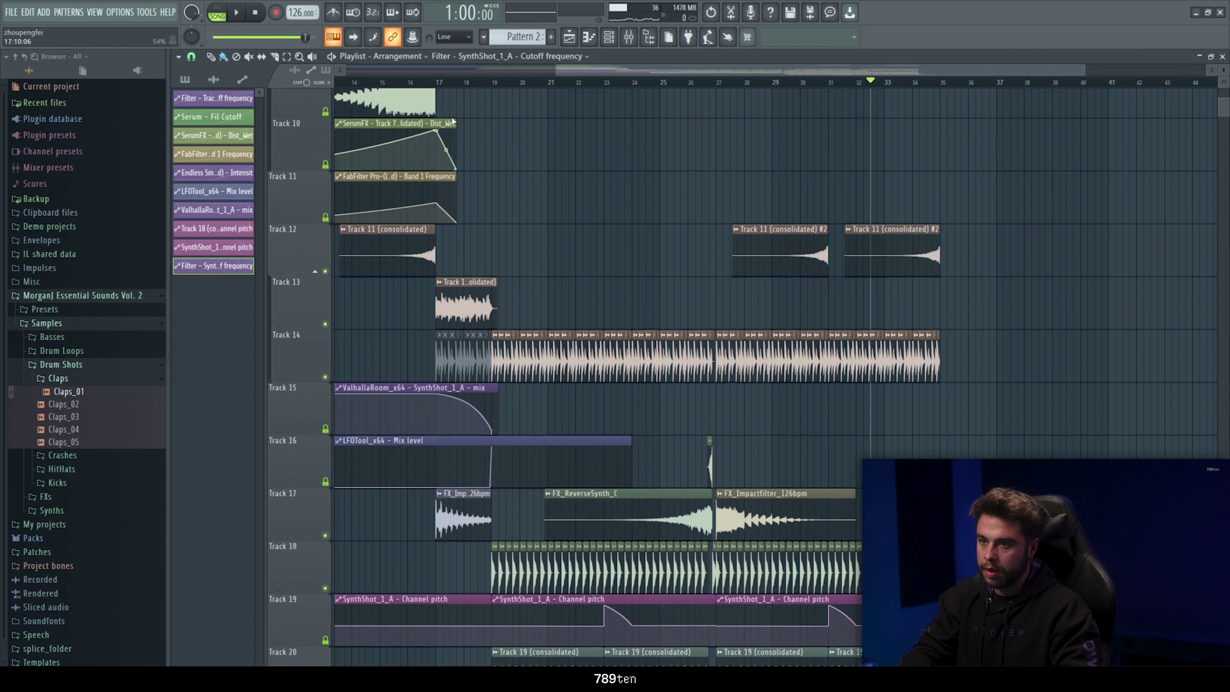
pyautogui.scroll(1, 452, 122)
pyautogui.click(384, 116)
pyautogui.moveTo(969, 126); pyautogui.dragTo(926, 126)
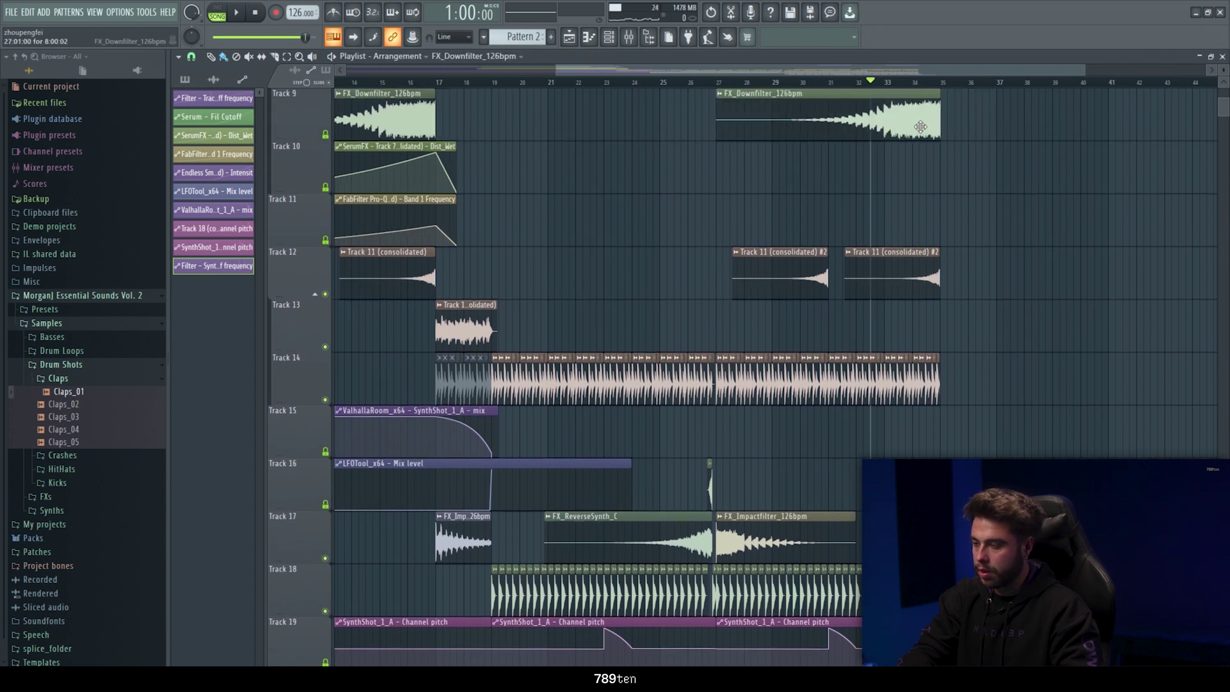
# Make the copied FX_Downfilter_126bpm clip unique and route it to free mixer track 20
pyautogui.press('space')
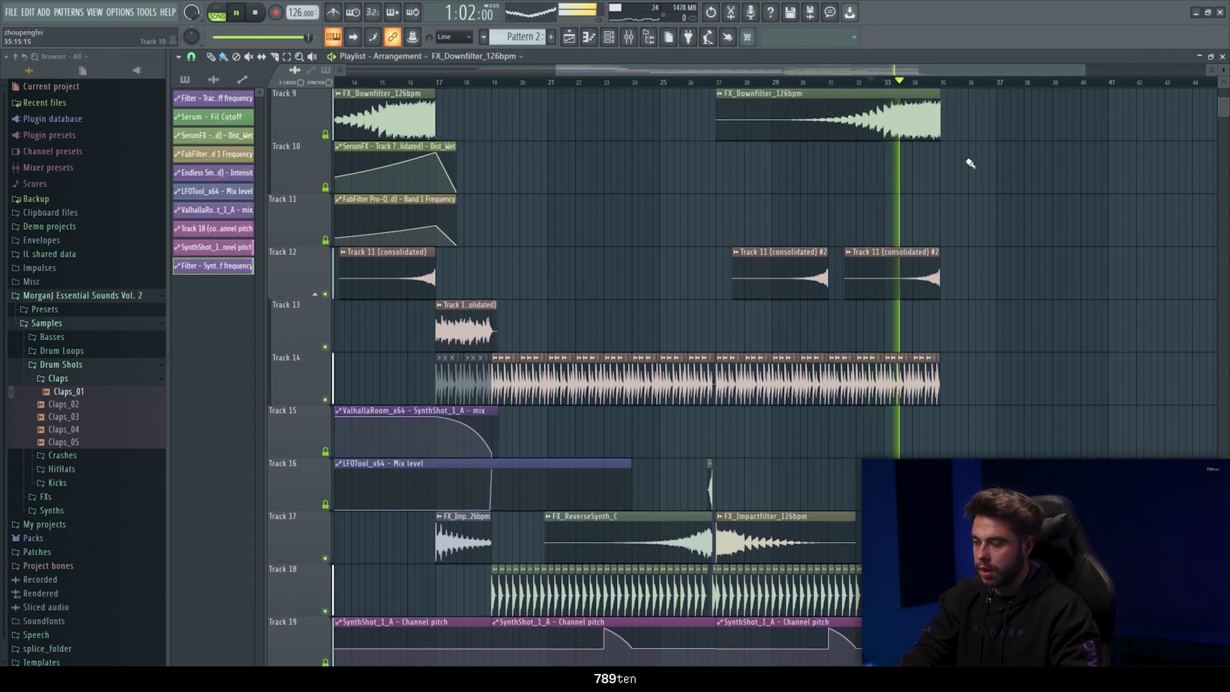
pyautogui.press('space')
pyautogui.click(719, 94)
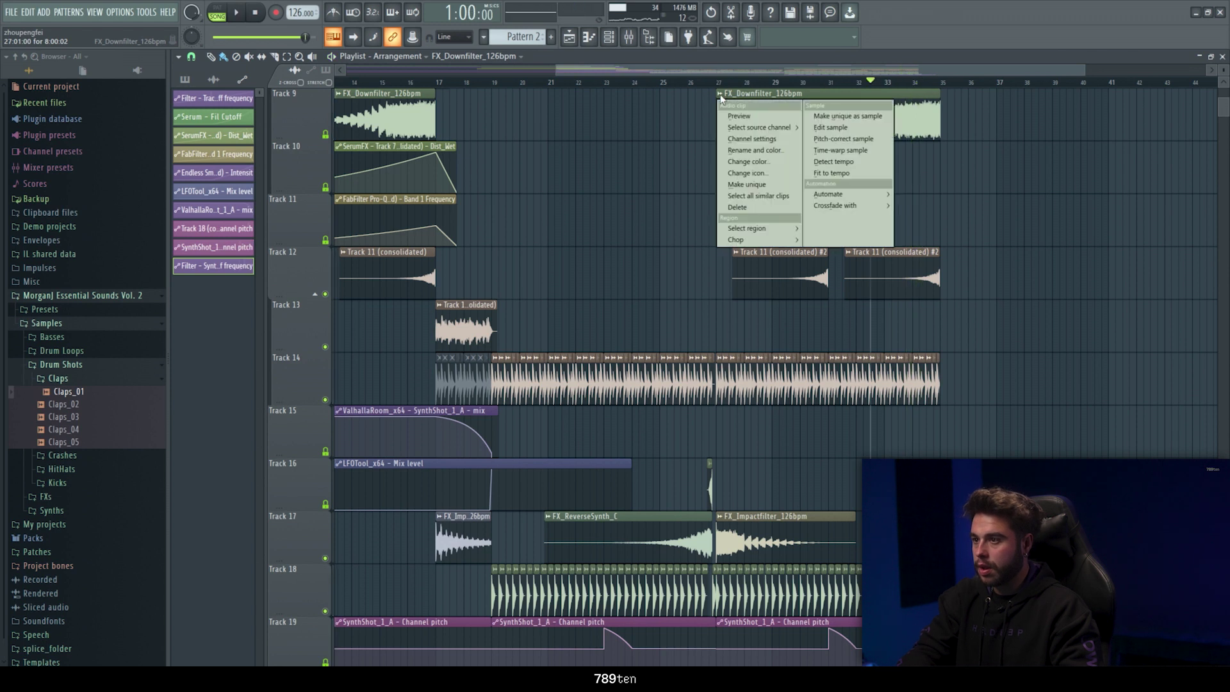
pyautogui.click(741, 185)
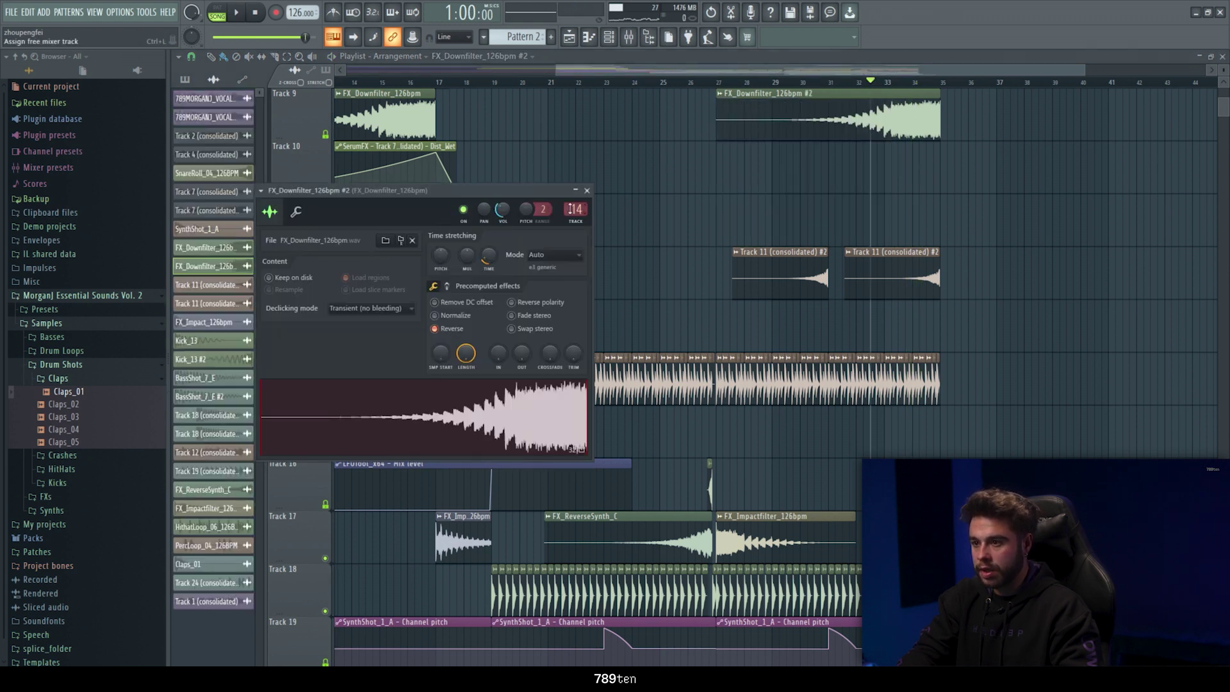
pyautogui.click(571, 209)
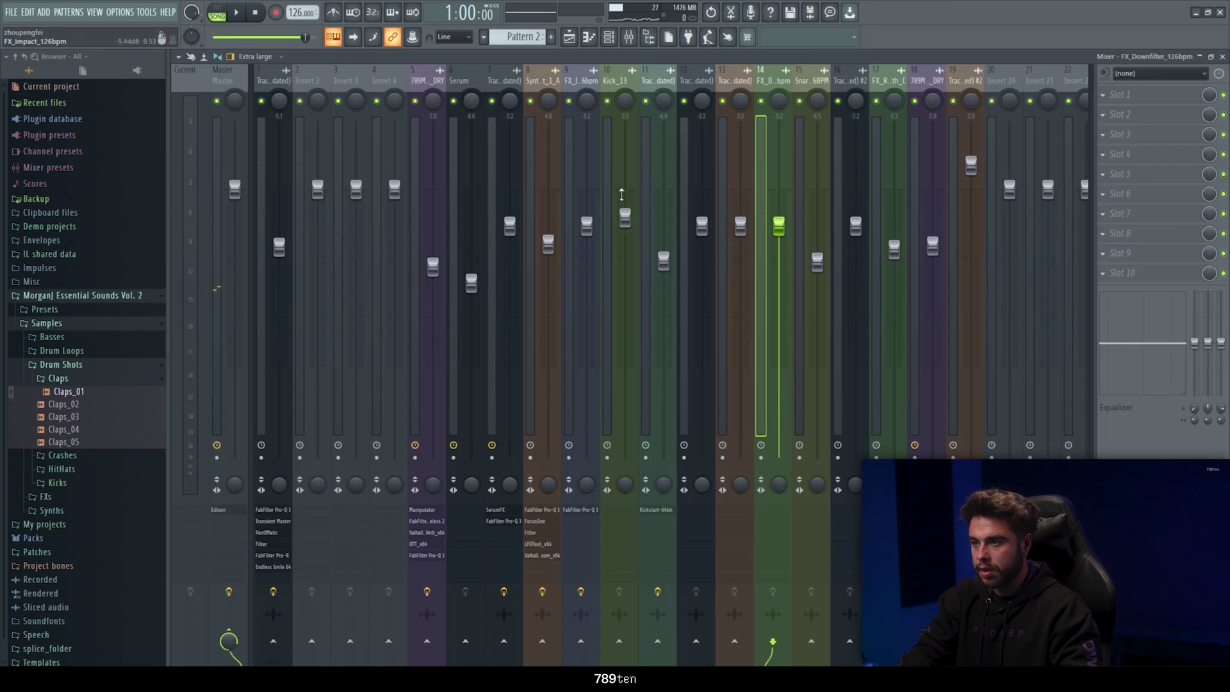
pyautogui.click(965, 82)
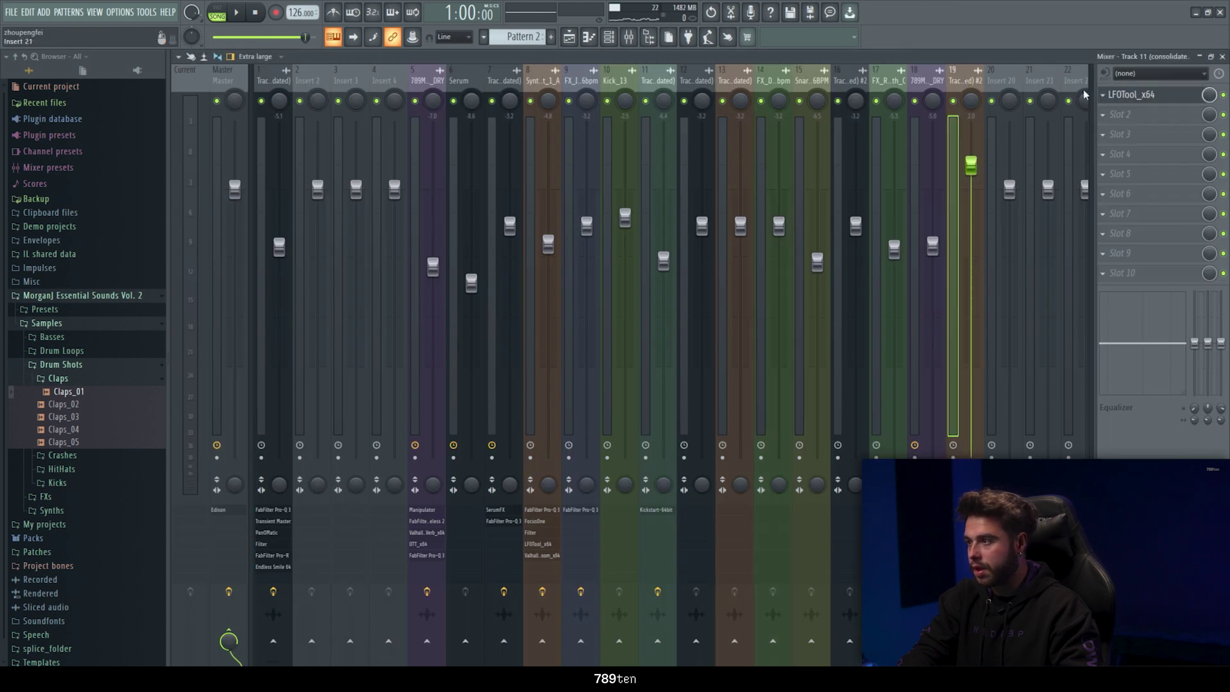
pyautogui.click(568, 38)
pyautogui.doubleClick(767, 116)
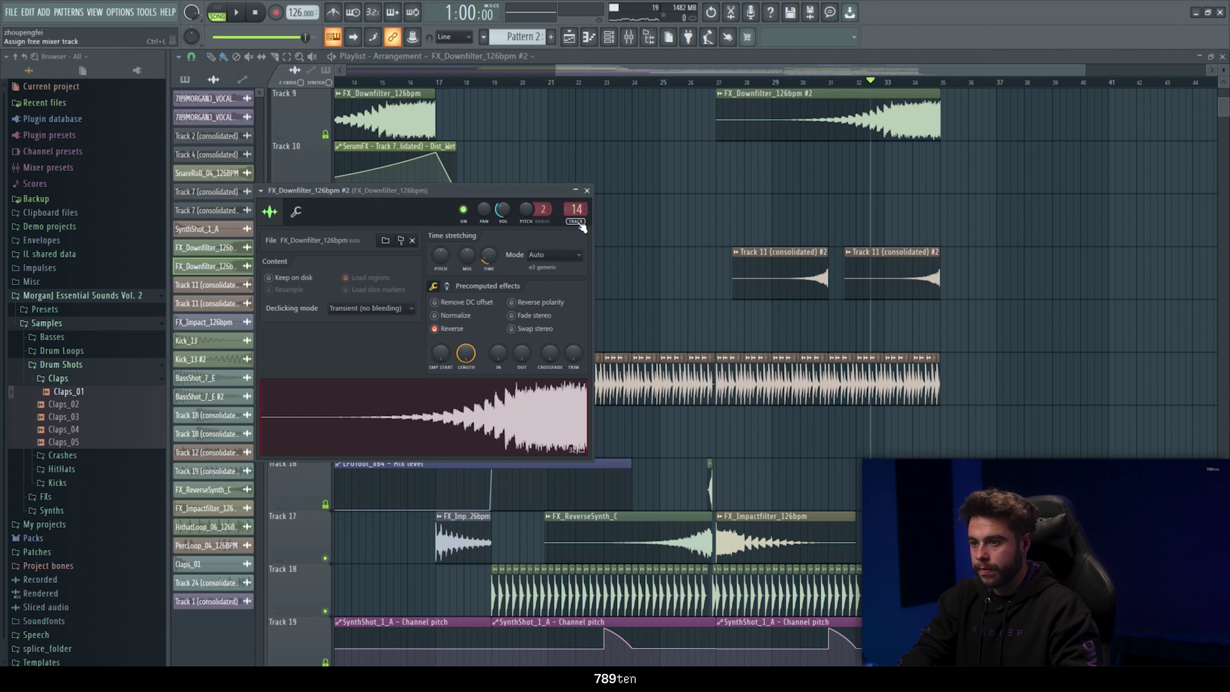
pyautogui.click(628, 37)
# Copy the LFOTool_x64 sidechain preset from insert 19 to insert 20 and lower insert 20's volume to about -3.4 dB
pyautogui.press('Left')
pyautogui.click(1101, 96)
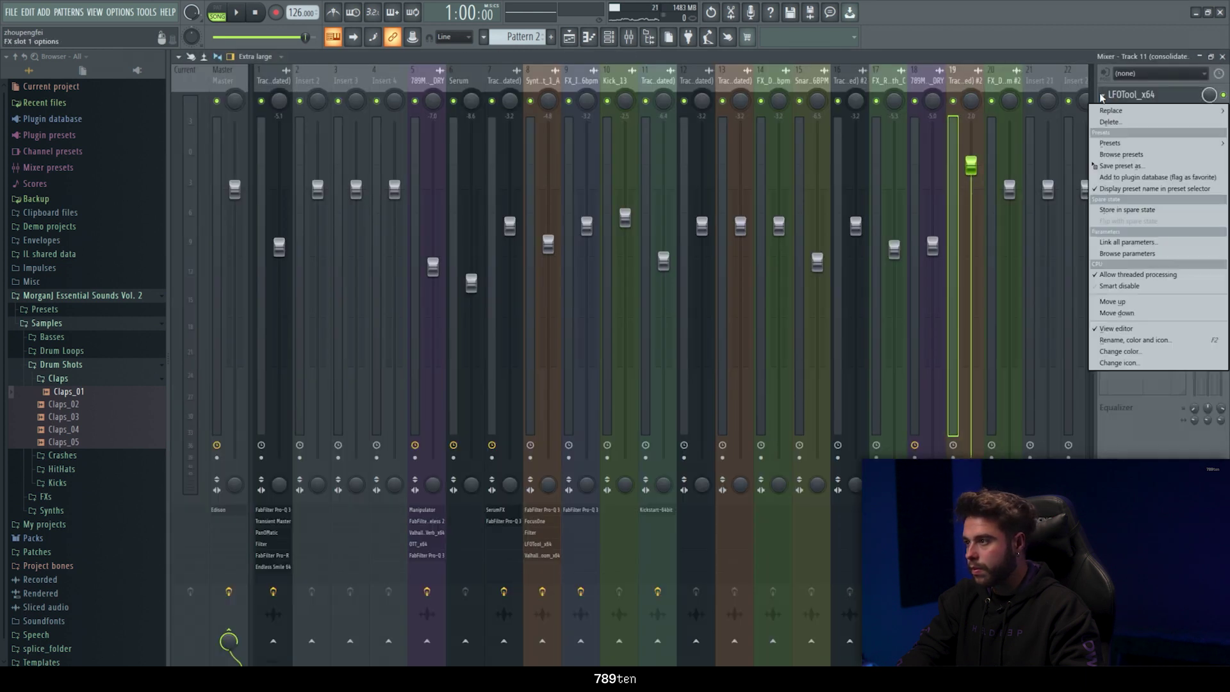
pyautogui.moveTo(1115, 164); pyautogui.dragTo(1029, 126)
pyautogui.moveTo(991, 86); pyautogui.dragTo(993, 91)
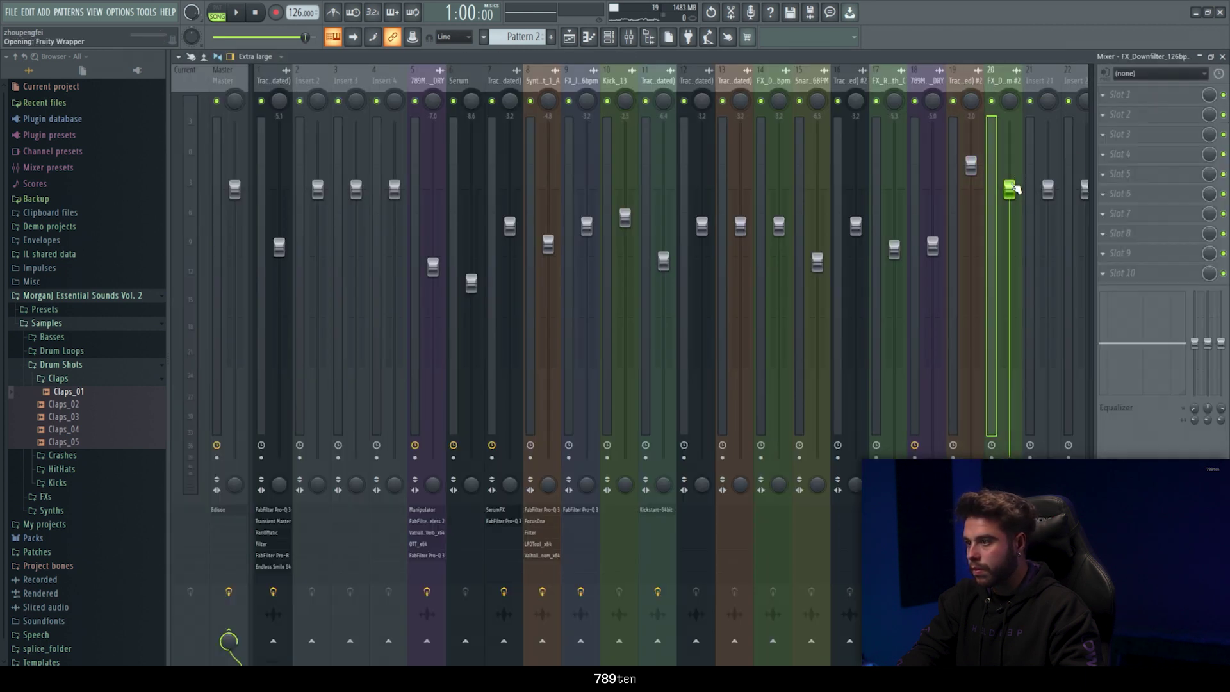
pyautogui.moveTo(1009, 189); pyautogui.dragTo(1011, 231)
pyautogui.press('space')
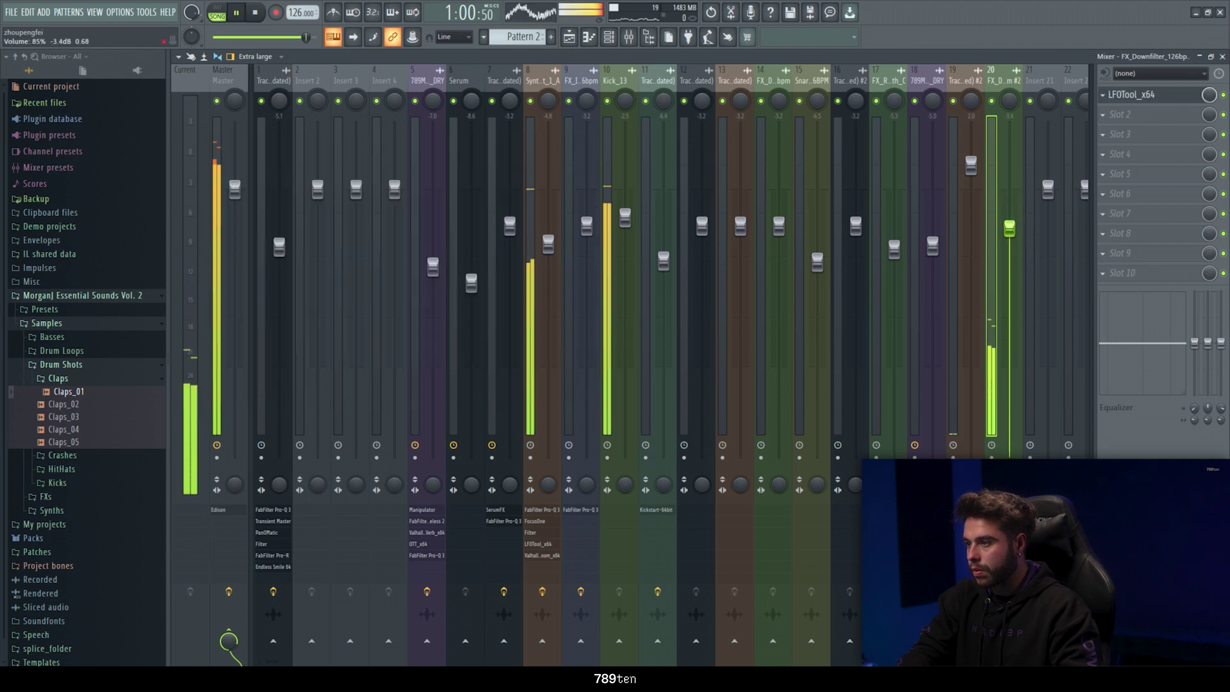
# Listen to the end of the drop in the playlist and place a copy of FX_Impact_126bpm at bar 35
pyautogui.click(568, 36)
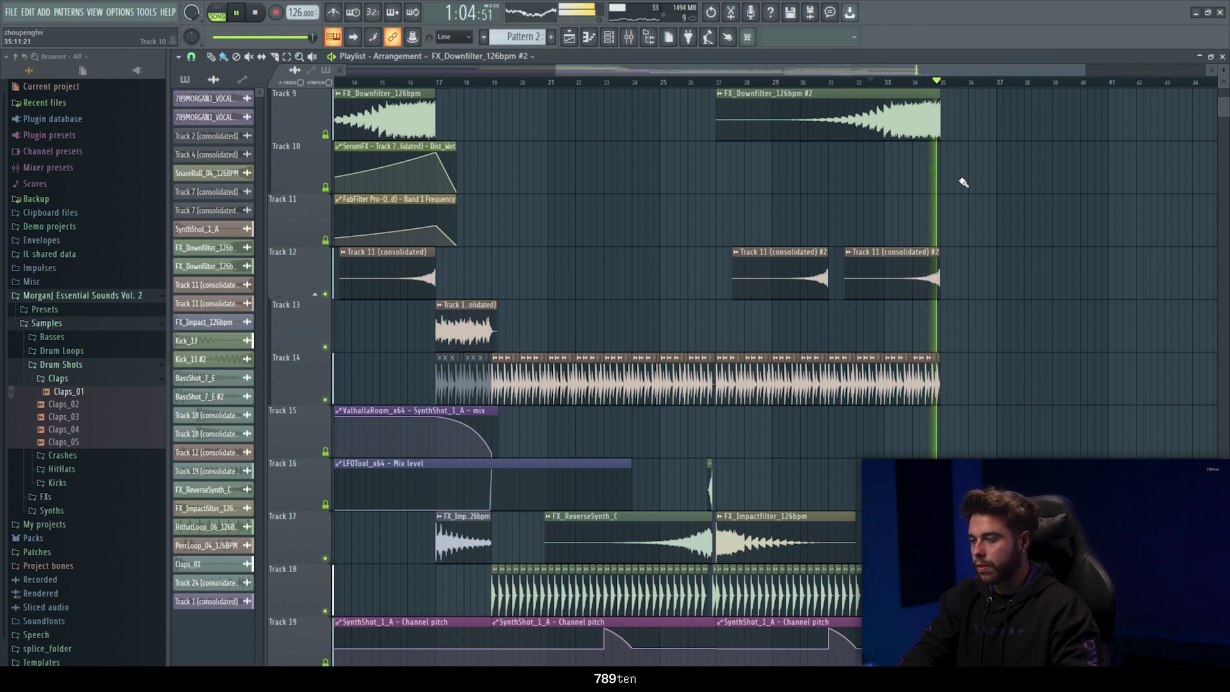
pyautogui.press('space')
pyautogui.scroll(-3, 830, 116)
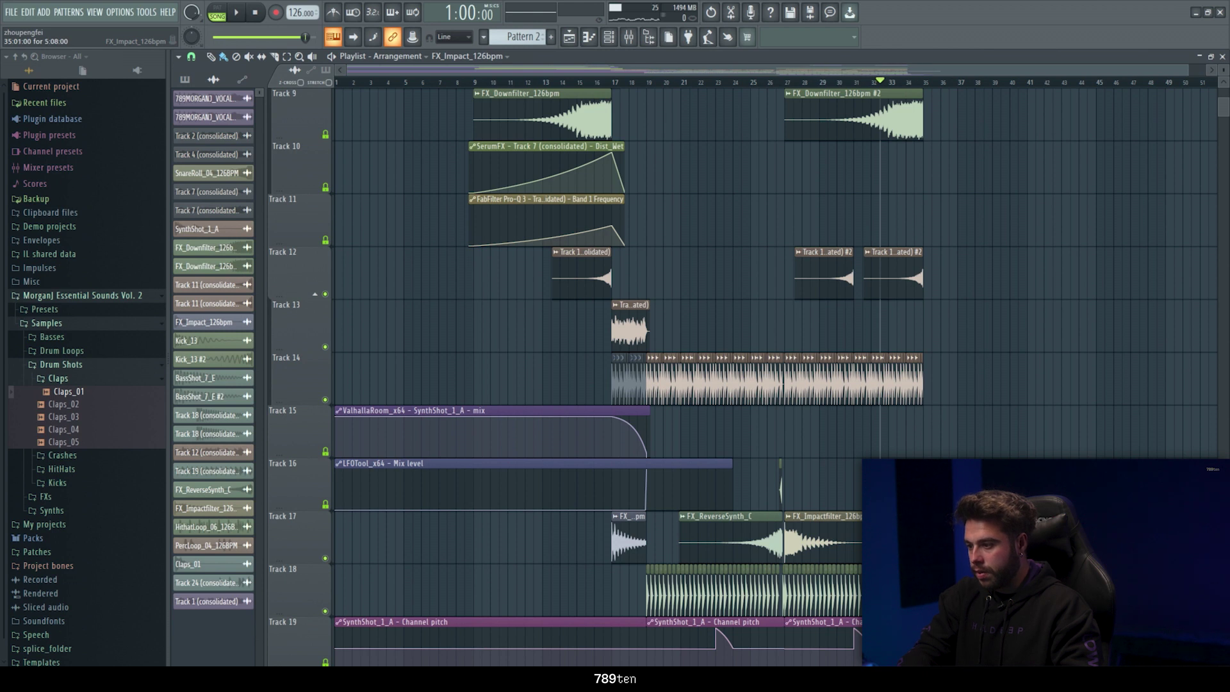
# Copy the Track 4 (consolidated) clip and its Filter cutoff frequency automation to bar 35, and play back the transition from bar 34
pyautogui.scroll(5, 1042, 444)
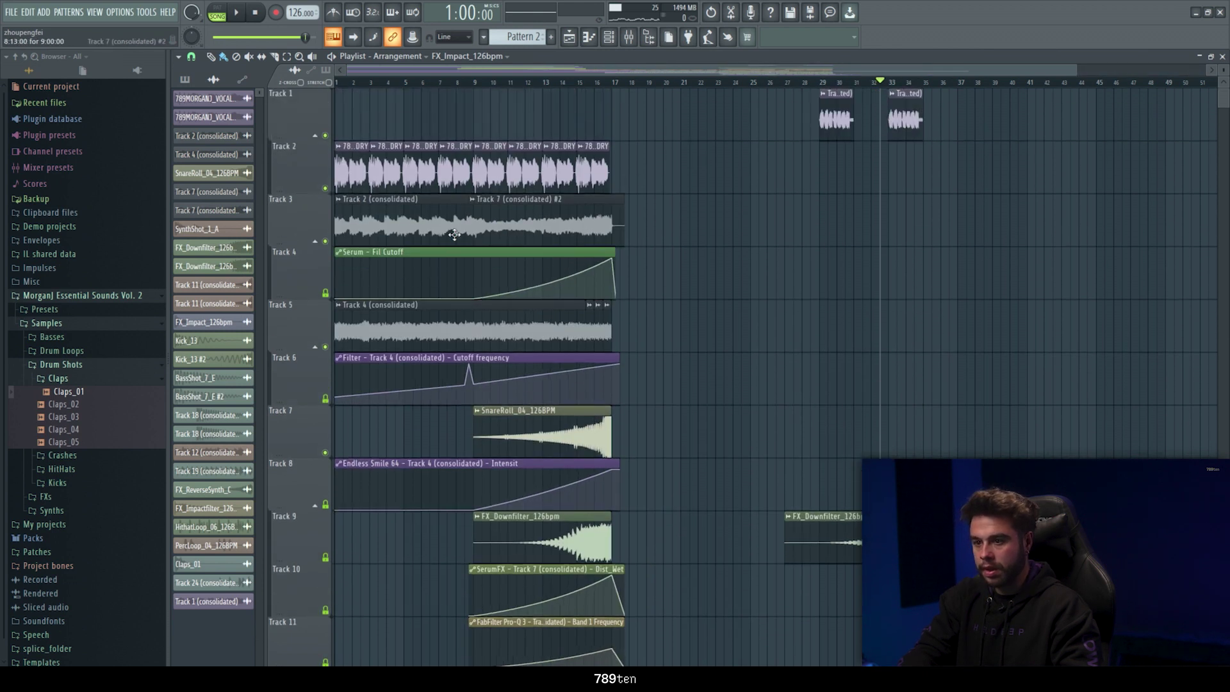
pyautogui.moveTo(363, 330); pyautogui.dragTo(950, 329)
pyautogui.moveTo(378, 356); pyautogui.dragTo(967, 359)
pyautogui.press('space')
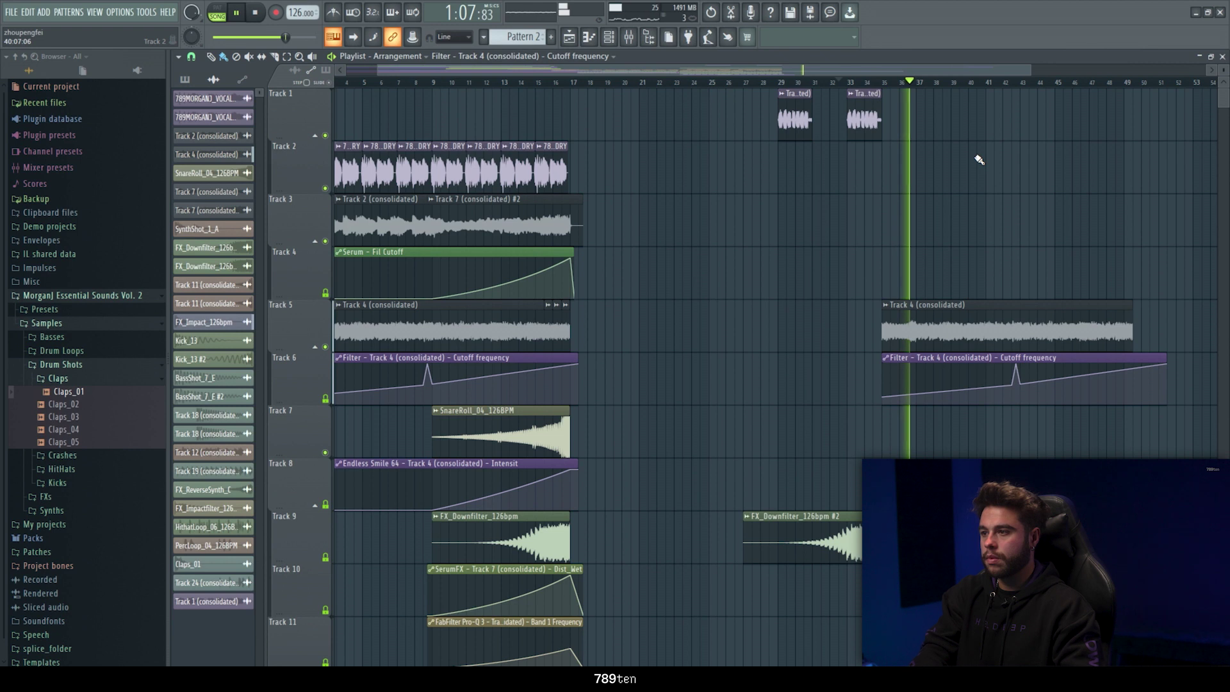
pyautogui.press('space')
pyautogui.click(870, 86)
pyautogui.press('space')
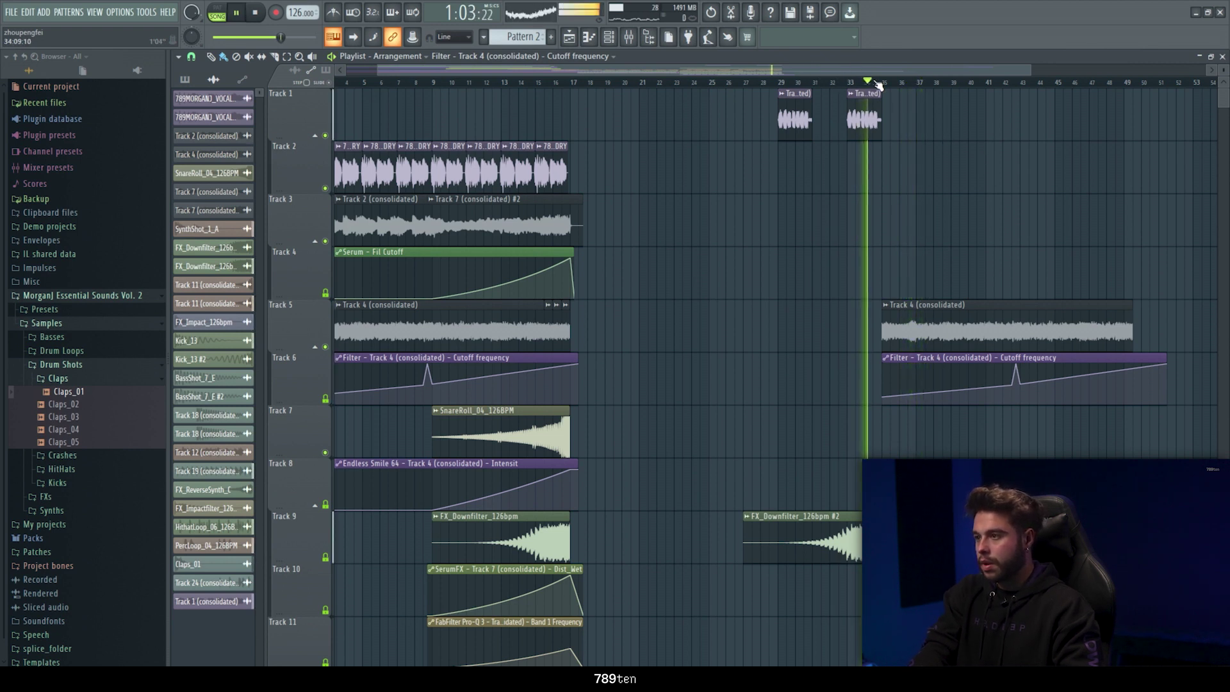
# Stop playback and route the Track 1 (consolidated) vocal clip at bar 33 to free mixer track 21
pyautogui.scroll(5, 894, 86)
pyautogui.press('space')
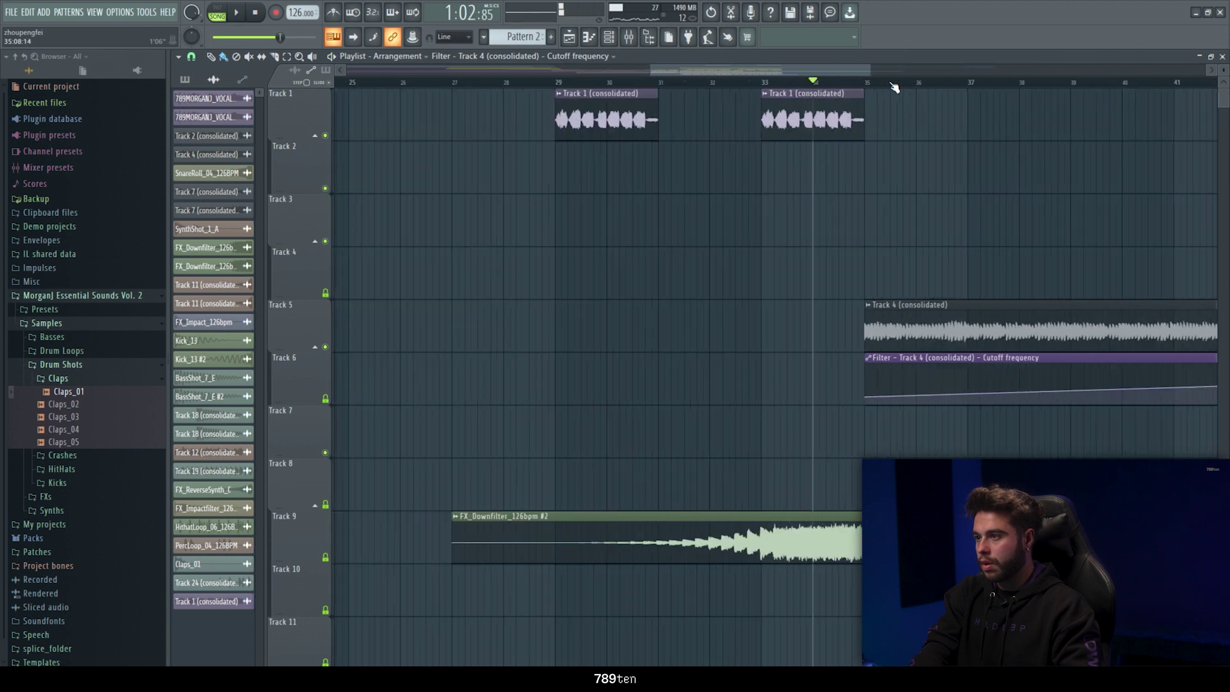
pyautogui.doubleClick(794, 106)
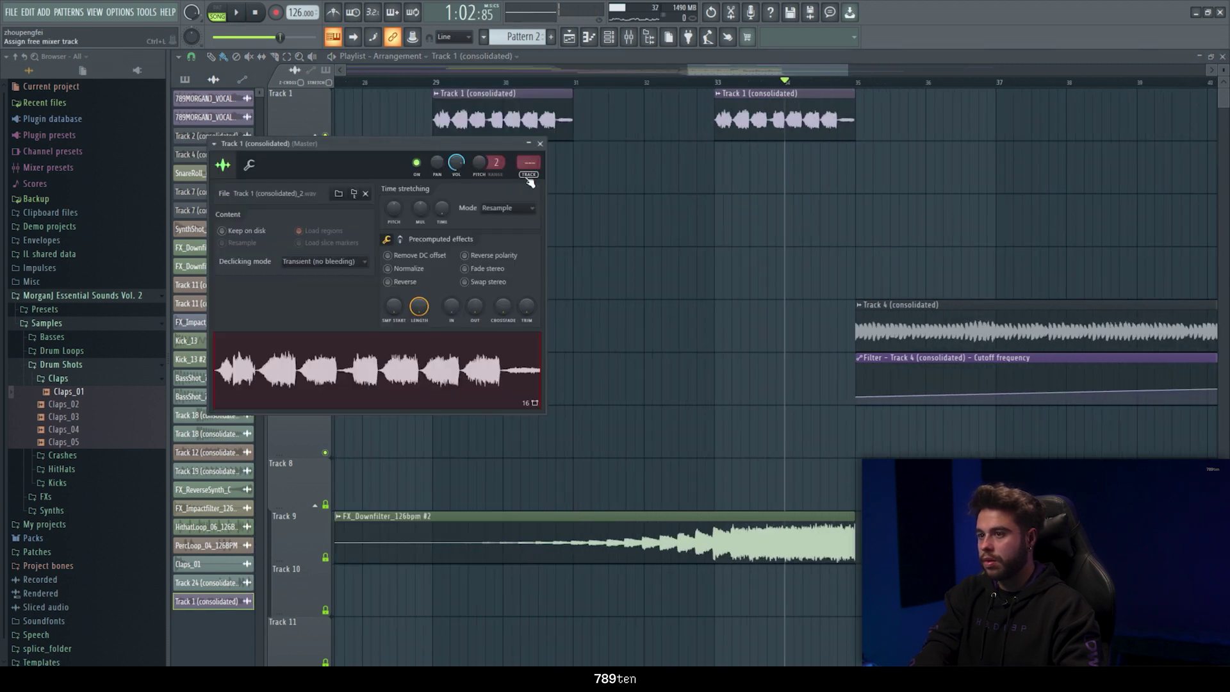
pyautogui.hotkey('ctrl', 'l')
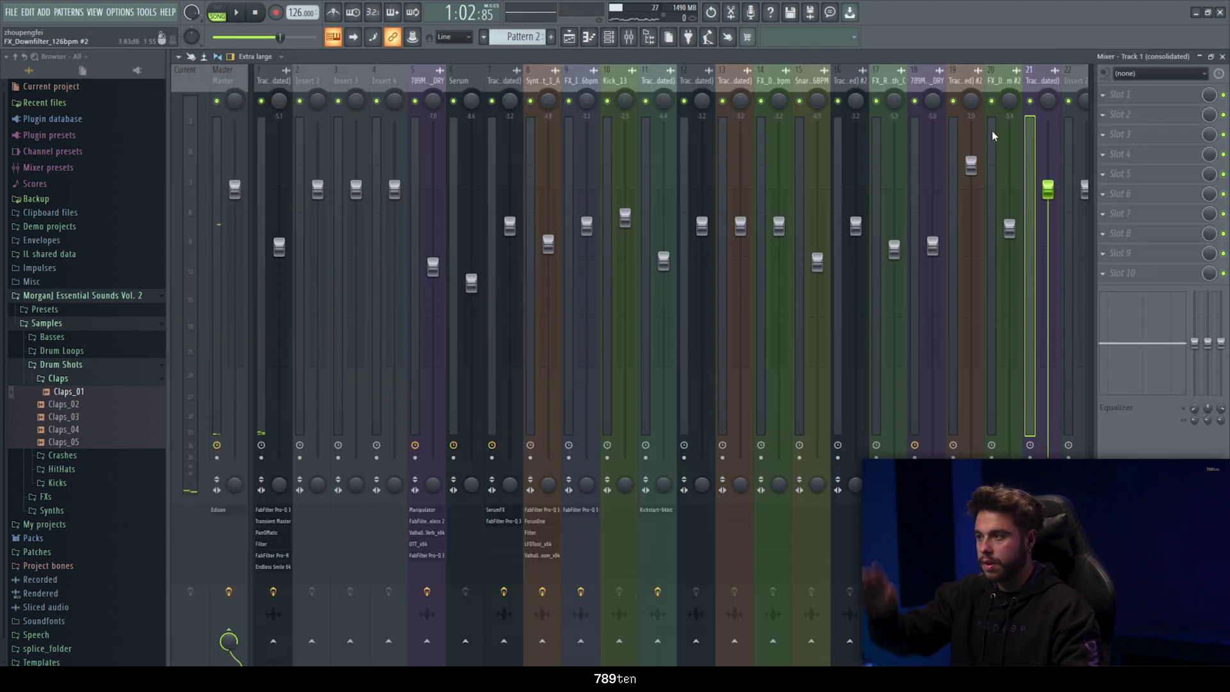
# Name the empty mixer insert 22 "reverb vocalù" to serve as a vocal reverb send
pyautogui.scroll(-9, 1053, 69)
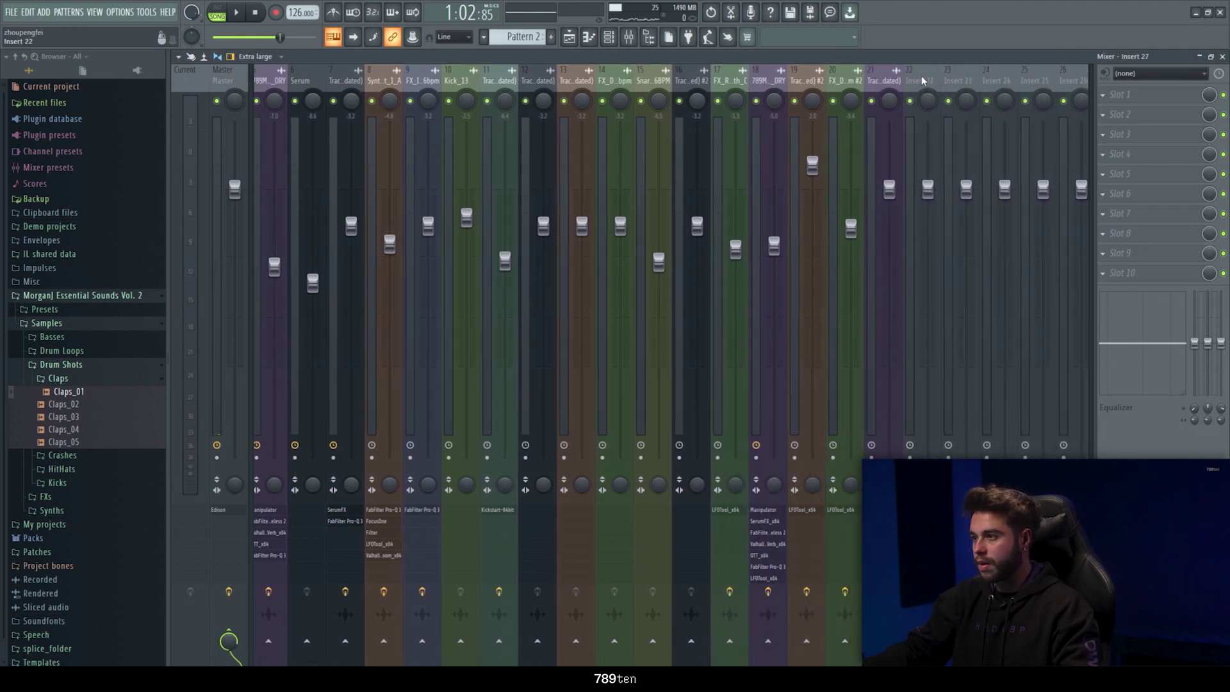
pyautogui.rightClick(755, 81)
pyautogui.click(799, 89)
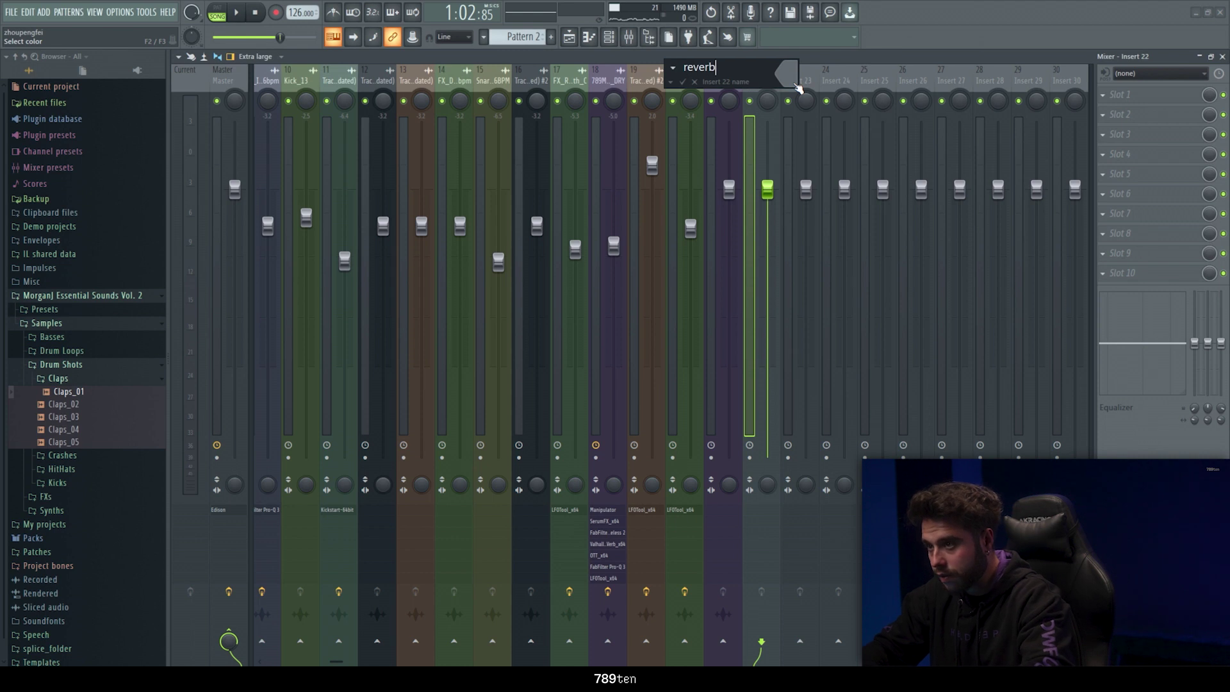
pyautogui.write('reverb vocals')
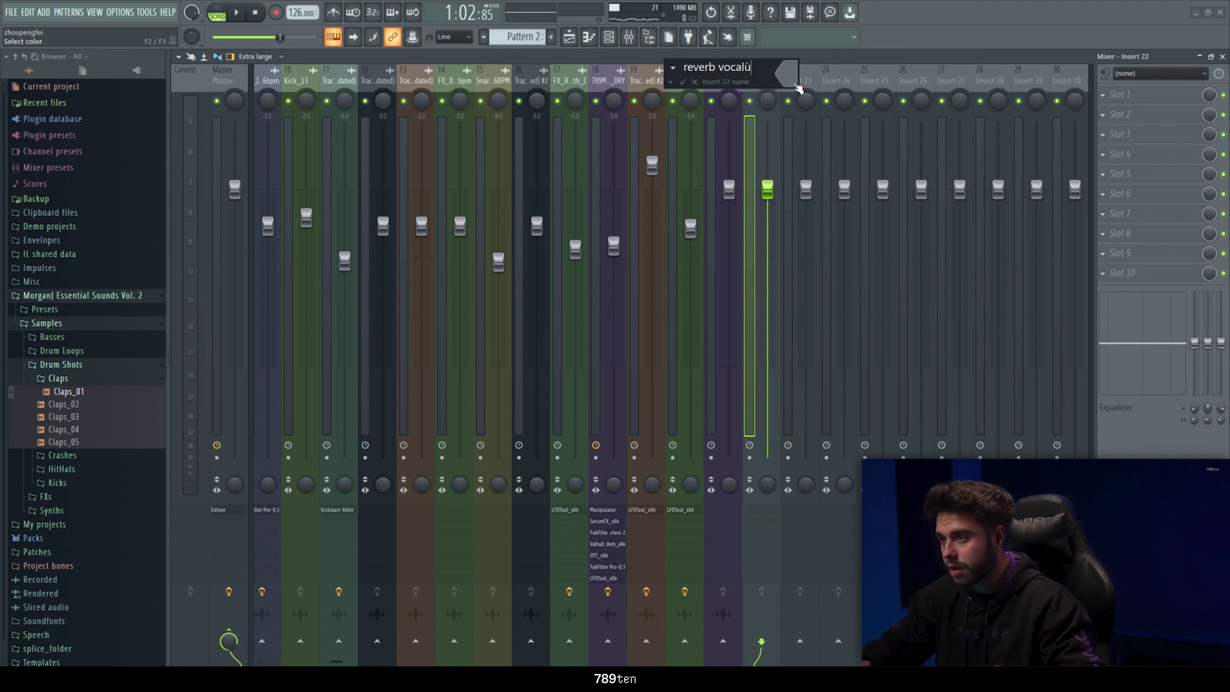
pyautogui.press('Return')
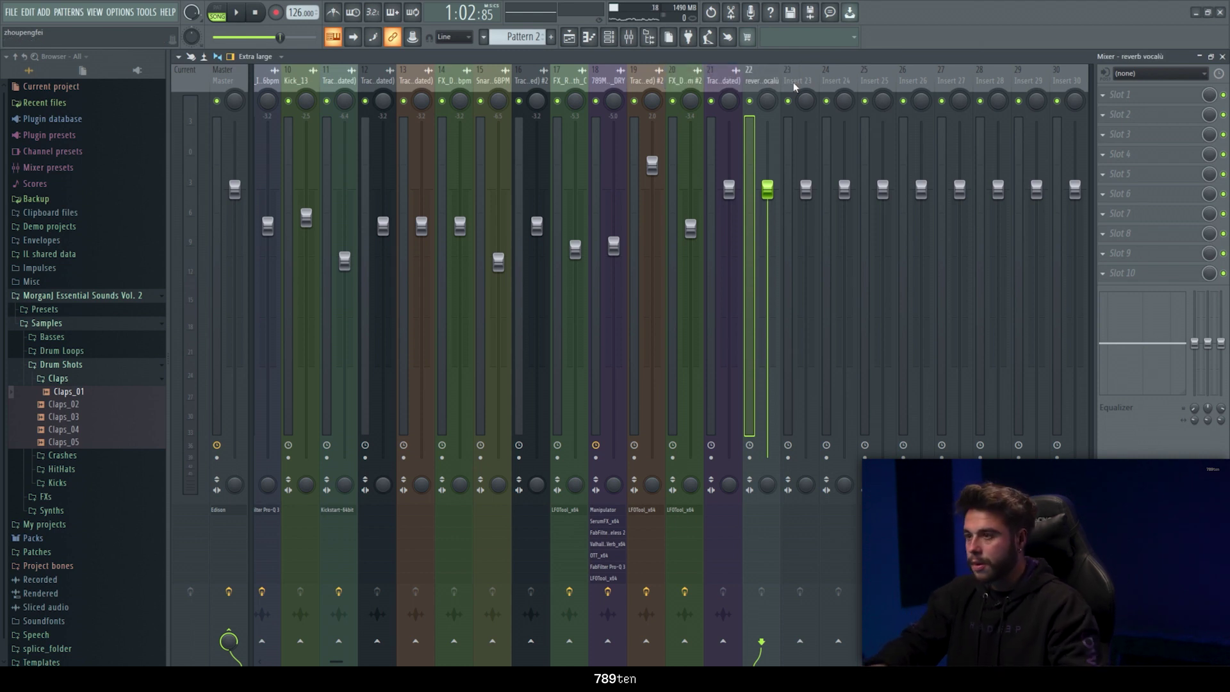
# Load ValhallaRoom_x64 on insert 22 with mix 100%, decay 8.71 s, high cut 6010 Hz and depth 59.4%
pyautogui.click(1131, 109)
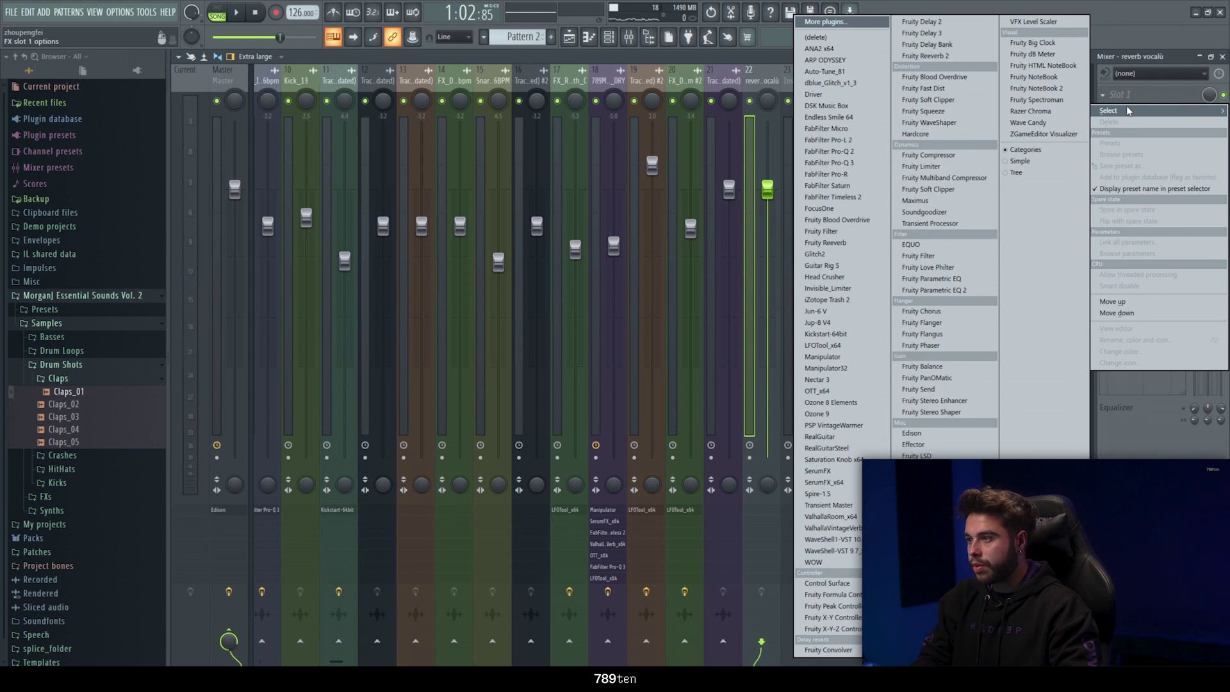
pyautogui.click(831, 516)
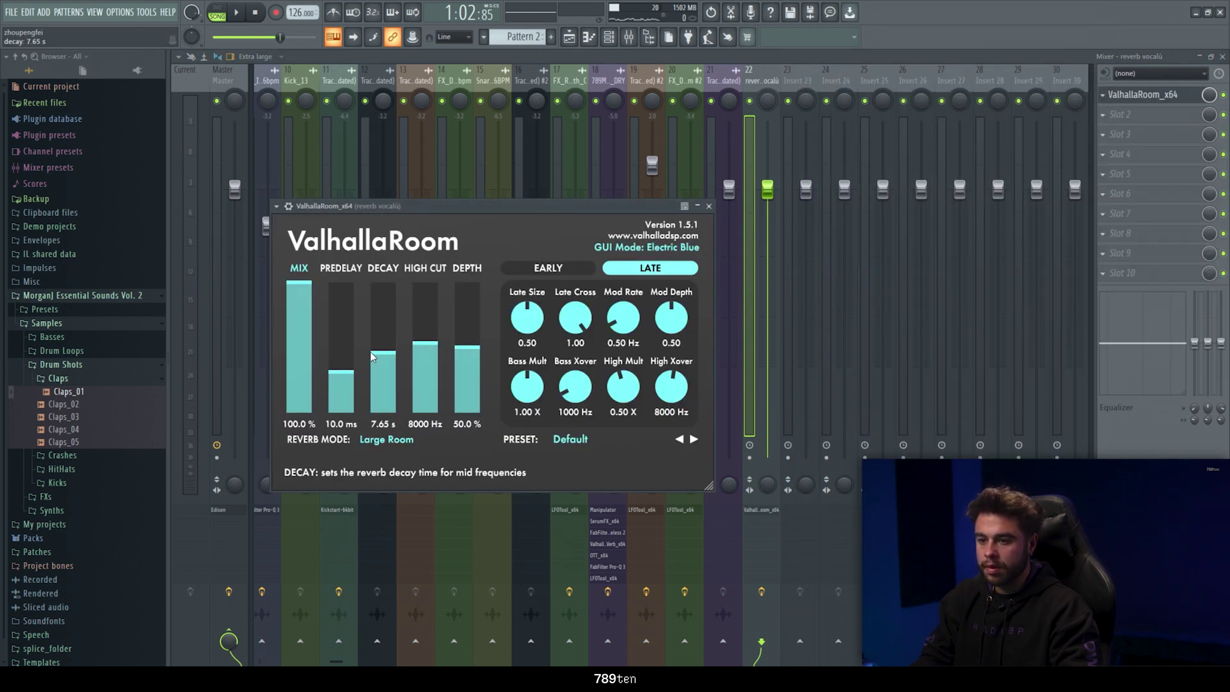
pyautogui.moveTo(437, 368); pyautogui.dragTo(438, 385)
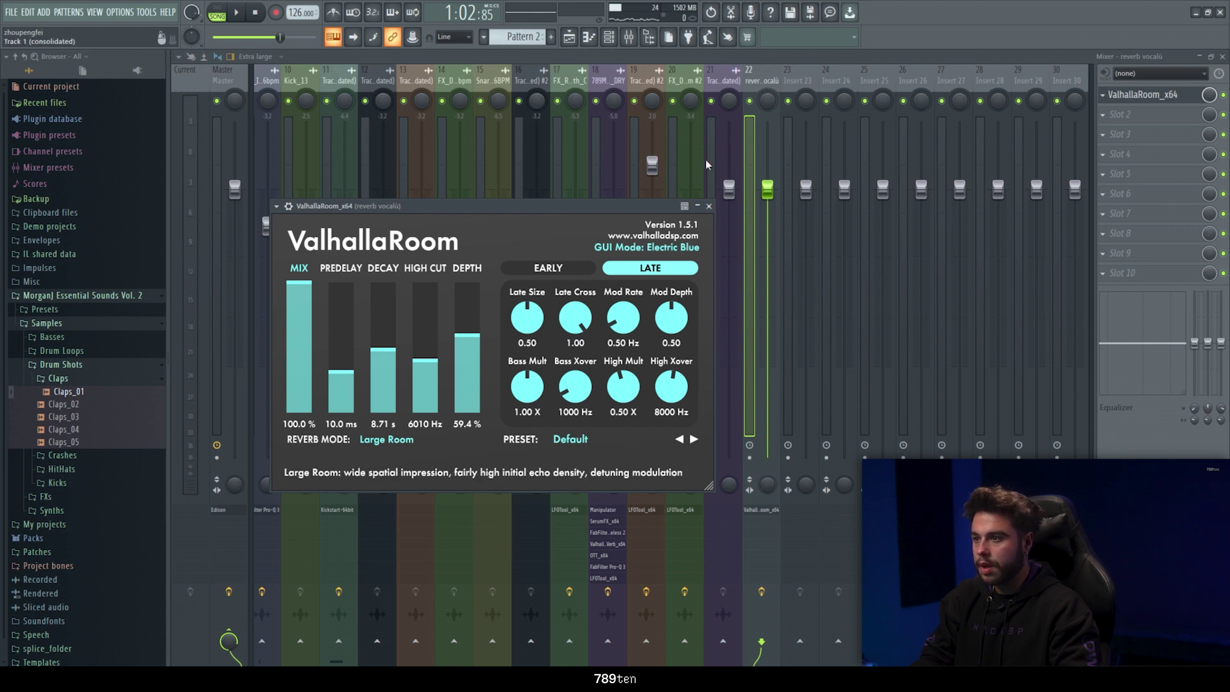
# Create an automation clip for the send level from mixer track 21 to the vocal reverb insert and show the playlist
pyautogui.click(725, 89)
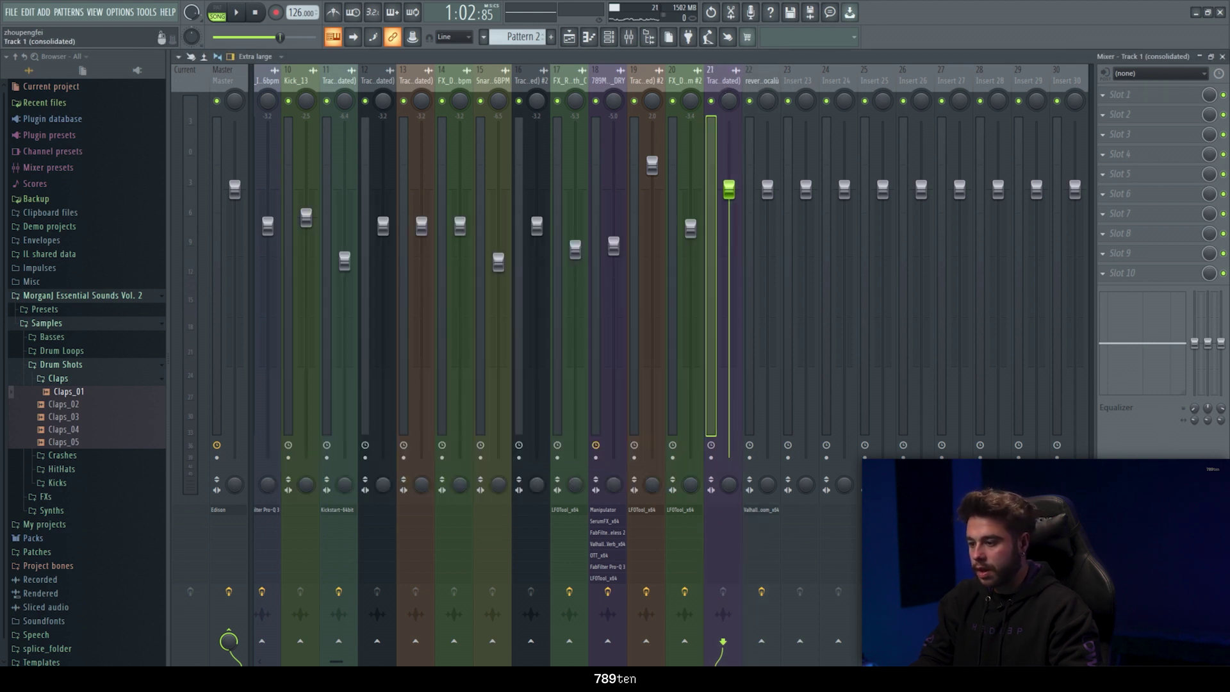
pyautogui.rightClick(761, 641)
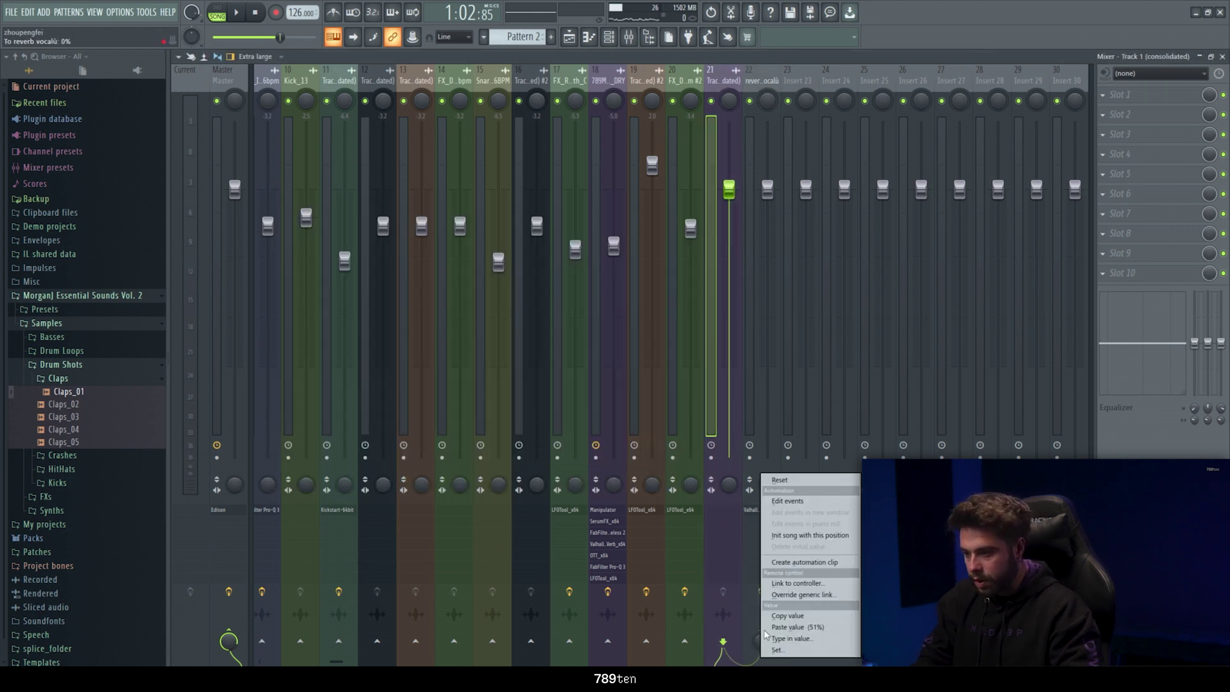
pyautogui.click(775, 563)
pyautogui.click(568, 37)
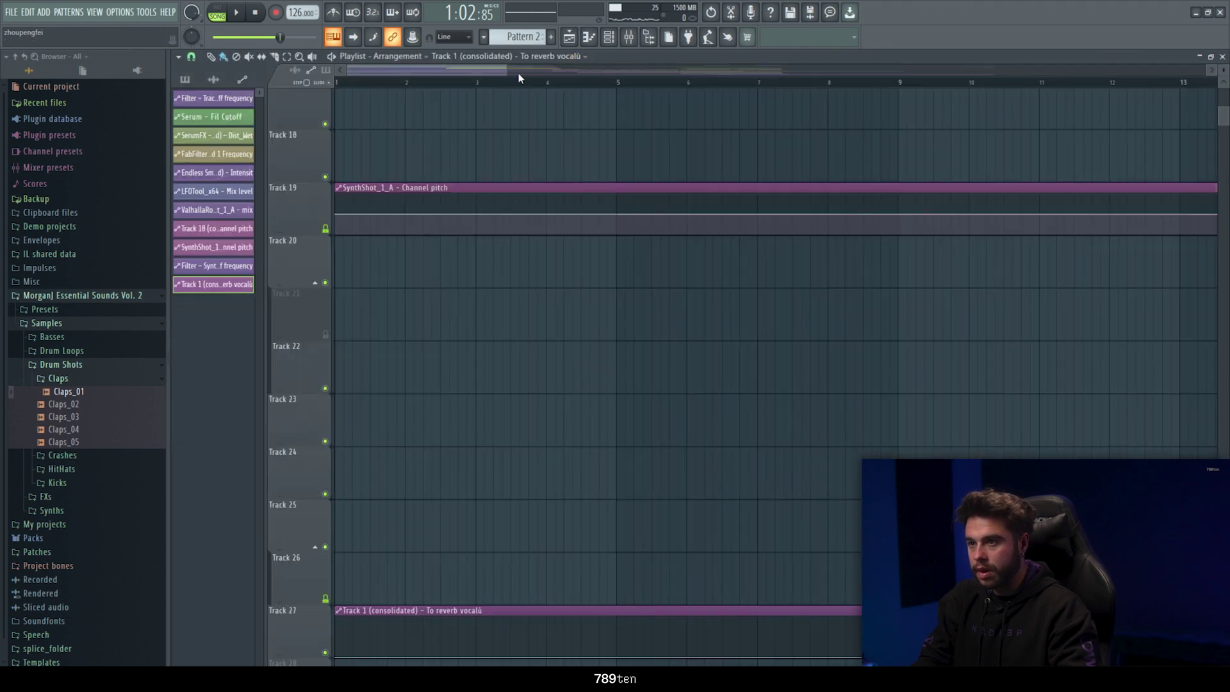
# Shape the reverb send automation on Track 27 into a short pulse on the third beat of bar 34 and play it back
pyautogui.moveTo(577, 75); pyautogui.dragTo(847, 75)
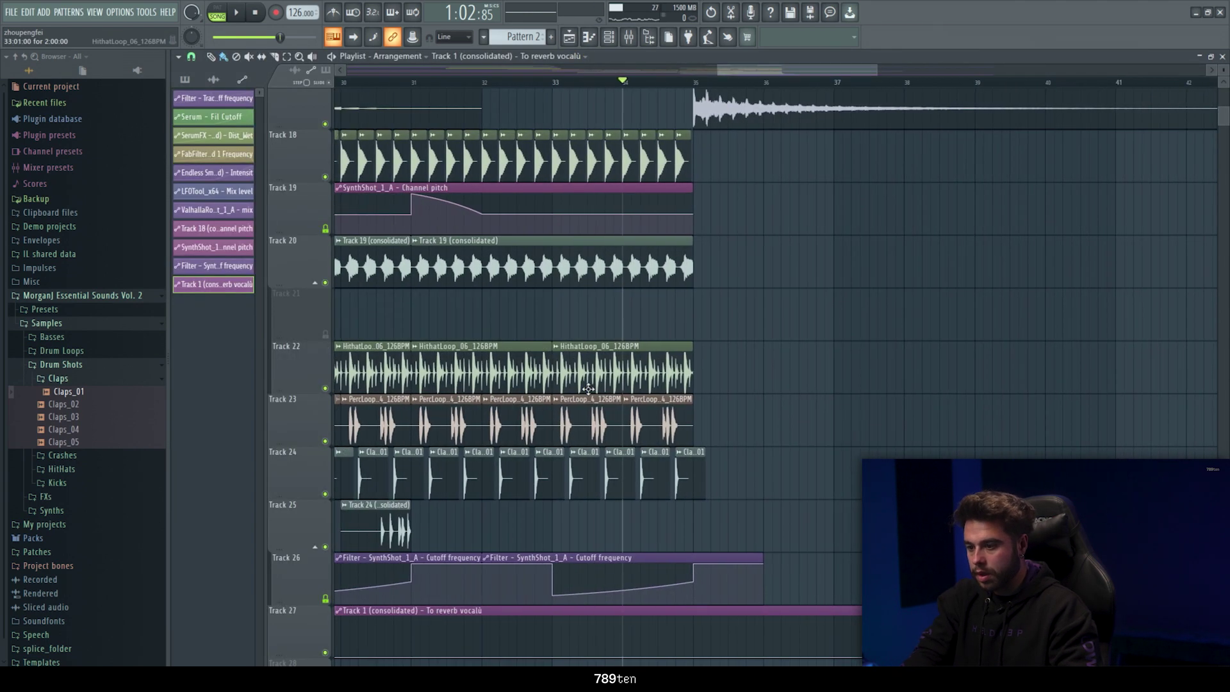
pyautogui.moveTo(658, 659)
pyautogui.mouseDown()
pyautogui.moveTo(657, 629)
pyautogui.moveTo(641, 660)
pyautogui.mouseUp()
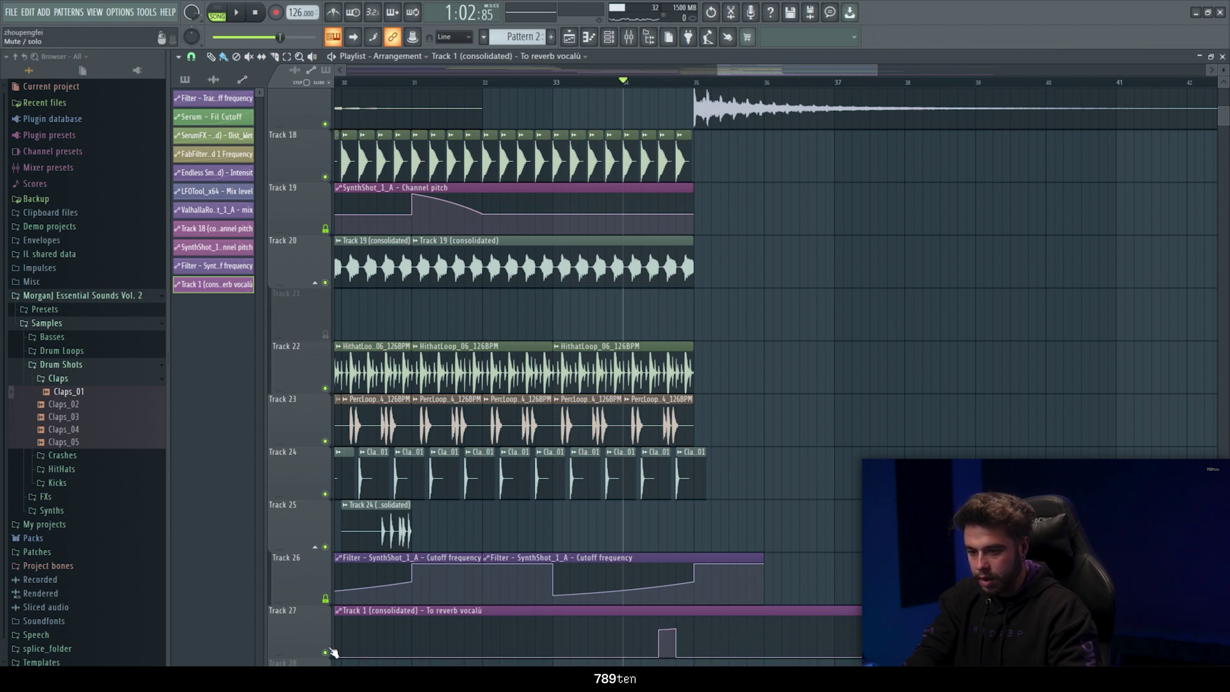
pyautogui.press('space')
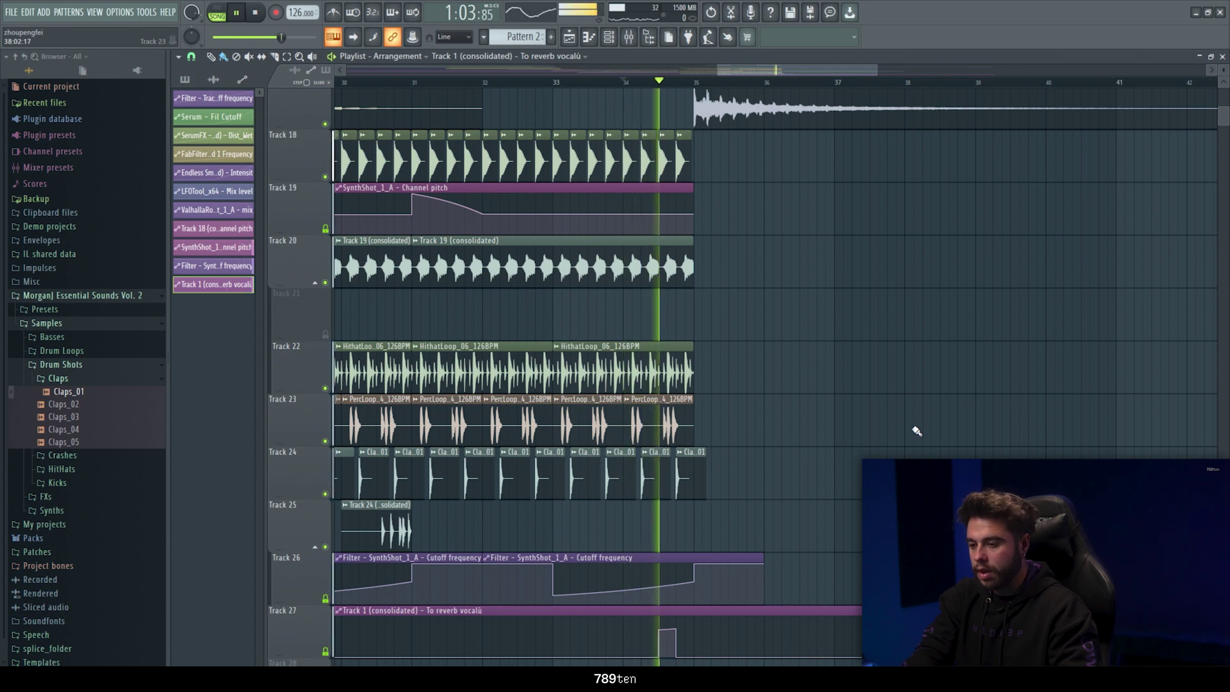